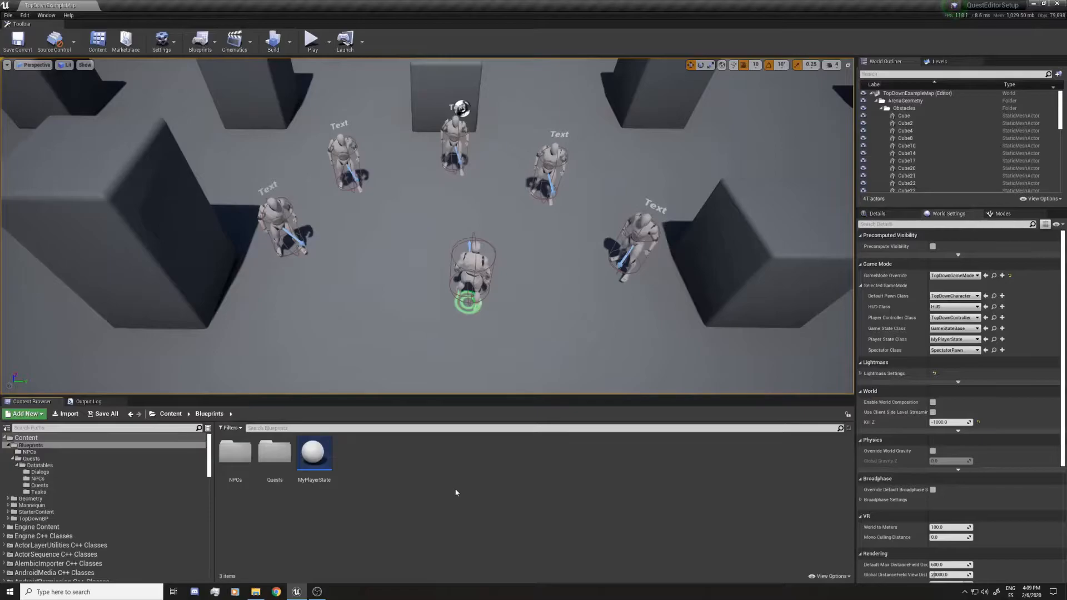
- Delete the QuestEditorSave.sav file from the project's Saved/SaveGames folder in File Explorer and return to the Unreal Editor
left_click(256, 592)
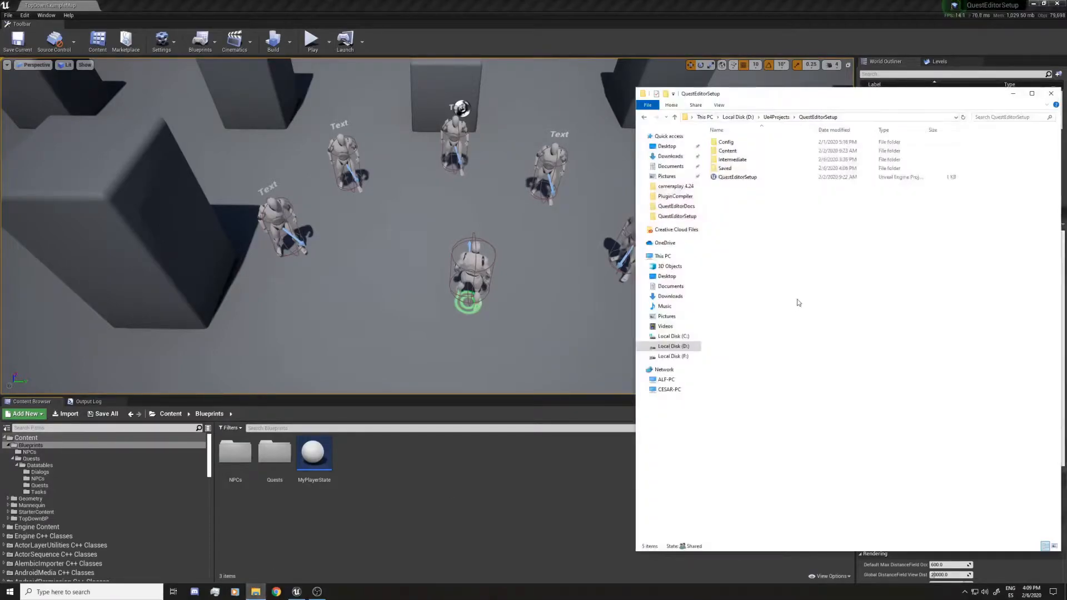
double_click(757, 169)
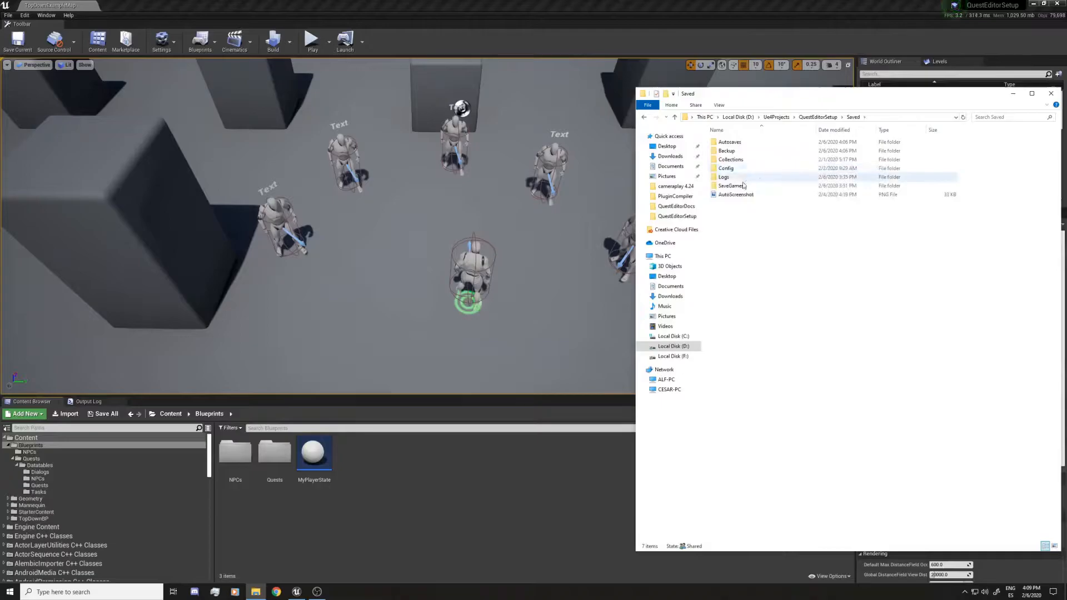
double_click(739, 185)
left_click_drag(774, 217, 771, 130)
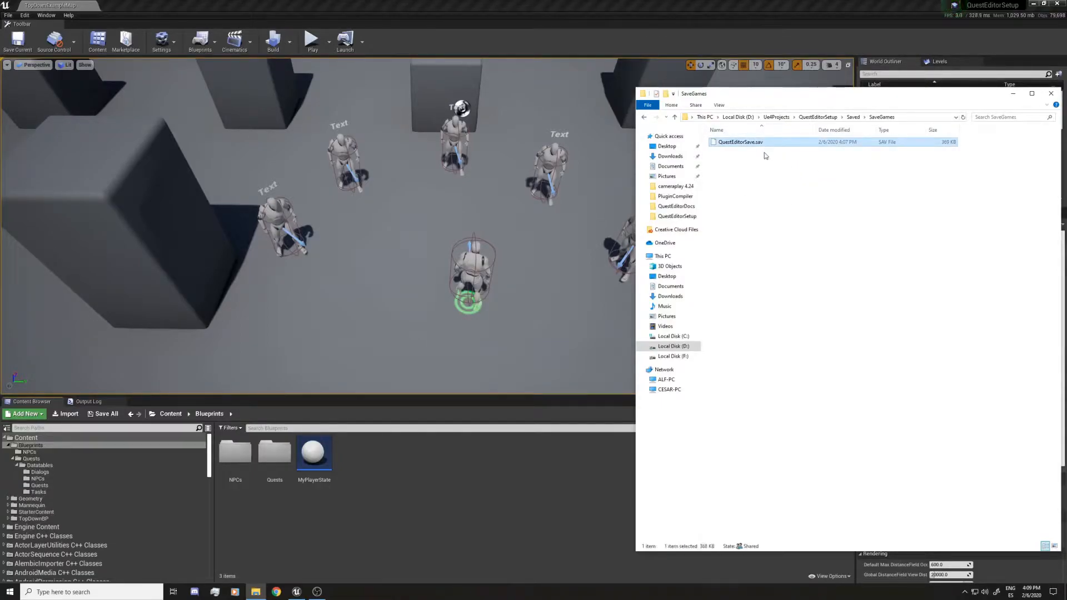
key("Delete")
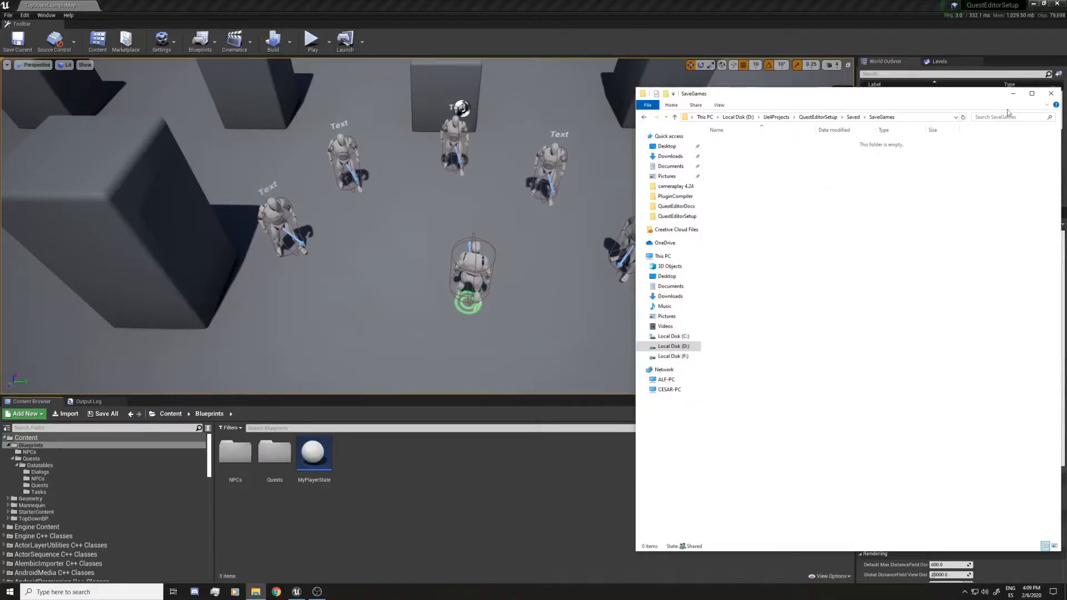
left_click(1013, 94)
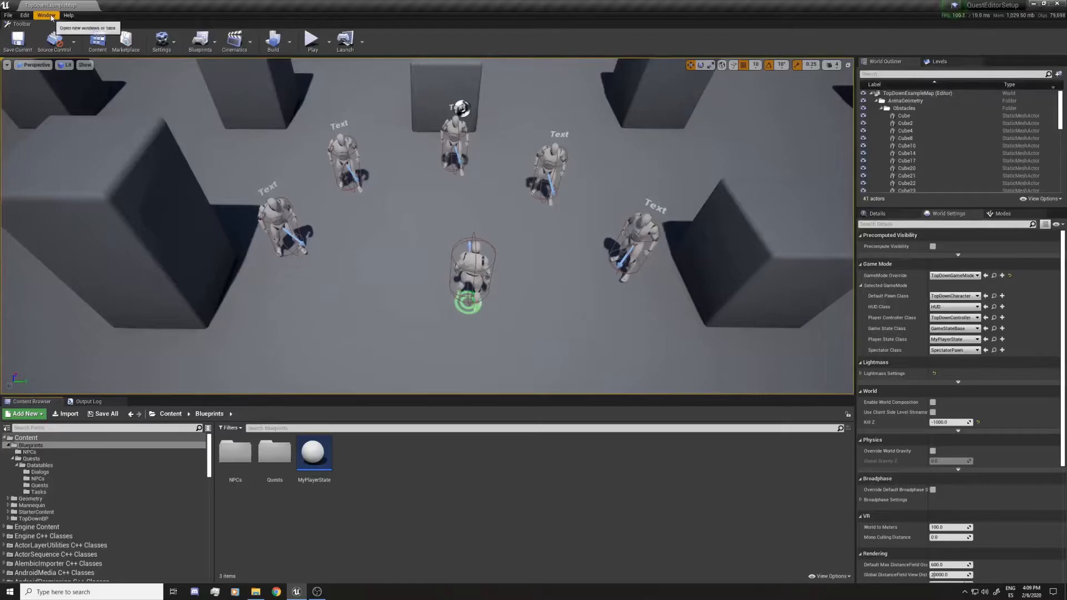
- Open the QuestEditor editor utility widget
left_click(46, 15)
mouse_move(57, 161)
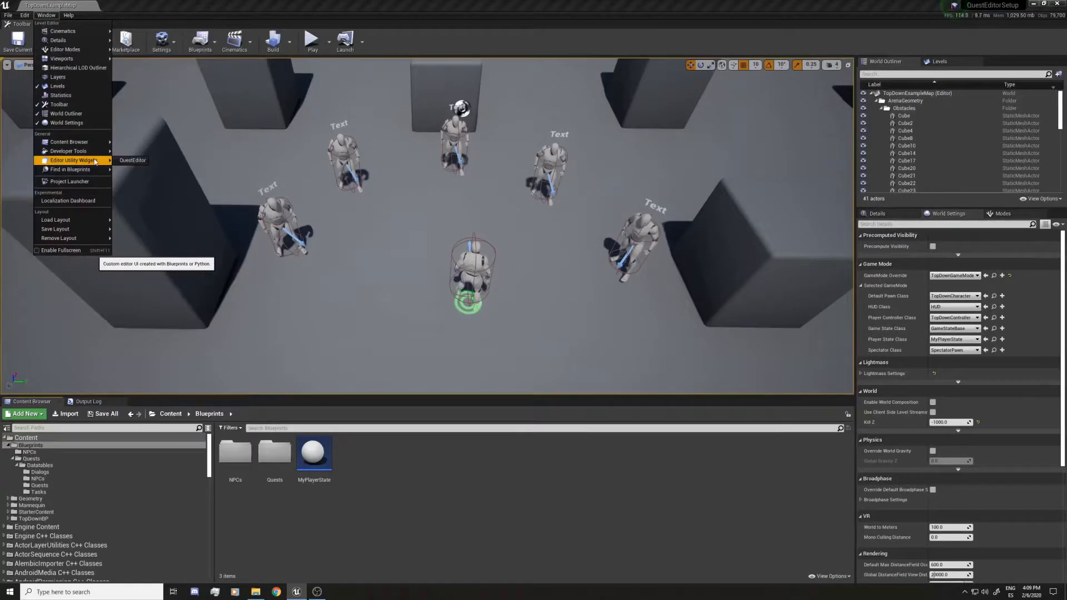
left_click(132, 160)
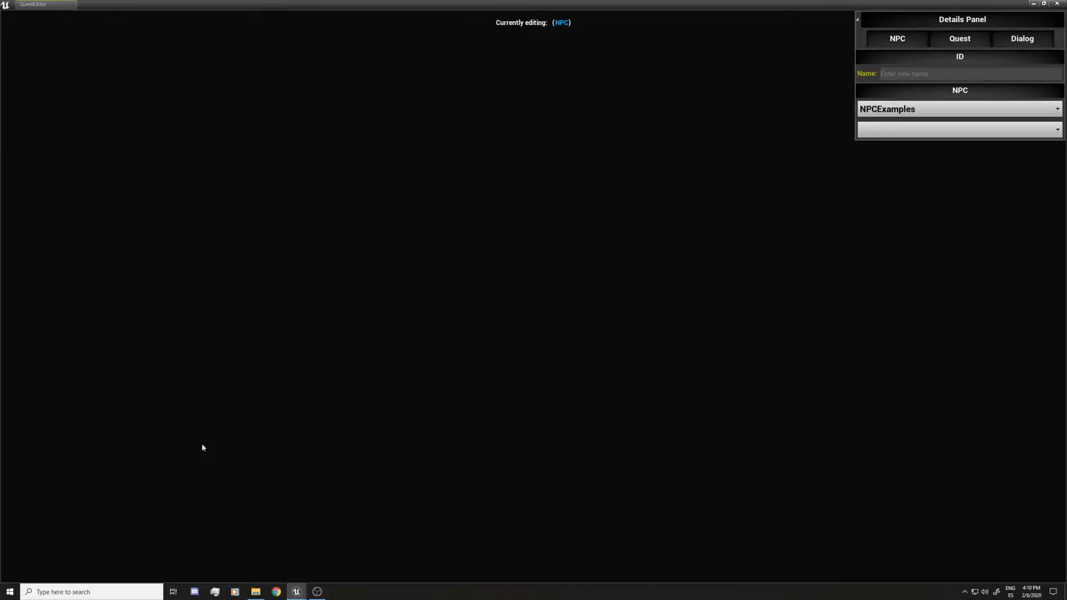
- Create an NPC named ExampleNPC and save it to the NPCs data table
left_click(892, 127)
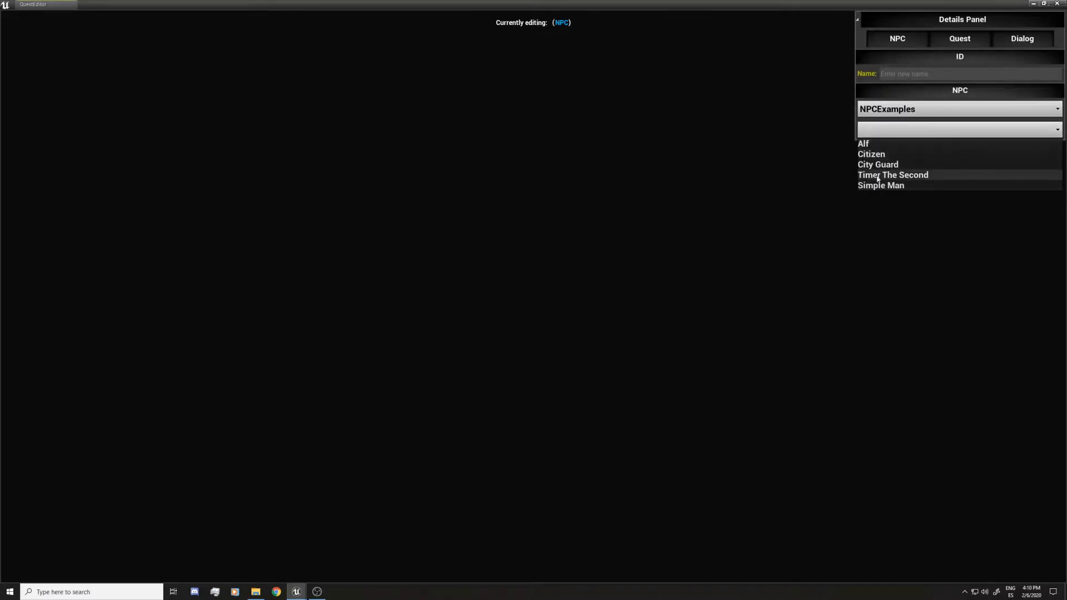
left_click(880, 131)
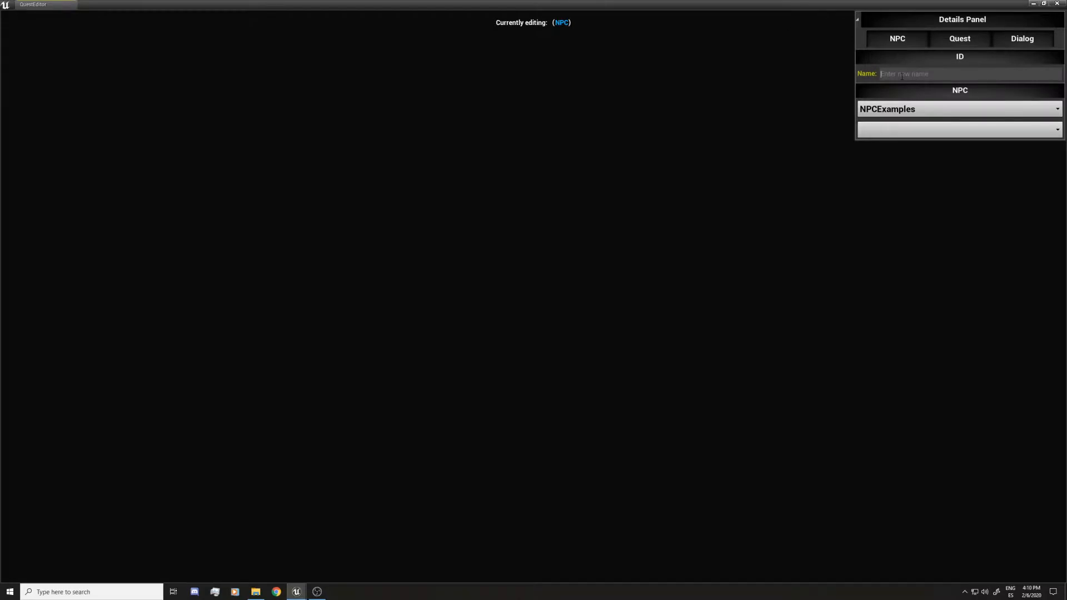
type("ExampleNPC")
key("Return")
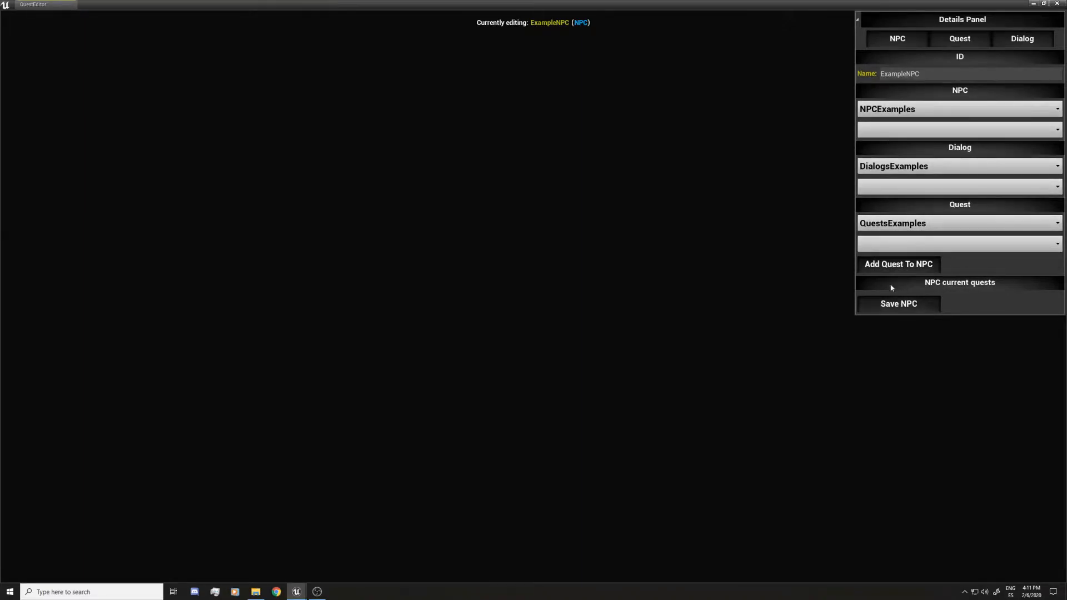
left_click(921, 109)
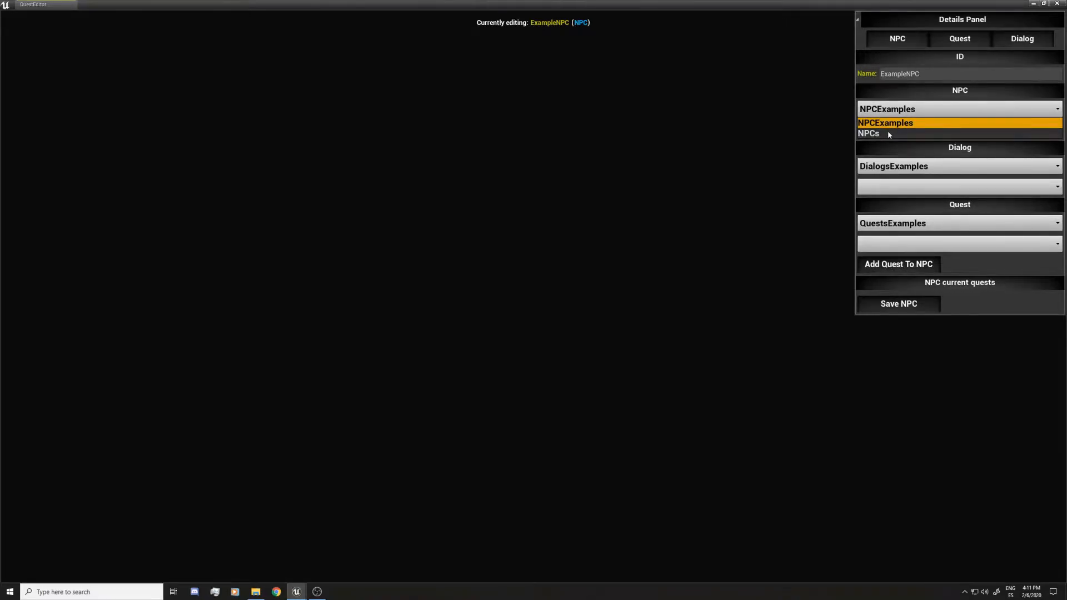
left_click(869, 134)
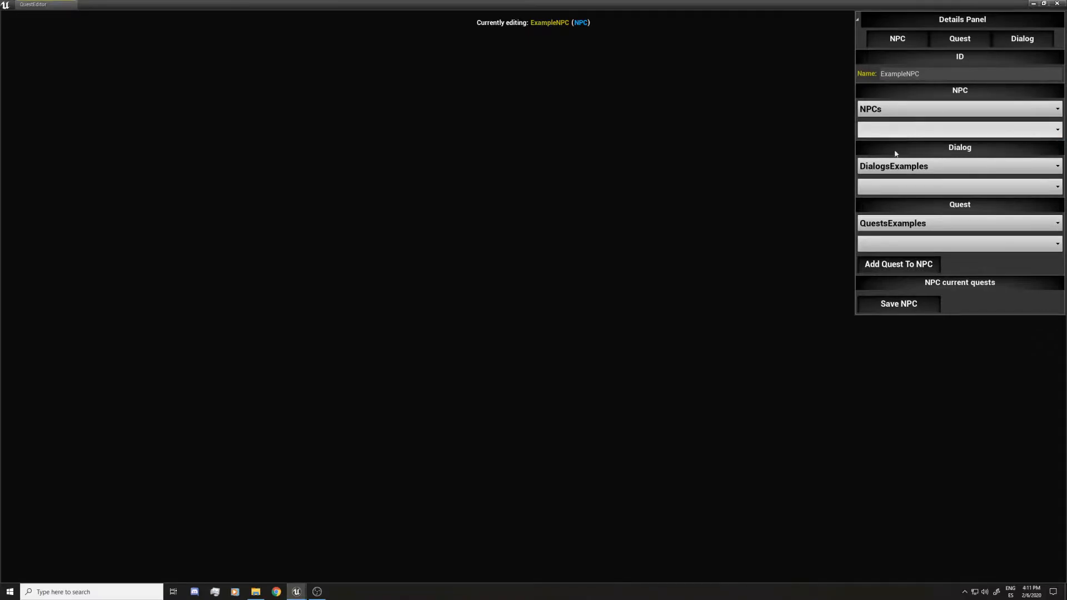
left_click(875, 304)
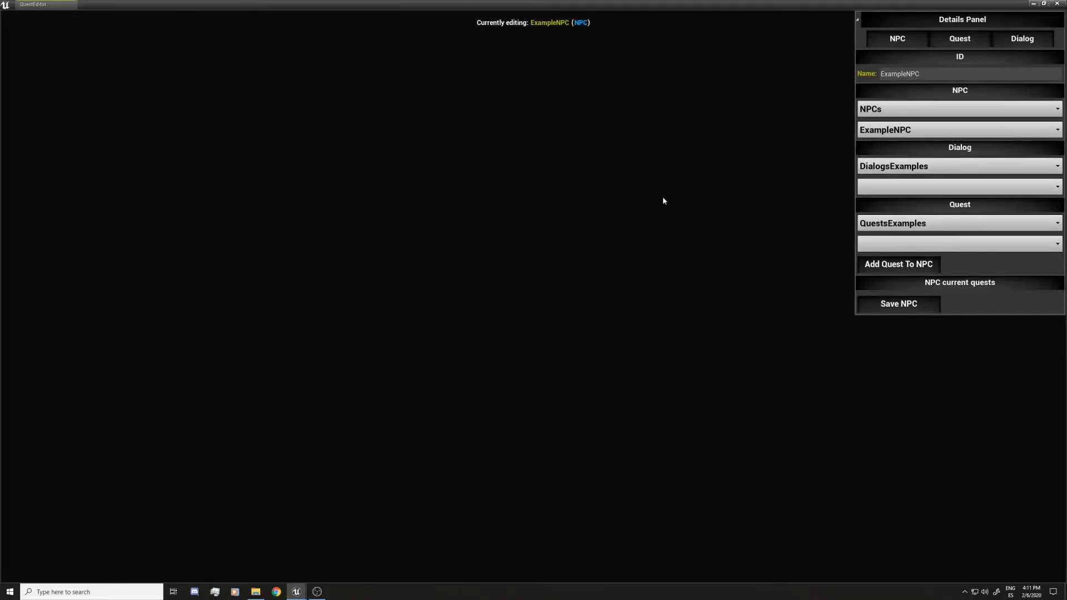
- Switch to quest editing and name the new quest ExampleQuest
left_click(954, 43)
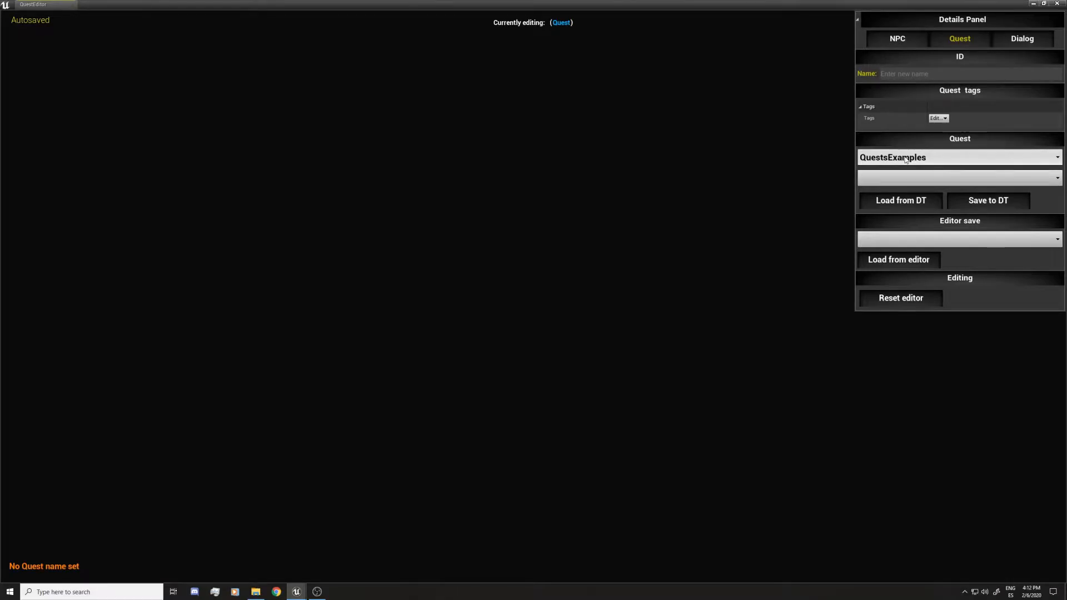
left_click(906, 160)
left_click(895, 161)
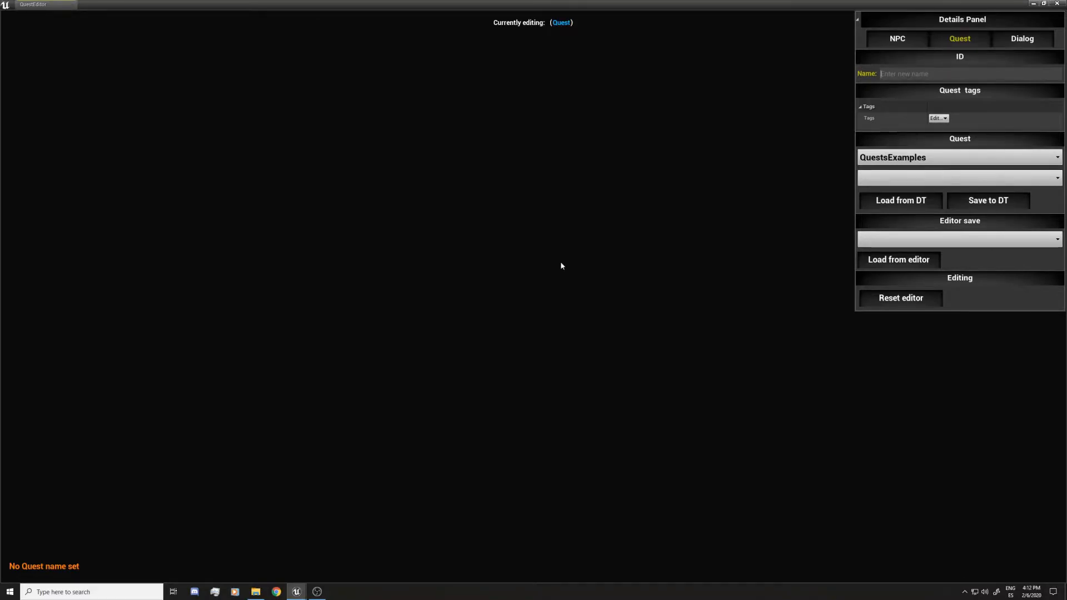
type("ExampleQuest")
key("Return")
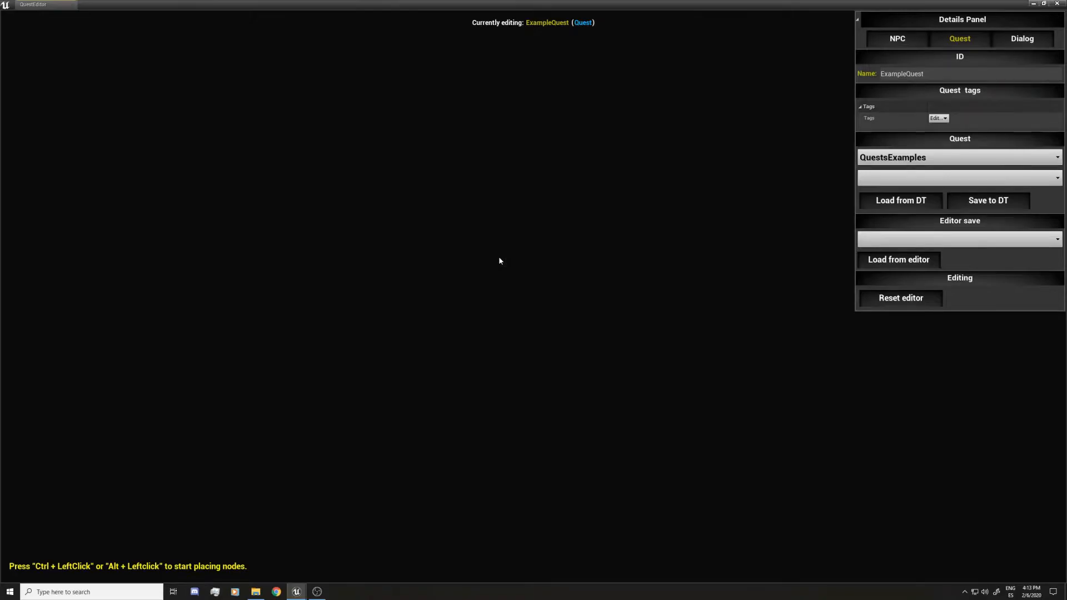
- Place a Talk task node in the upper middle of the empty quest graph and select it
left_click(516, 178, "ctrl")
left_click_drag(516, 179, 520, 195)
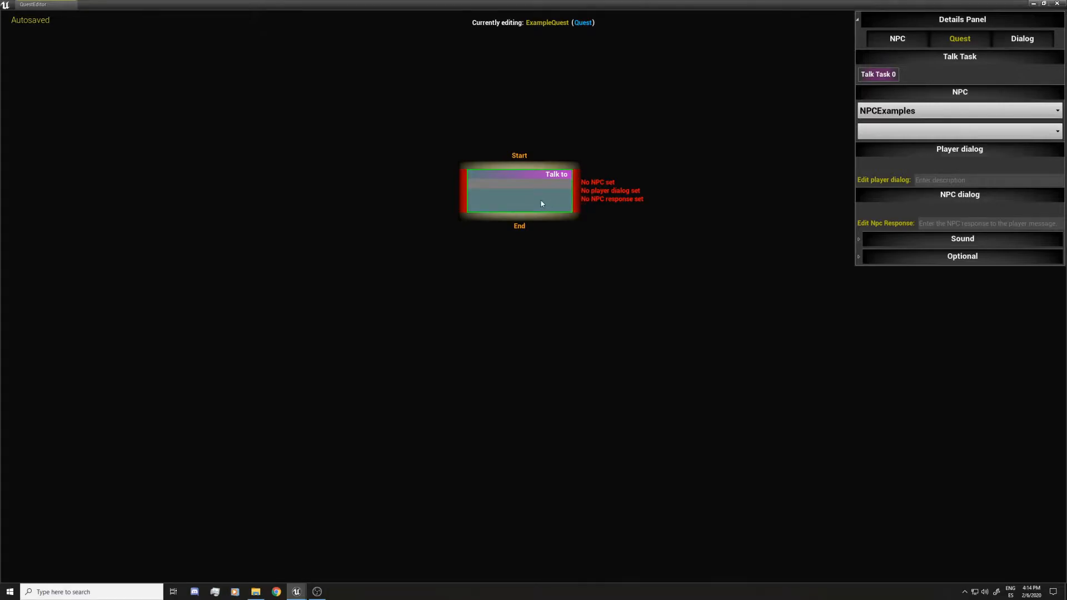
left_click(699, 115)
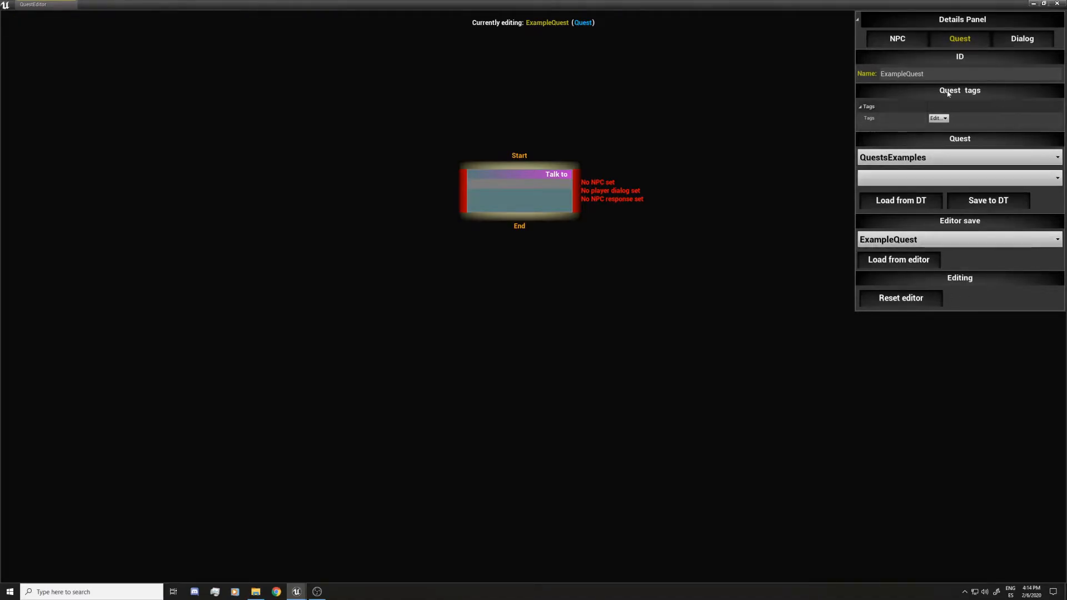
left_click(537, 196)
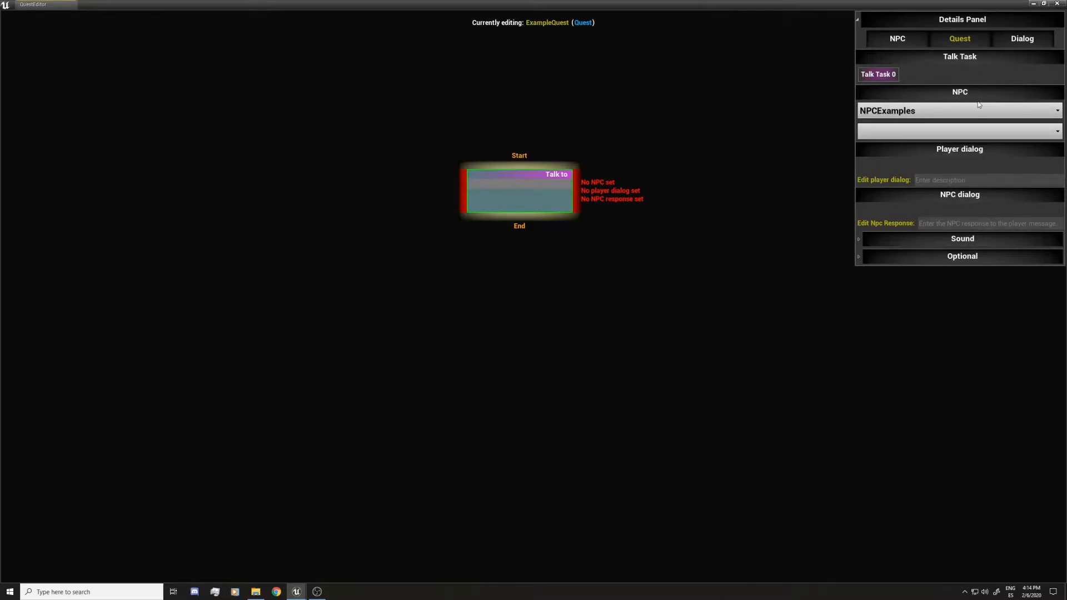
left_click(694, 192)
left_click(540, 199)
left_click(695, 135)
left_click(554, 190)
- Assign ExampleNPC from the NPCs data table to the first talk task
left_click(896, 113)
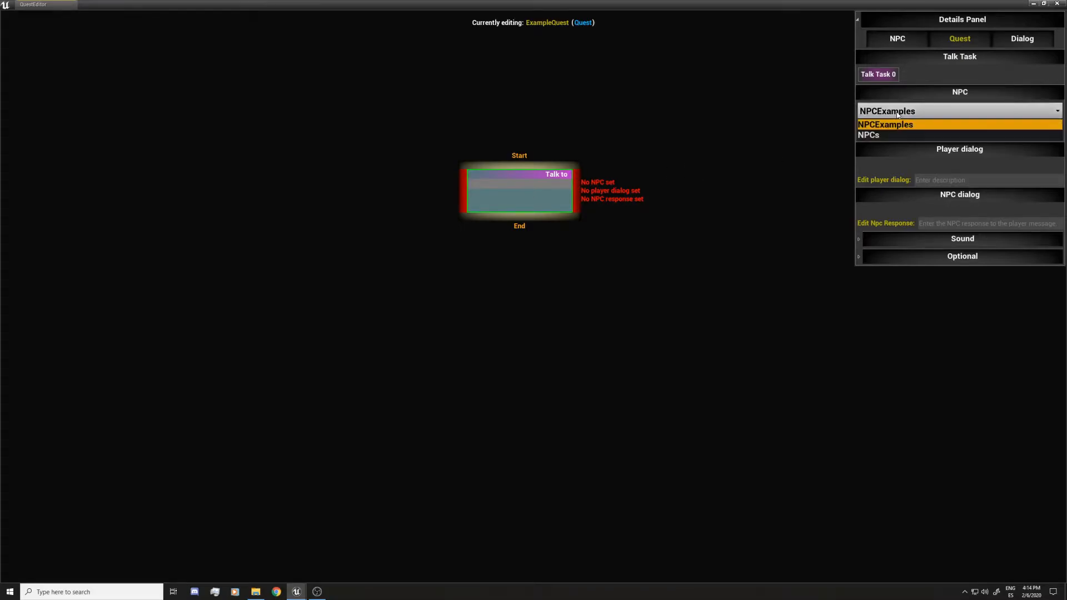
left_click(868, 135)
left_click(885, 133)
left_click(884, 145)
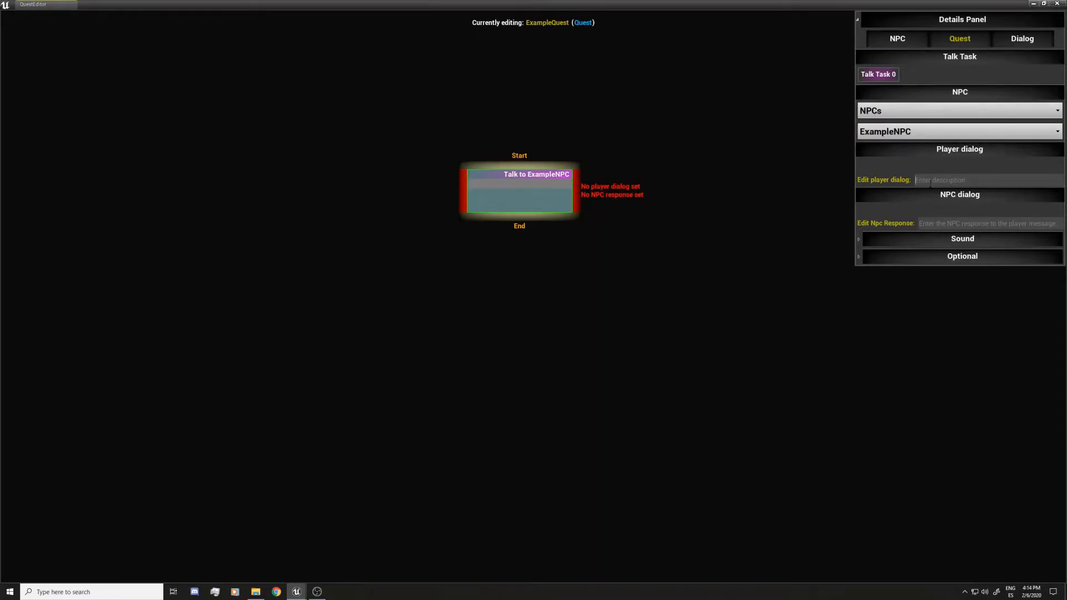
- Set the first talk task's player dialog to "Hi"
type("Hi")
type(" ! Do yo")
type("u like")
key("BackSpace")
key("BackSpace")
key("BackSpace")
key("BackSpace")
key("BackSpace")
key("BackSpace")
key("BackSpace")
key("BackSpace")
key("BackSpace")
key("BackSpace")
key("BackSpace")
key("BackSpace")
key("BackSpace")
key("Return")
- Set the first talk task's NPC response to "Hi, do you like this tutorial?"
left_click(934, 222)
type("Hi, do you like")
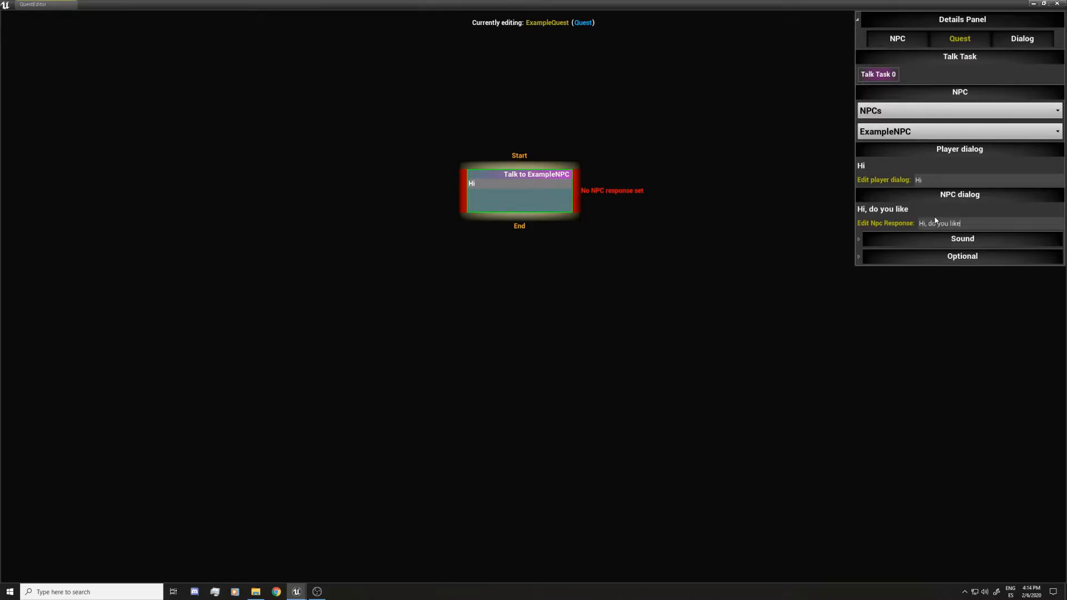
type(" this tutorial?")
key("Return")
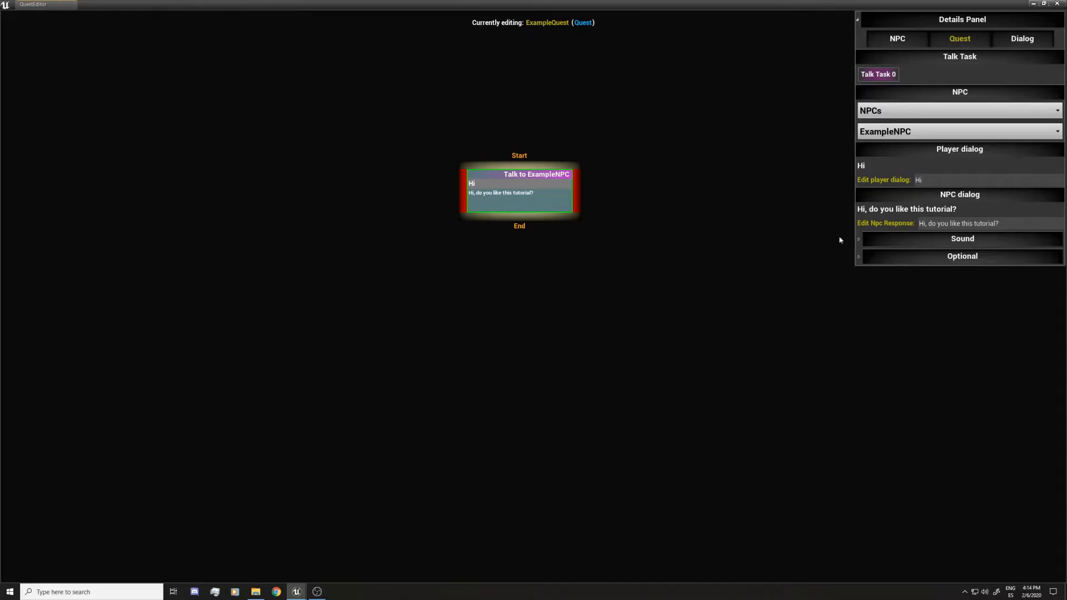
- Add a second Talk task node below the first and assign it ExampleNPC from the NPCs table
left_click(606, 248)
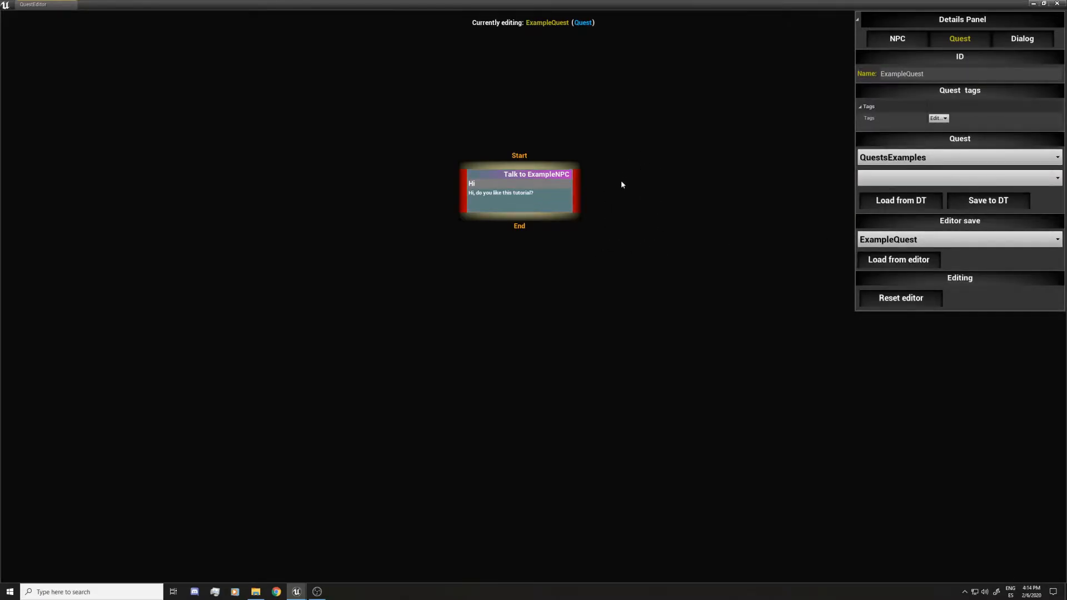
left_click_drag(627, 119, 435, 264)
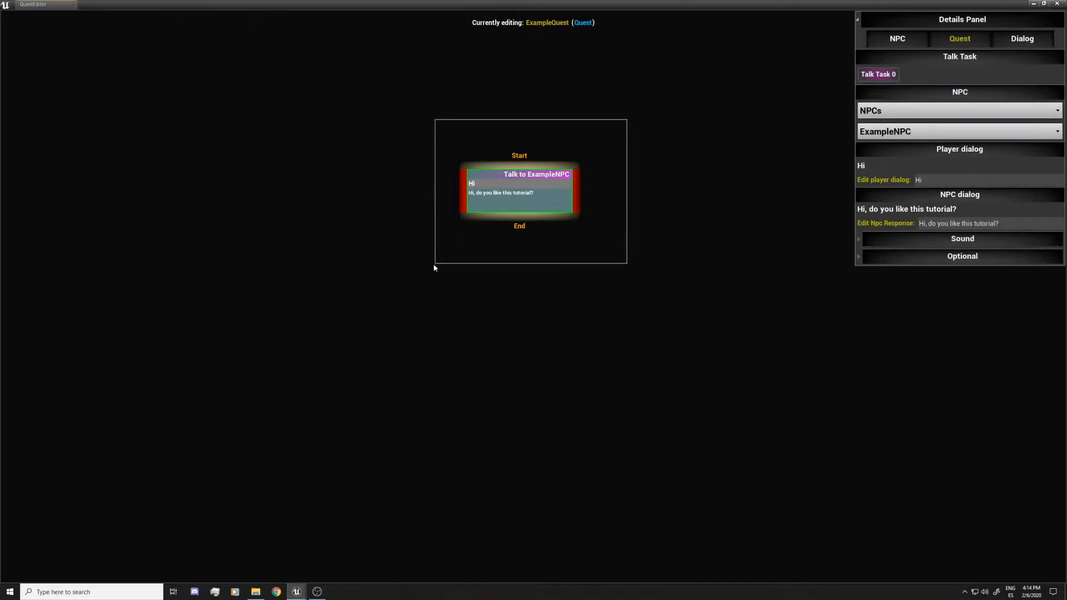
left_click(471, 298)
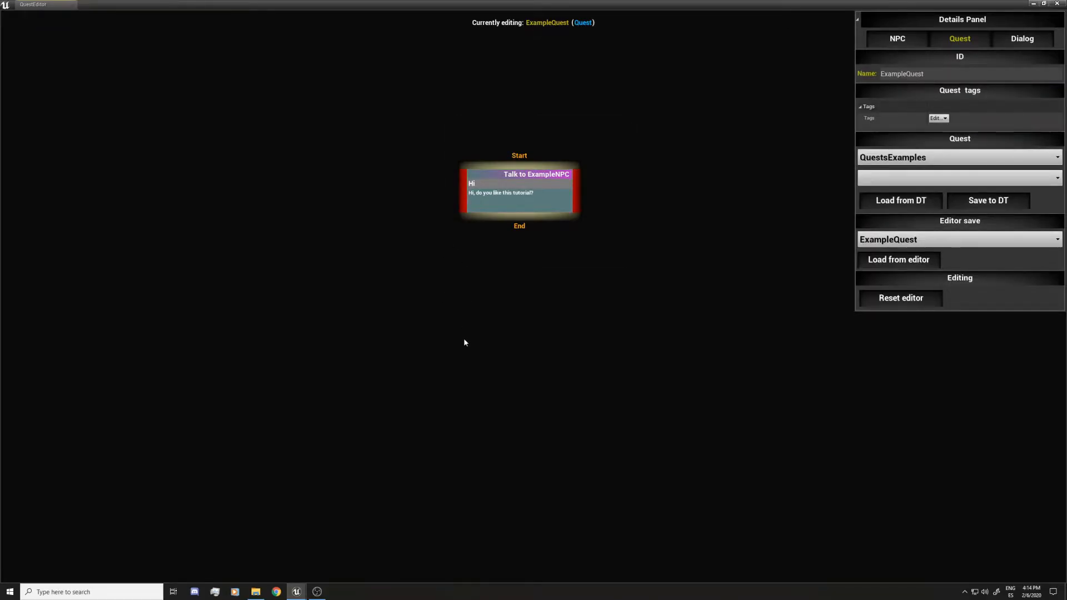
key("t")
left_click_drag(466, 343, 519, 345)
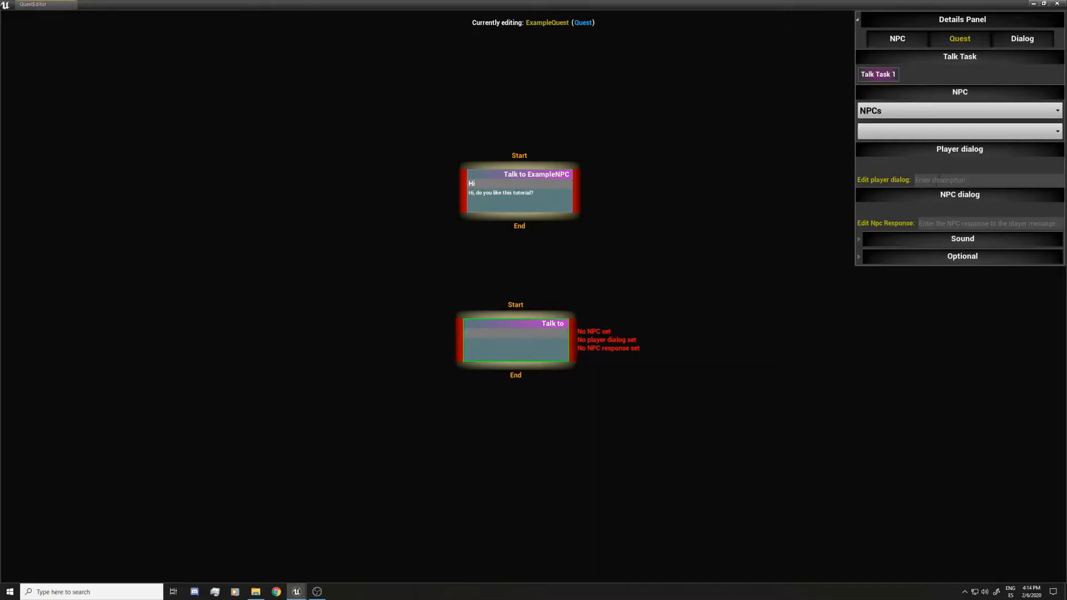
left_click(890, 115)
left_click(890, 117)
left_click(892, 132)
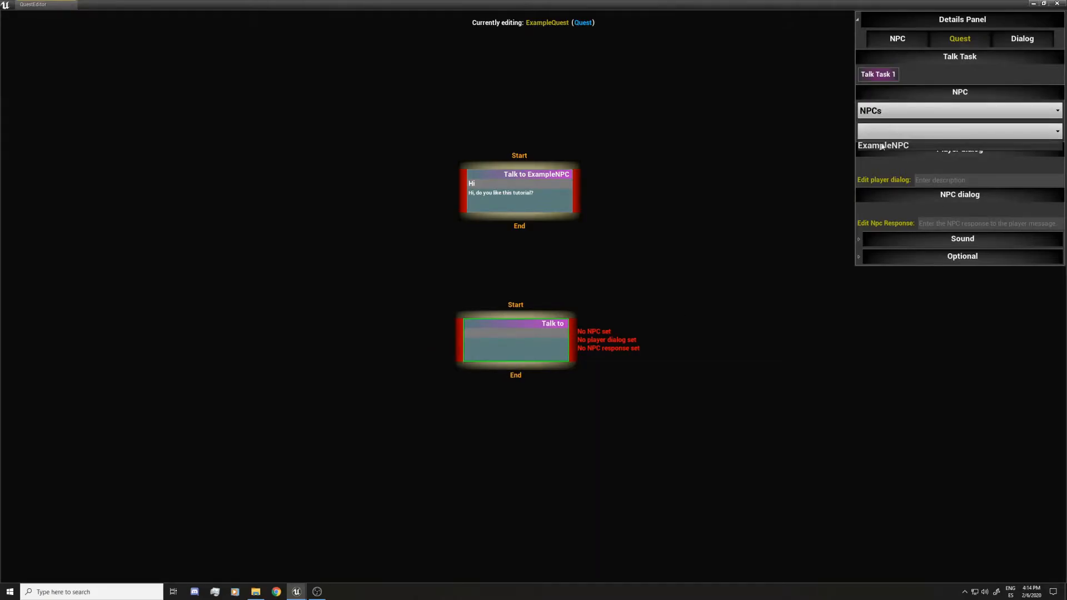
left_click(898, 145)
- Set the second talk task's player dialog to "Yes of course!" and its NPC response to "Thats nice!"
type("Ye")
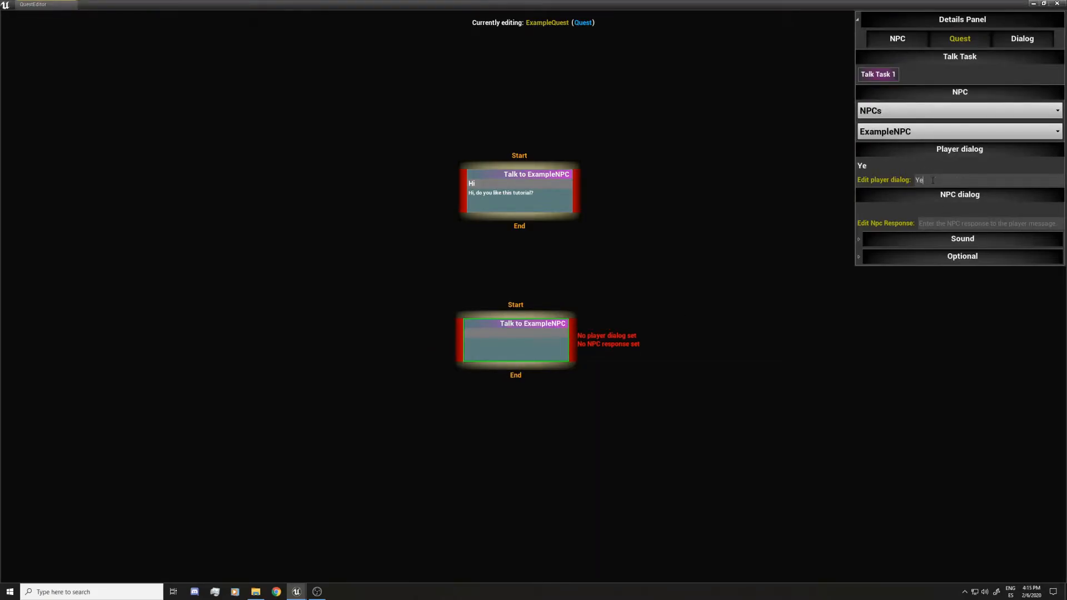
type("s of course!")
key("Return")
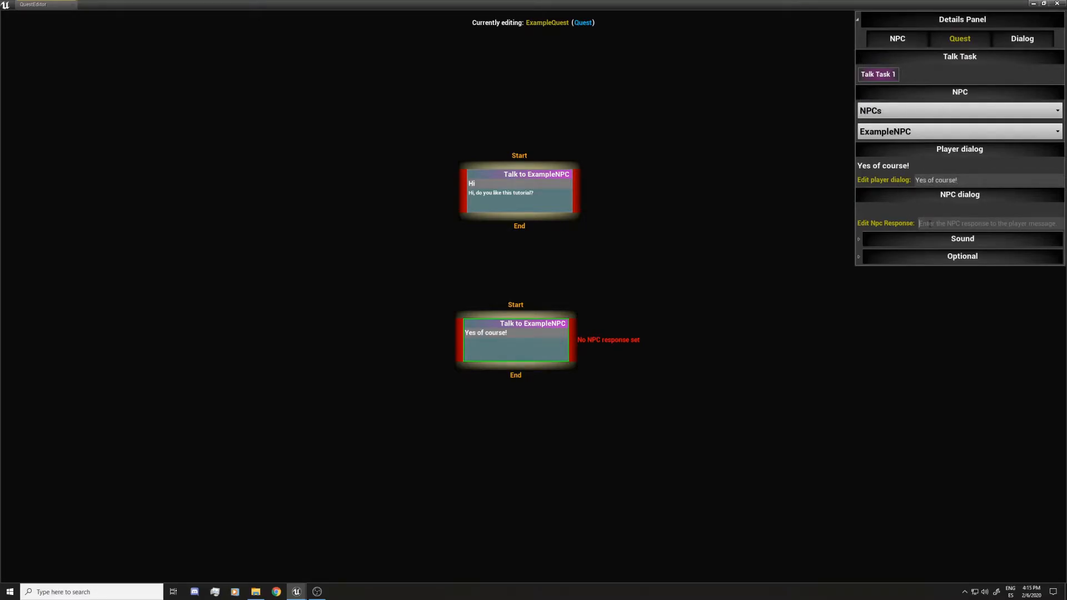
type("Thats nice!")
key("Return")
- Align the two talk tasks vertically and connect the end of the first to the start of the second
left_click(545, 201)
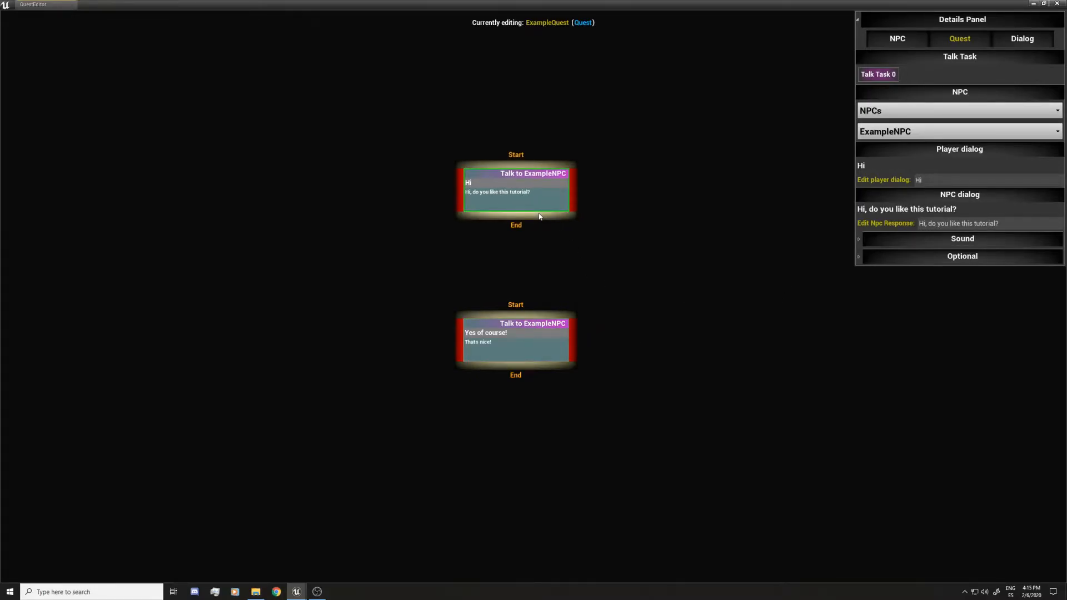
left_click_drag(539, 217, 539, 216)
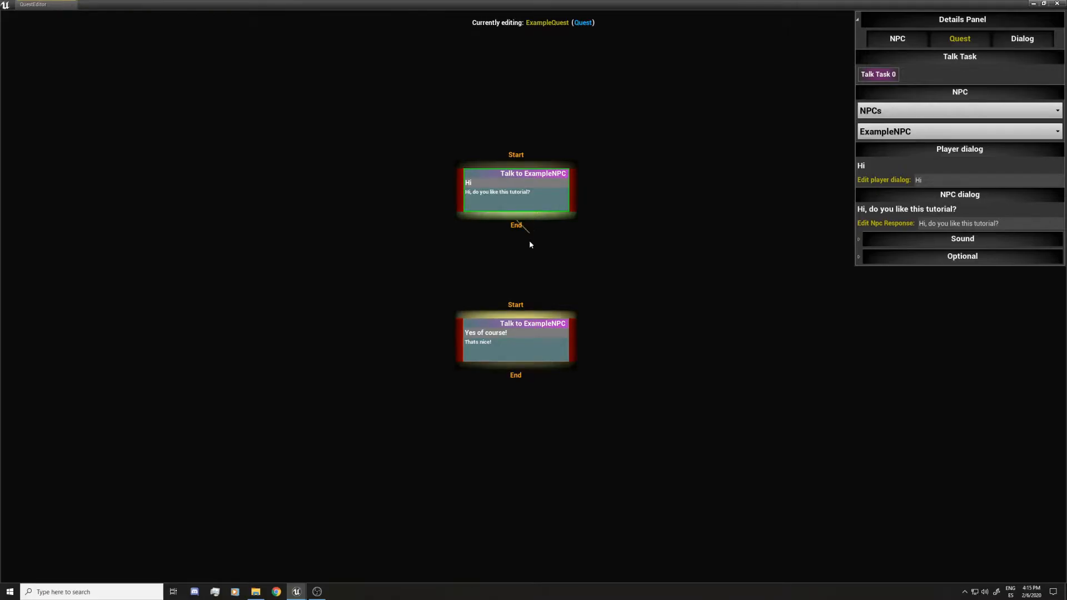
left_click_drag(542, 275, 511, 342)
- Move the first talk task slightly higher above the second one in the quest graph
left_click_drag(651, 118, 422, 367)
left_click(510, 199)
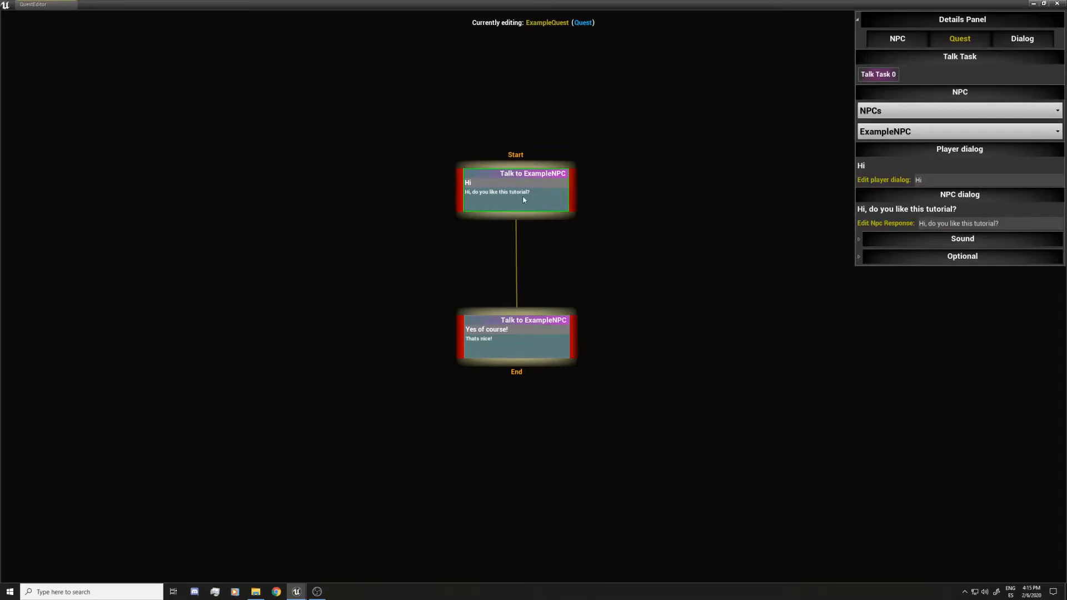
left_click(526, 324)
left_click(569, 279)
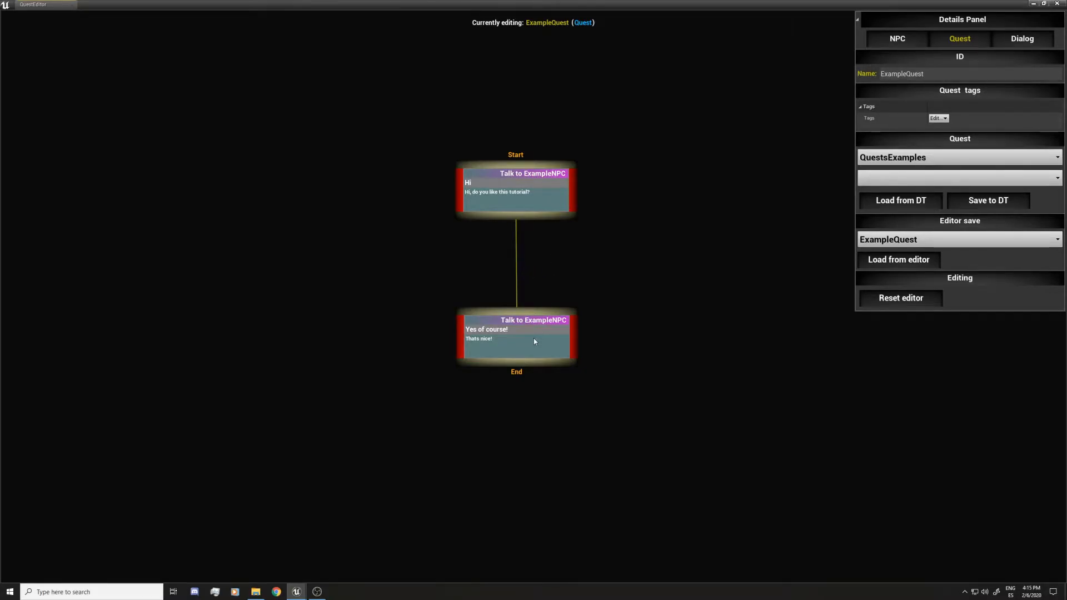
left_click_drag(525, 194, 497, 170)
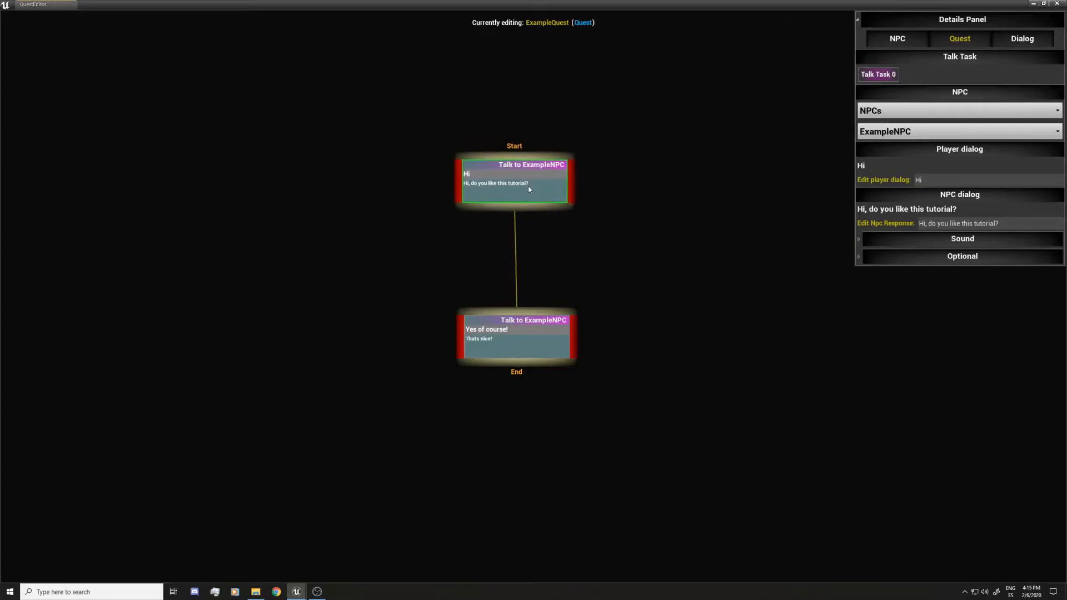
- Move both connected talk tasks together slightly up and to the left in the quest graph
left_click_drag(615, 126, 448, 374)
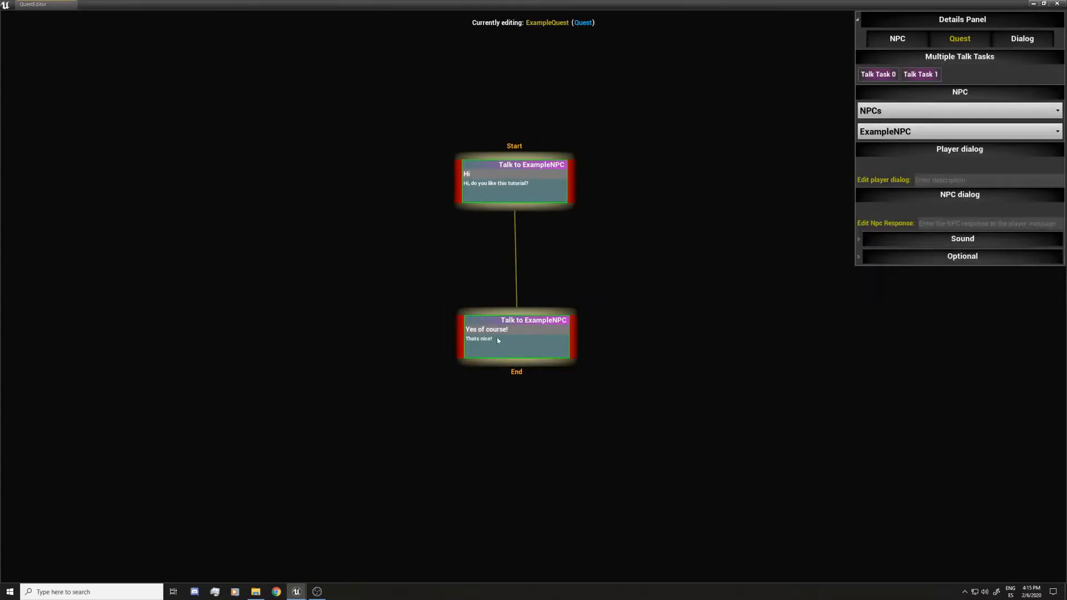
left_click_drag(498, 337, 481, 326)
left_click(639, 334)
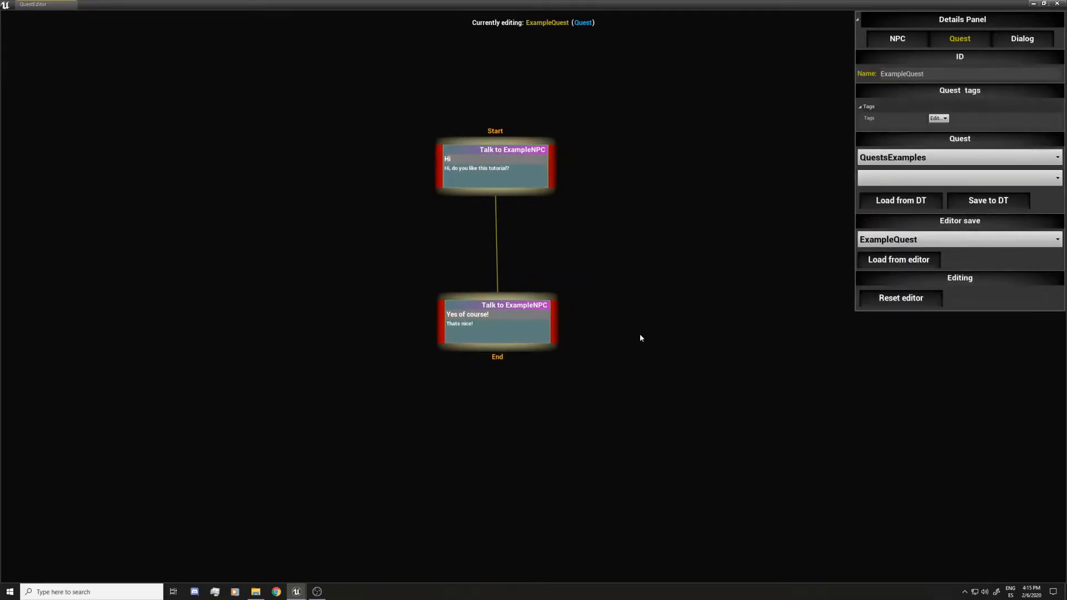
- Line up the two talk tasks vertically and bring the second one closer to the first
left_click(514, 162)
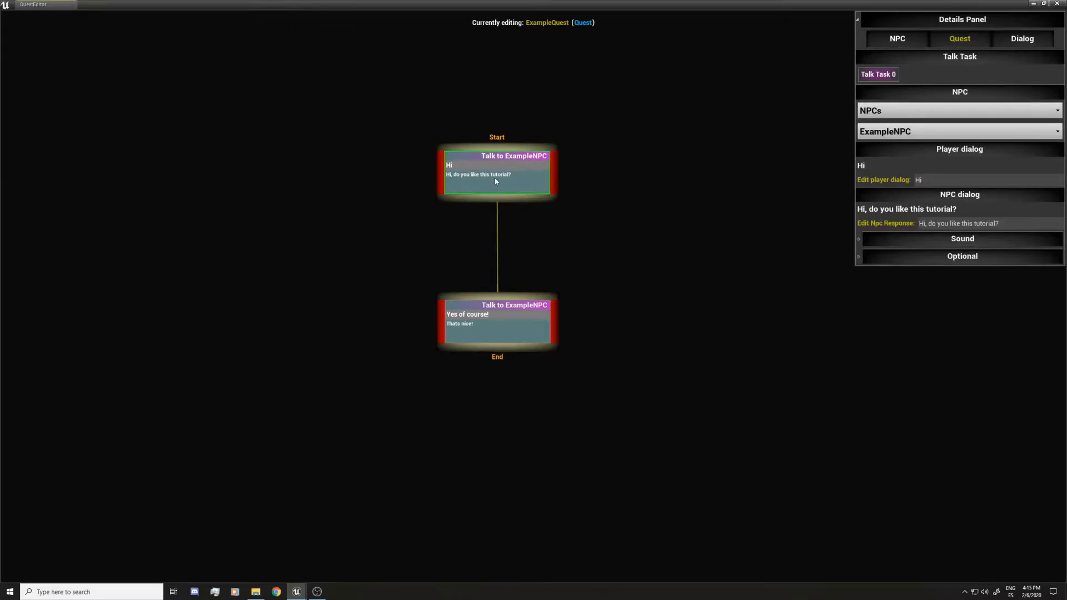
mouse_move(497, 181)
left_mouse_down()
mouse_move(505, 161)
mouse_move(494, 183)
left_mouse_up()
mouse_move(512, 332)
left_mouse_down()
mouse_move(463, 292)
mouse_move(502, 339)
mouse_move(499, 317)
left_mouse_up()
left_click(646, 107)
key("ctrl+a")
left_click(664, 264)
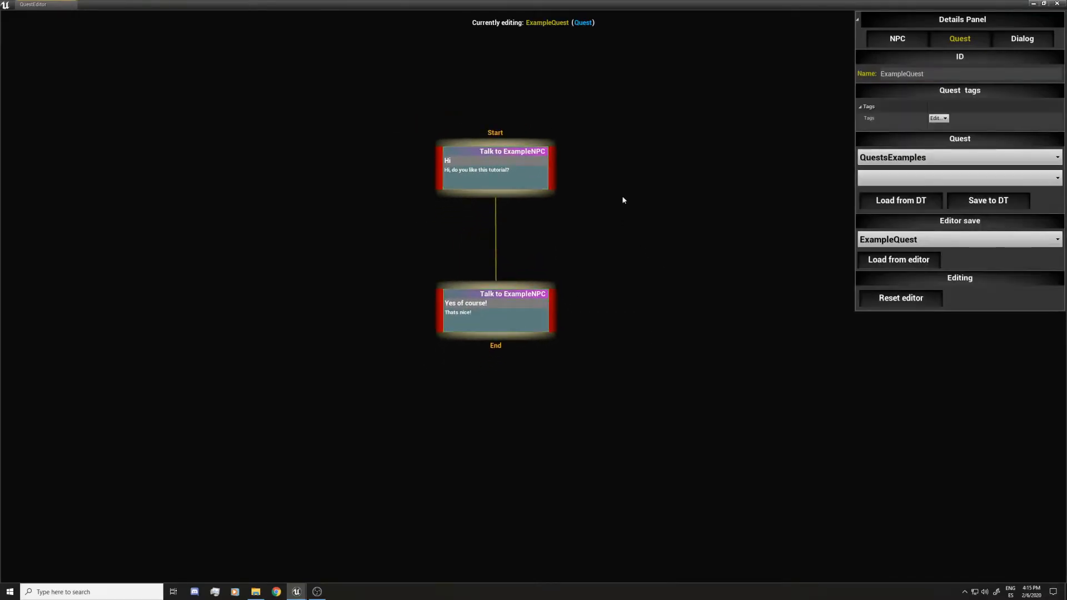
mouse_move(629, 237)
right_mouse_down()
mouse_move(529, 200)
mouse_move(638, 332)
mouse_move(645, 250)
mouse_move(612, 248)
right_mouse_up()
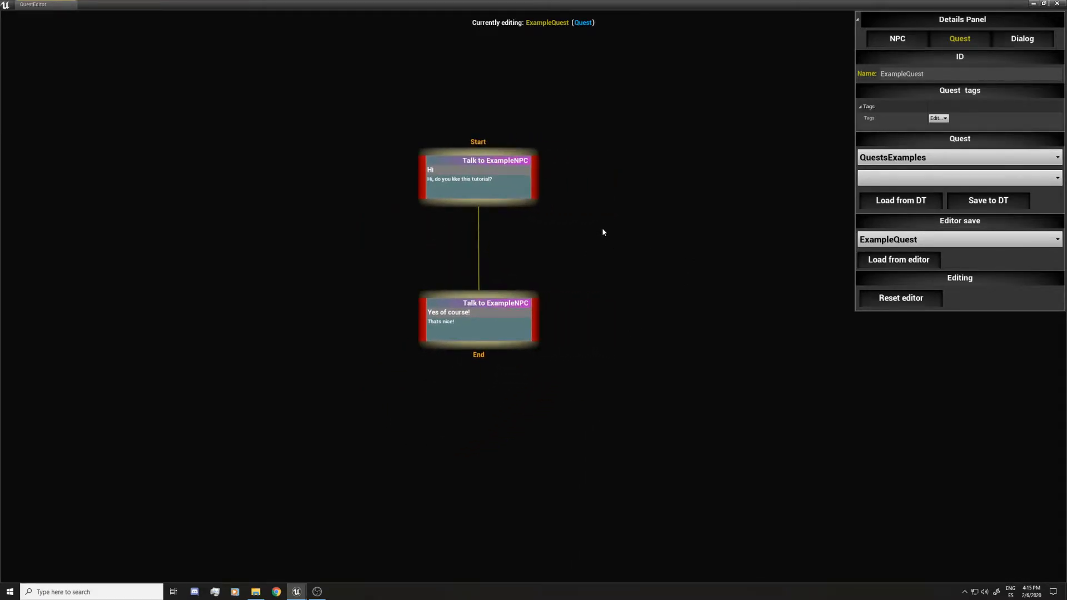
scroll(499, 250, "down", 1)
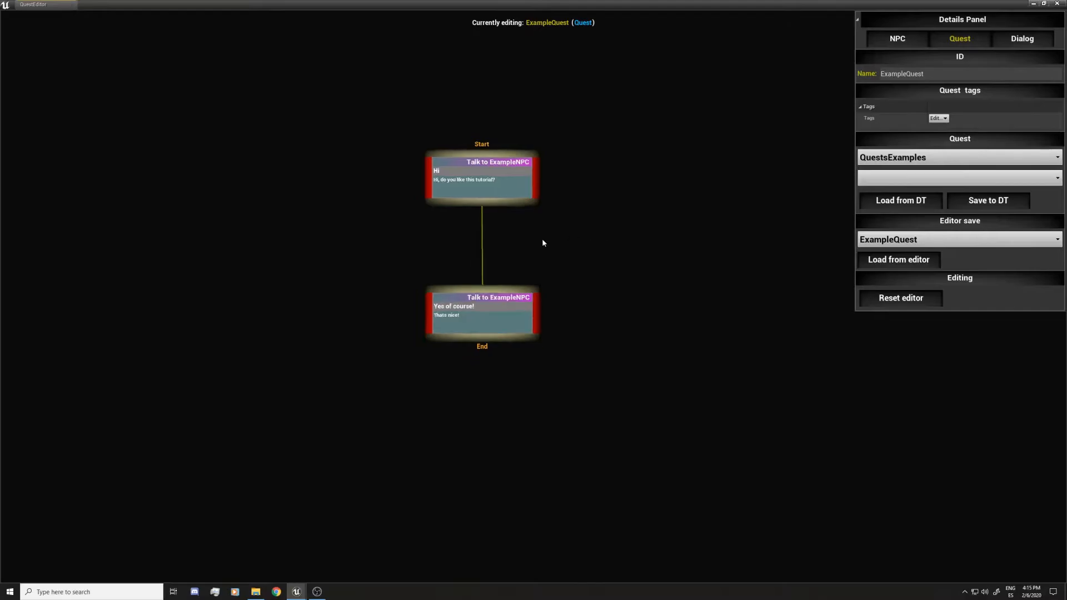
left_click_drag(592, 111, 405, 365)
left_click(405, 365)
left_click_drag(652, 68, 402, 355)
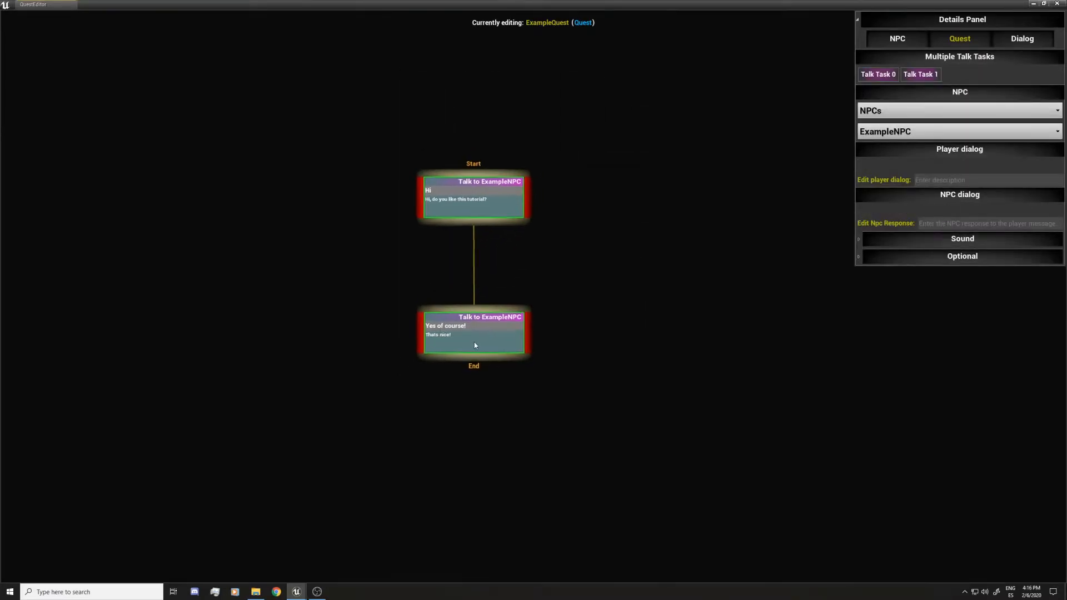
left_click(565, 253)
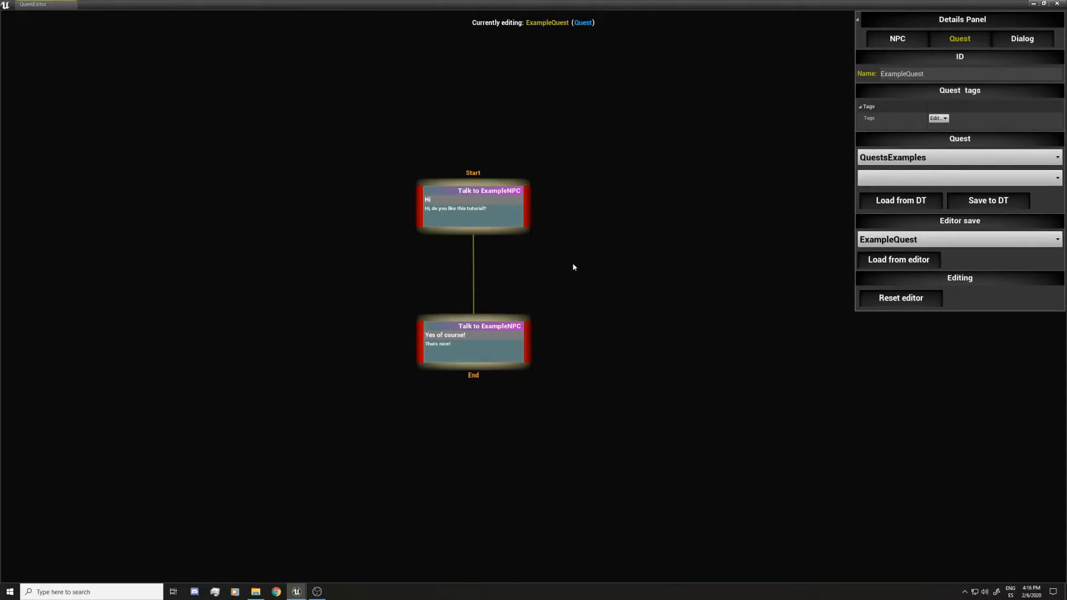
- Add a third talk task beside the first and connect its end to the start of the second talk task
key("t")
left_click(614, 204)
left_click_drag(613, 230, 498, 321)
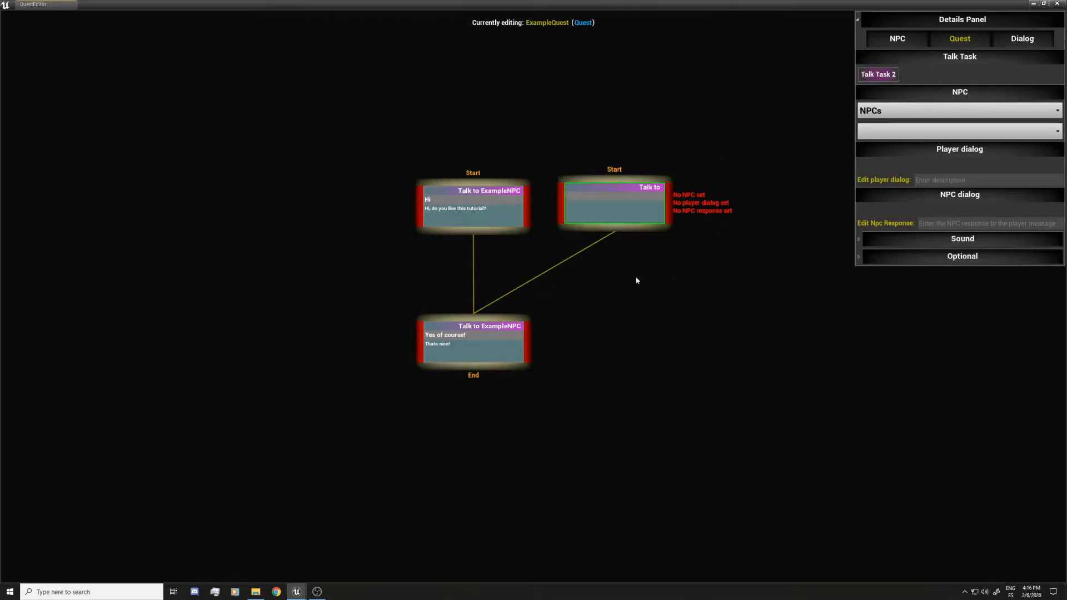
right_click_drag(636, 278, 630, 259)
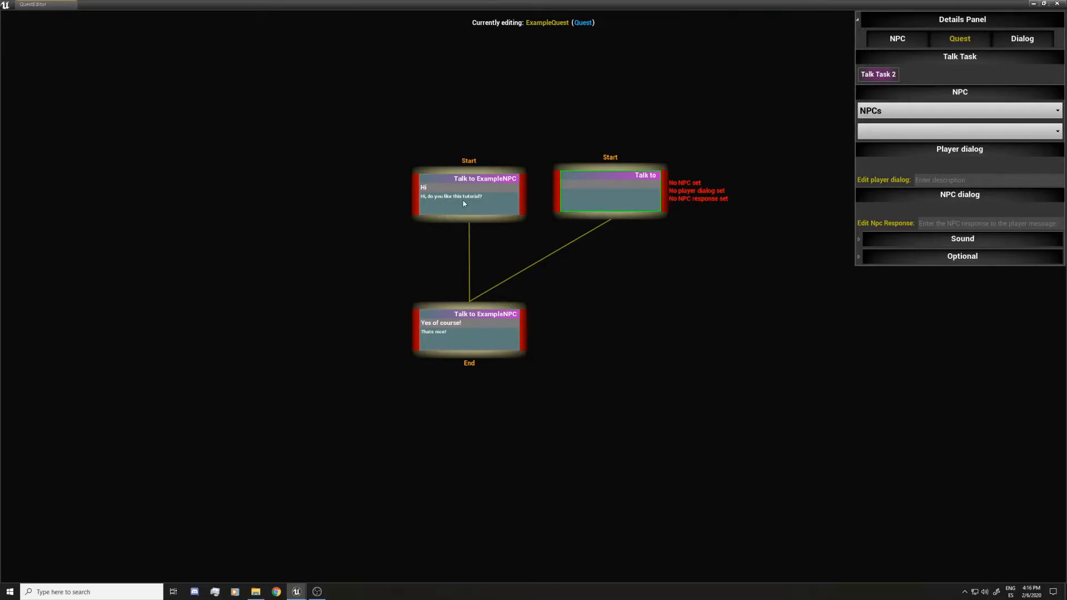
- Delete the unassigned talk task beside the first one
left_click_drag(546, 128, 697, 232)
left_click_drag(556, 111, 666, 240)
key("Delete")
- Add an empty generic task node below the second talk task
right_click_drag(607, 374, 602, 310)
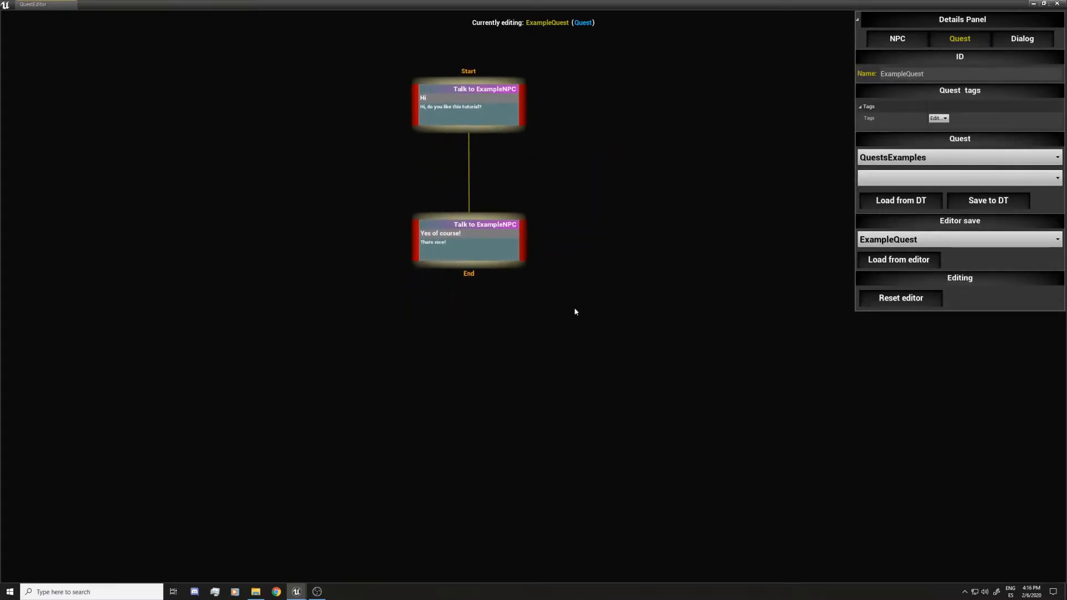
right_click_drag(466, 348, 452, 370)
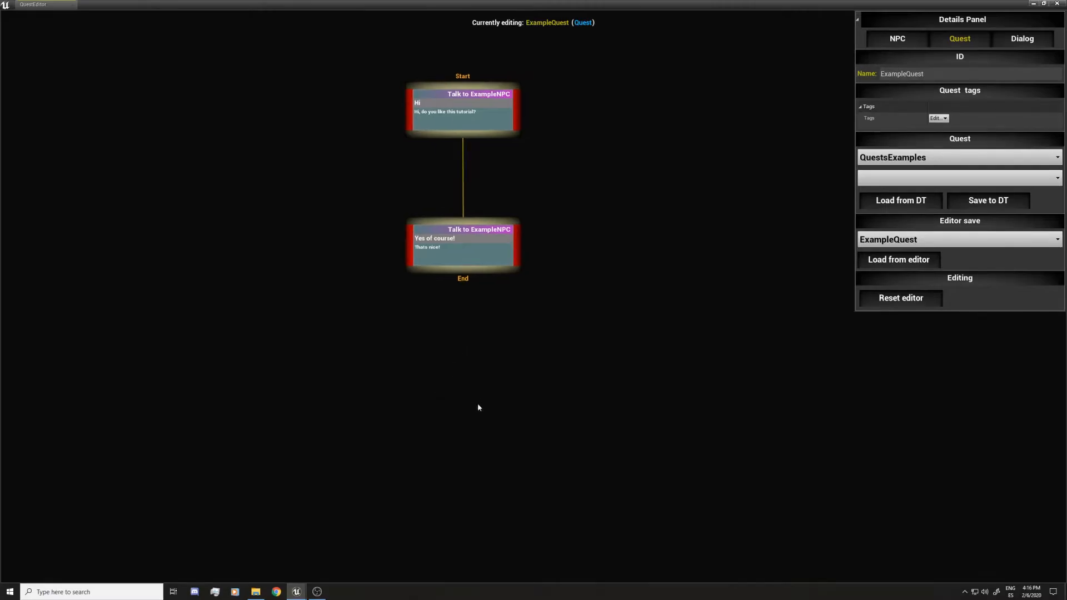
double_click(456, 409)
left_click(476, 425)
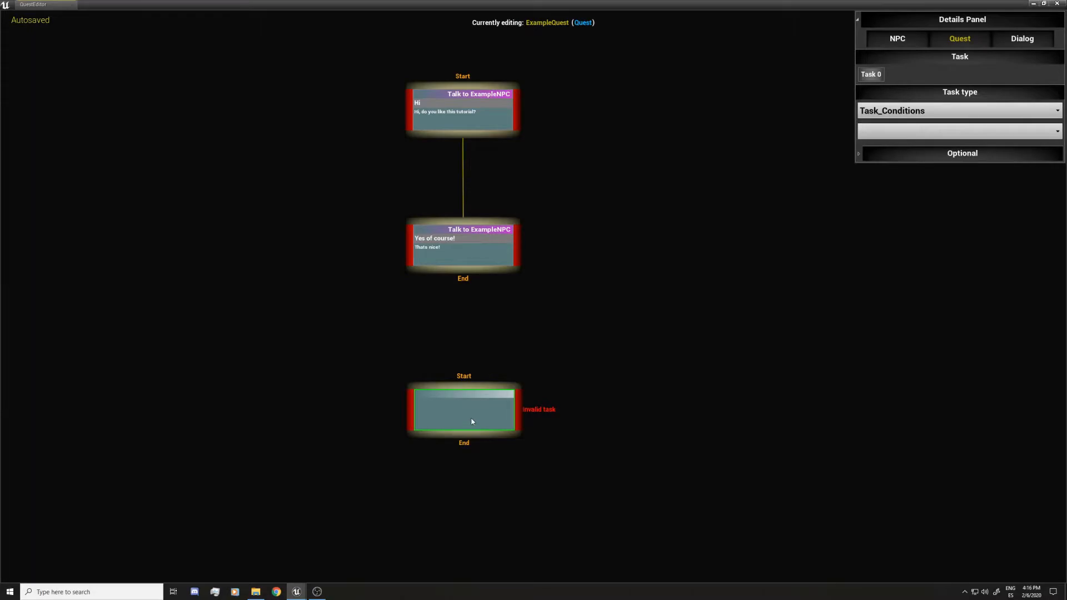
- Set the empty task's type to HasQuestCompleted from the Task_Conditions table and check which quests it offers
left_click(892, 111)
left_click(891, 112)
left_click(910, 132)
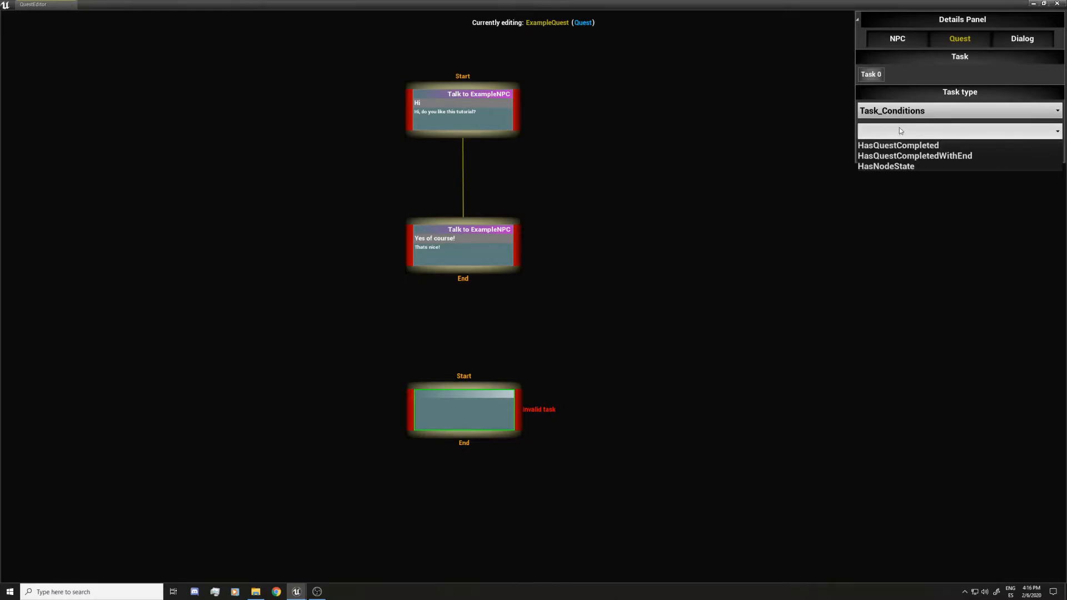
left_click(897, 132)
left_click(895, 114)
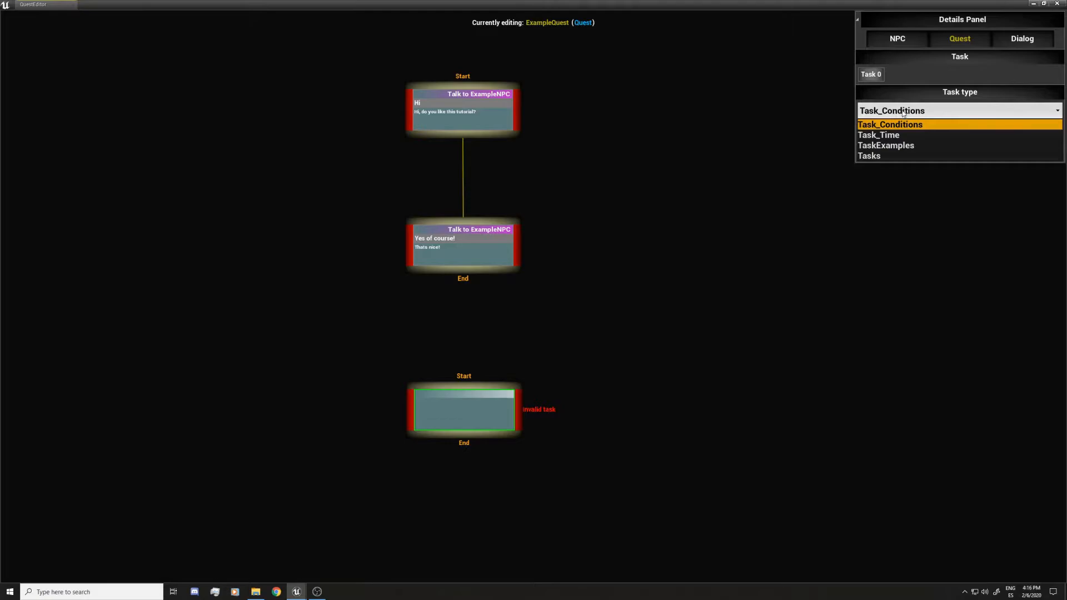
left_click(902, 123)
left_click(900, 132)
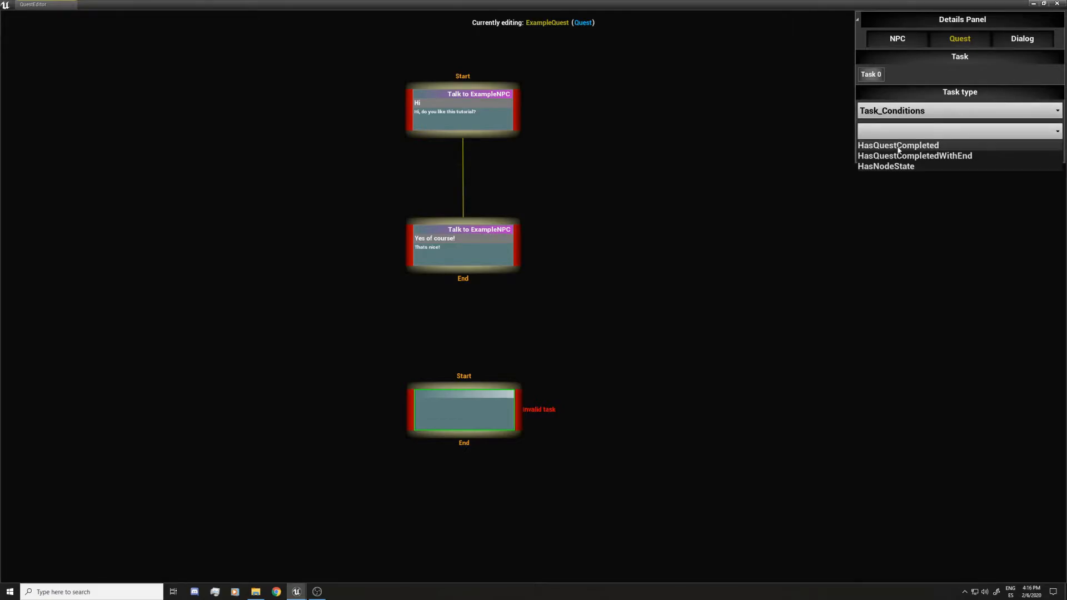
left_click(898, 146)
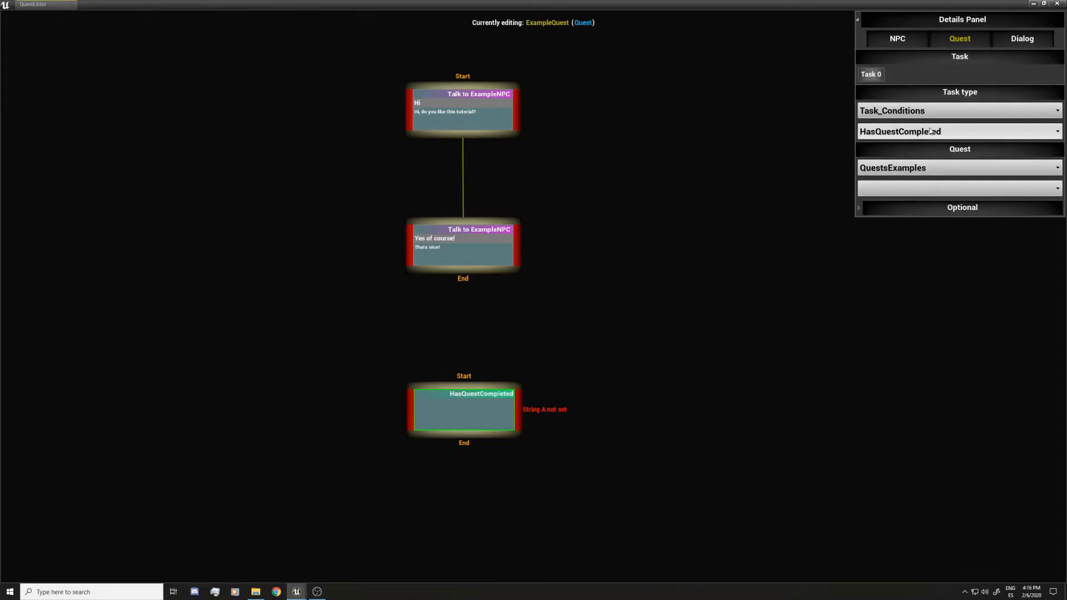
left_click(876, 192)
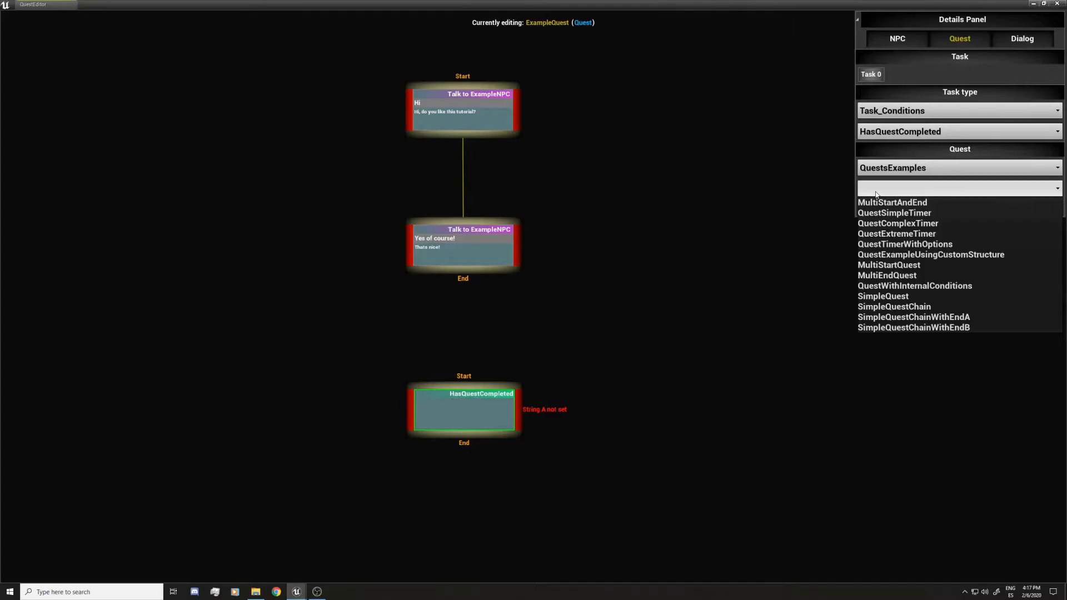
left_click(877, 190)
- Change the task's type to Timer from the Task_Time table and move it to the right of the second talk task
left_click(880, 115)
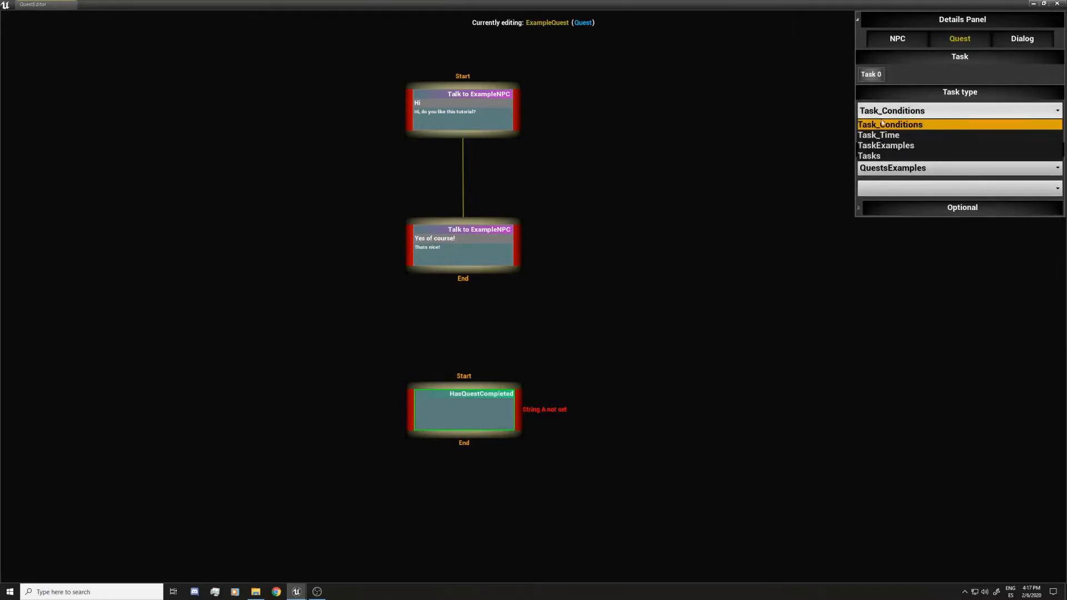
left_click(886, 135)
left_click(885, 136)
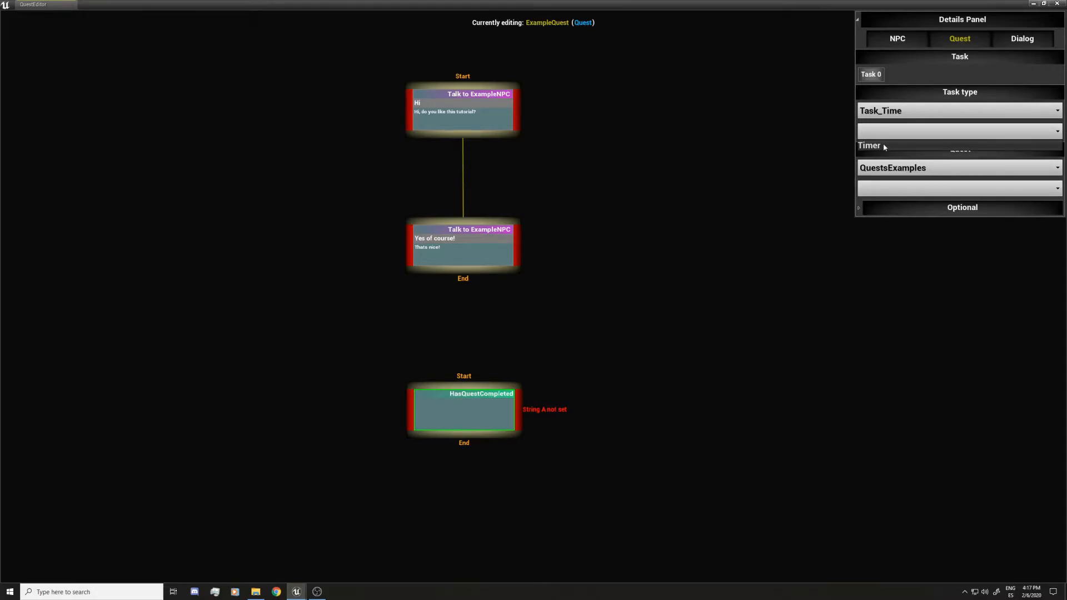
left_click(884, 147)
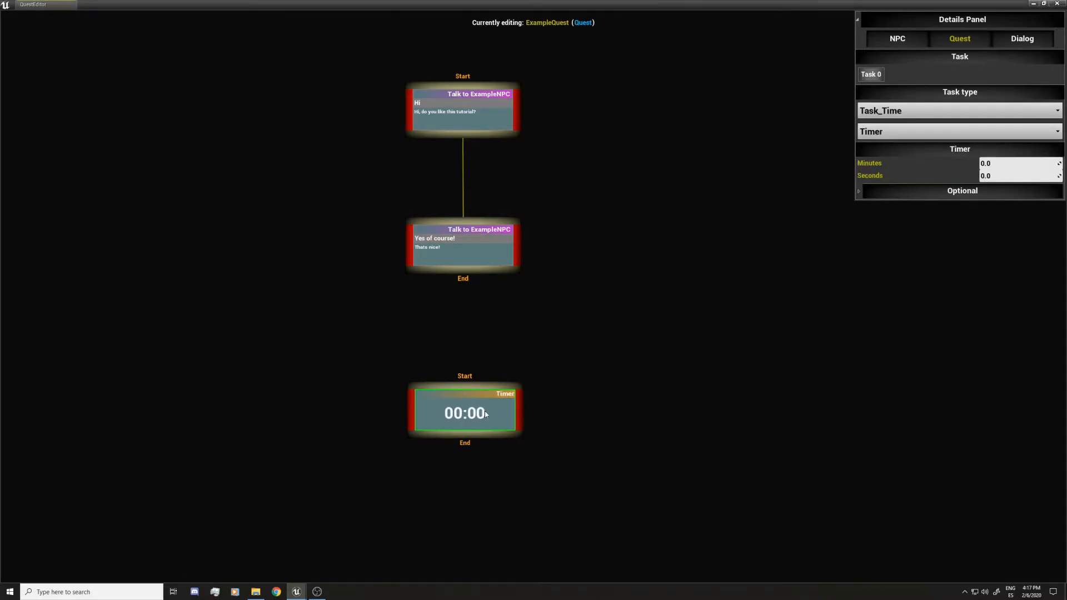
left_click_drag(485, 412, 647, 254)
- Add another task node below the Timer and set its type to HasQuestCompleted from the Task_Conditions table
right_click(625, 372)
left_click(639, 379)
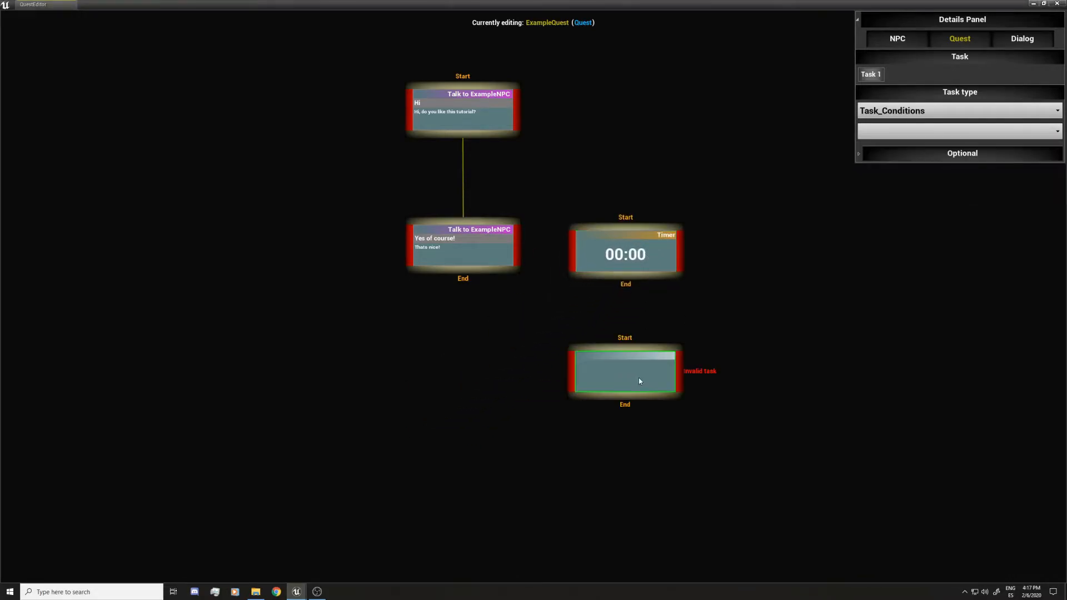
left_click(905, 113)
left_click(896, 126)
left_click(897, 134)
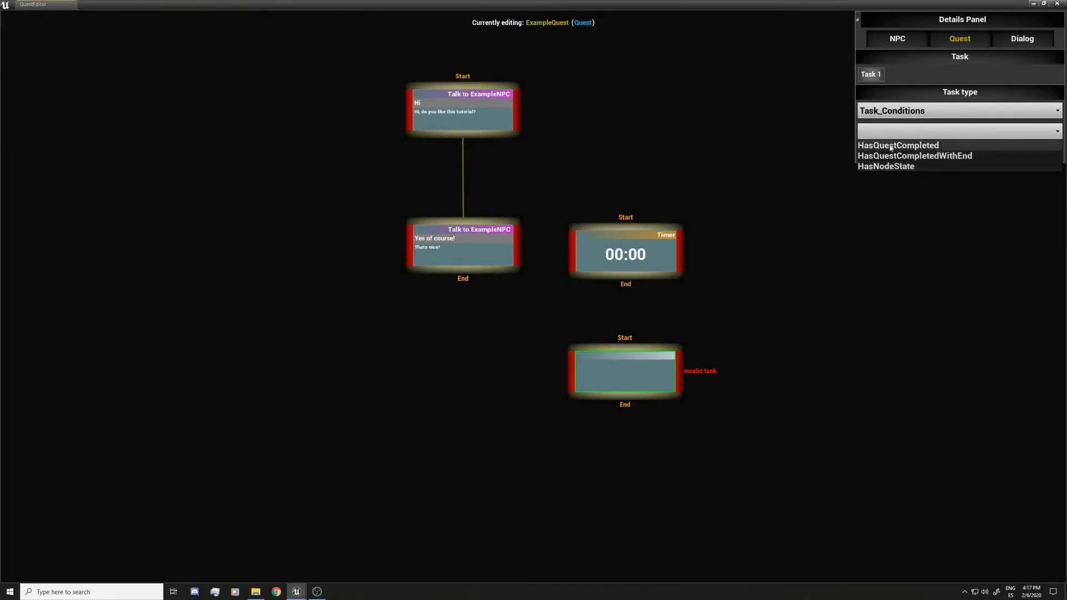
left_click(889, 143)
- Set the HasQuestCompleted task's quest to QuestComplexTimer from QuestsExamples and place the node to the right of the Timer
left_click(889, 189)
left_click(875, 223)
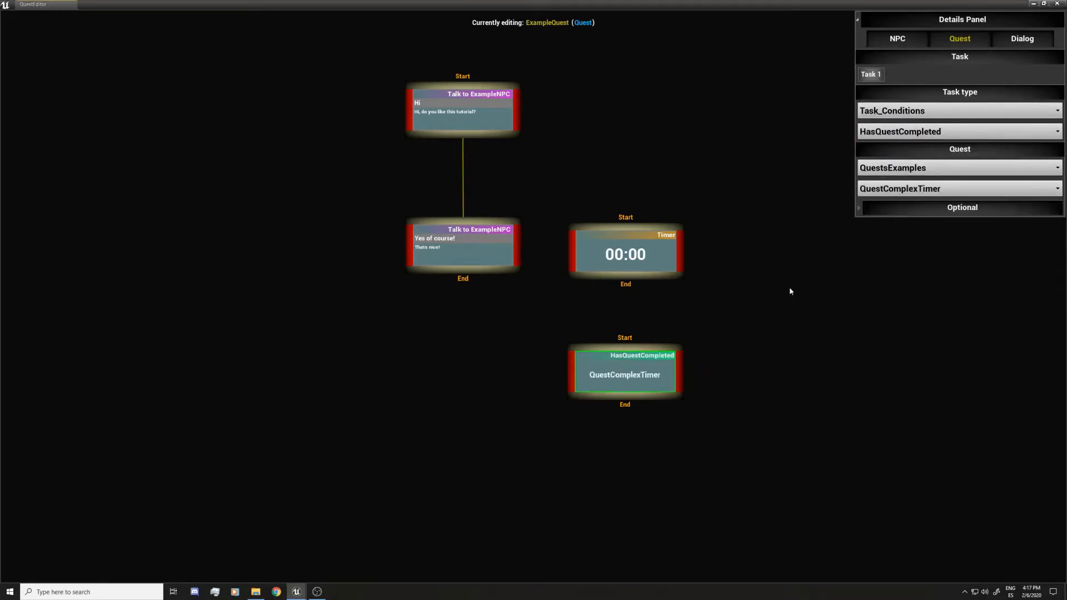
left_click_drag(629, 379, 764, 261)
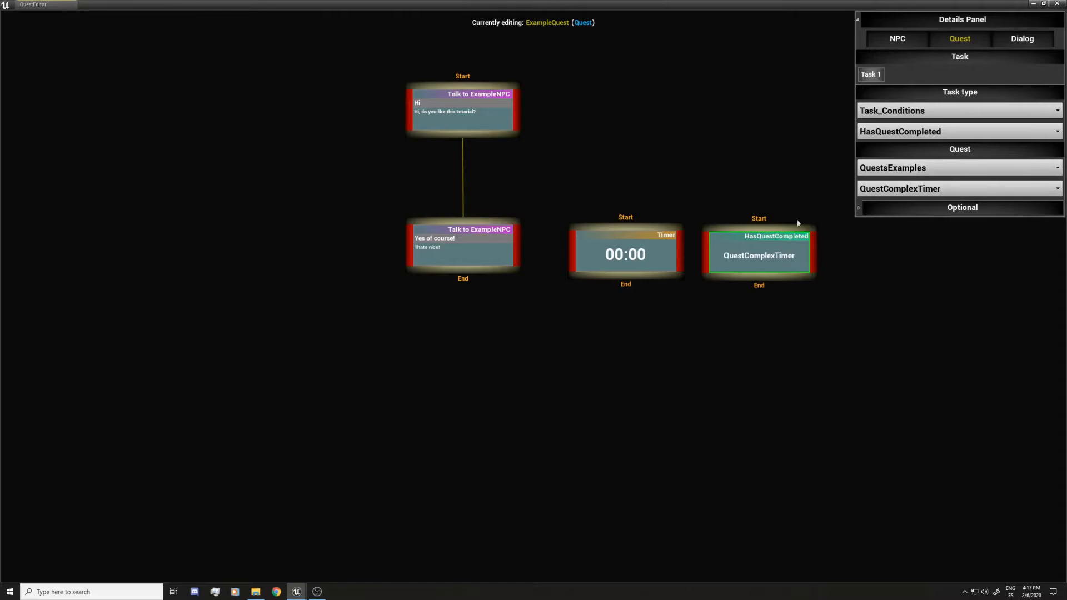
- Compare the detail settings of the Timer task with those of the HasQuestCompleted task
left_click(653, 258)
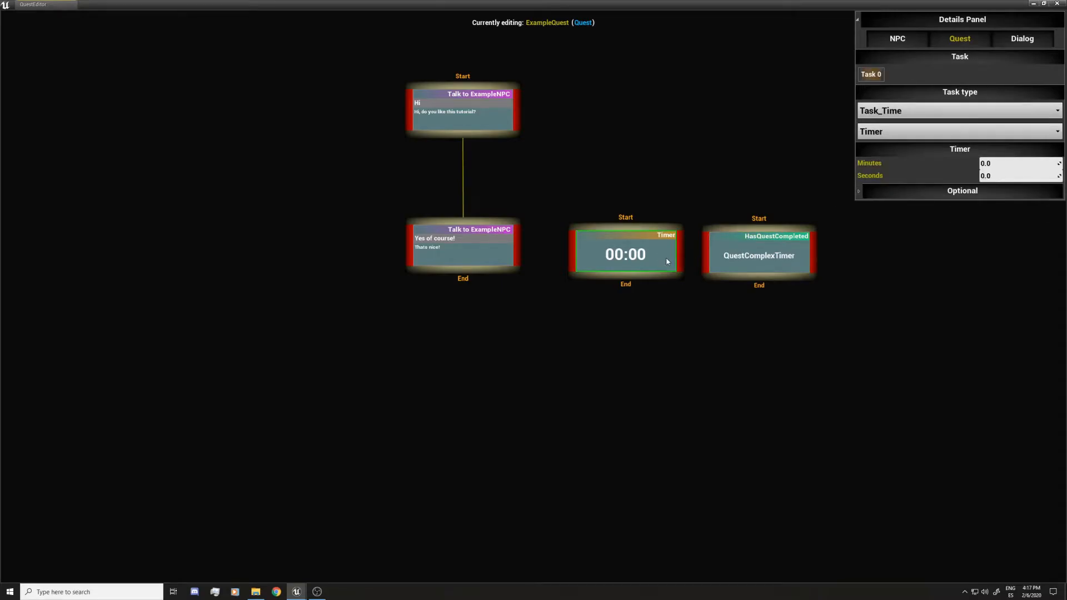
left_click(759, 259)
left_click(661, 270)
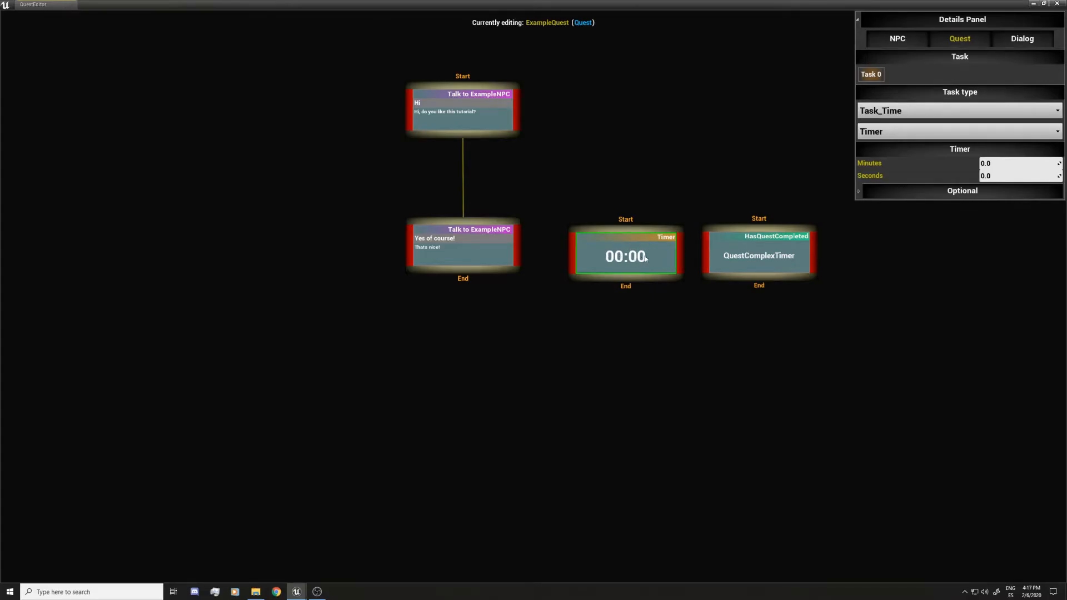
left_click(754, 262)
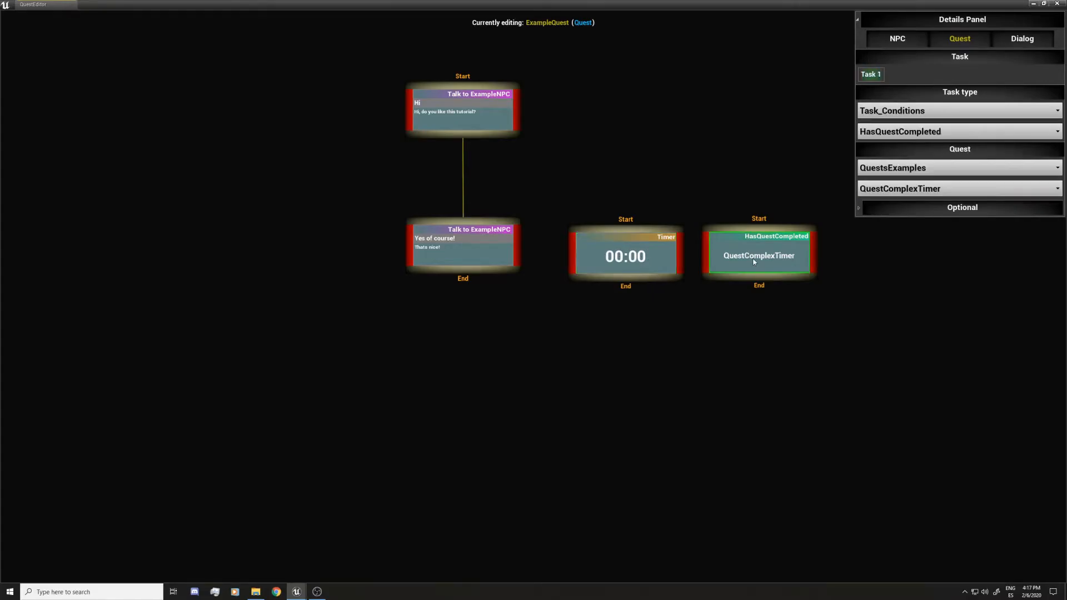
left_click(644, 259)
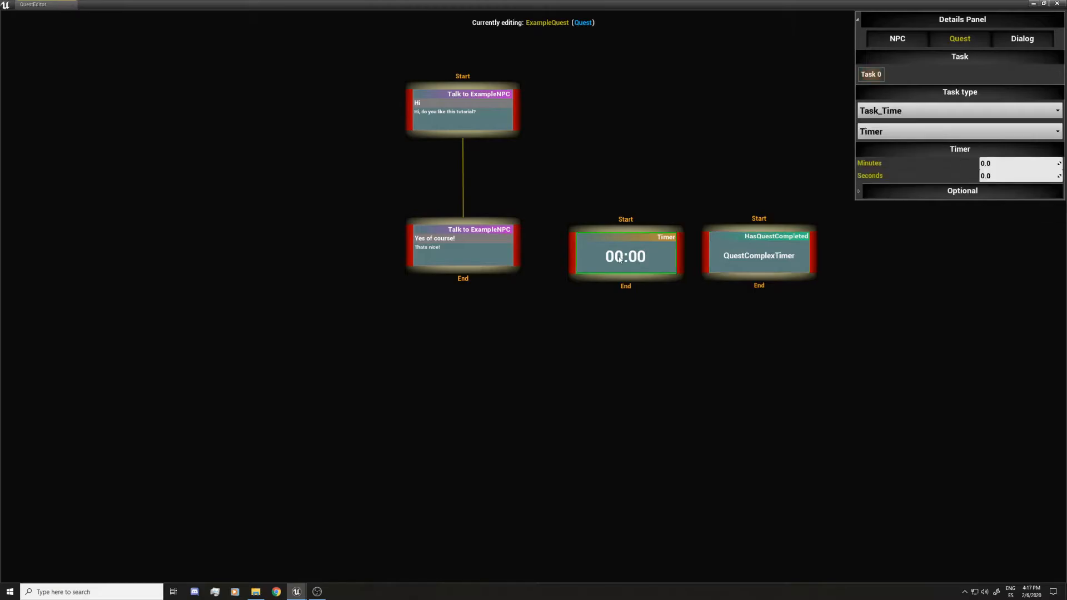
left_click(751, 256)
- Move the Timer and HasQuestCompleted tasks together below the second talk task
left_click_drag(587, 170, 828, 339)
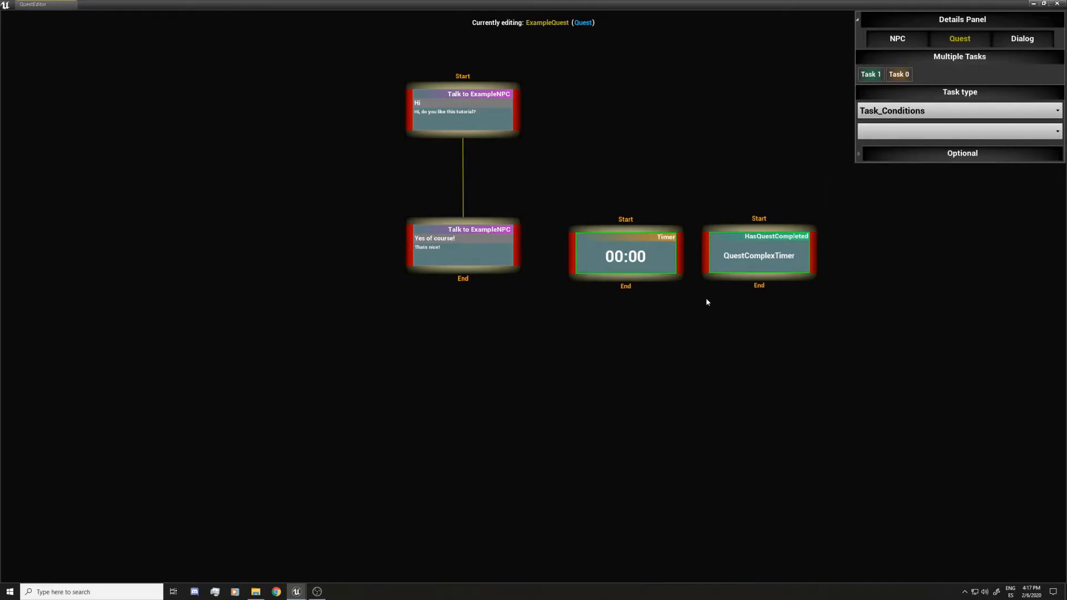
right_click_drag(599, 314, 566, 383)
left_click_drag(584, 325, 421, 443)
- Add a new talk task to the right of the second talk task
left_click(563, 323)
key("t")
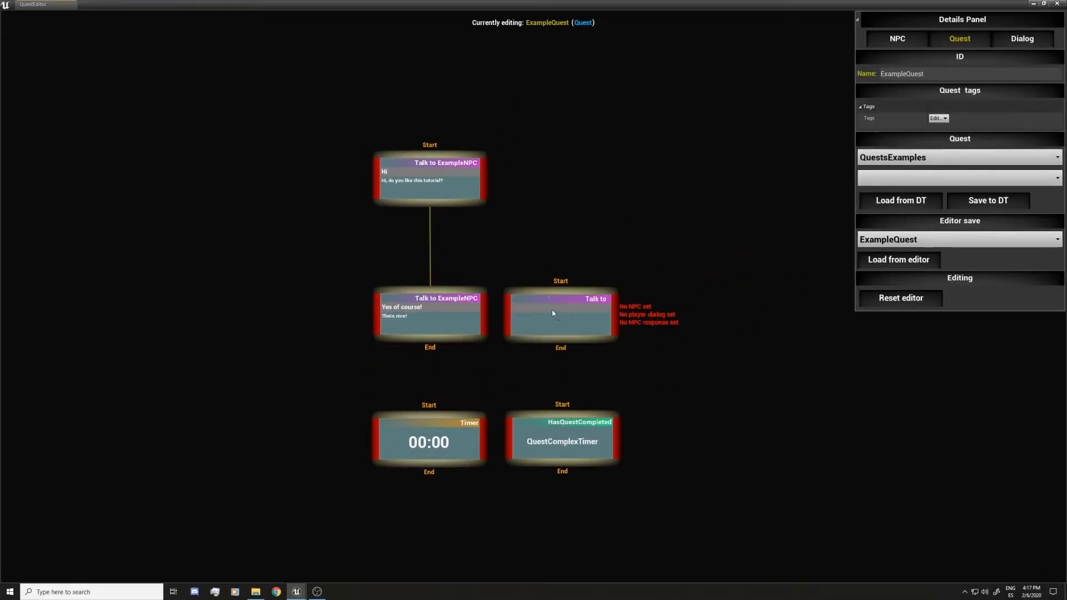
left_click(555, 311)
- Connect the first talk task's end to the new talk task's start and arrange the first task centrally above both branches
left_click_drag(458, 205, 560, 286)
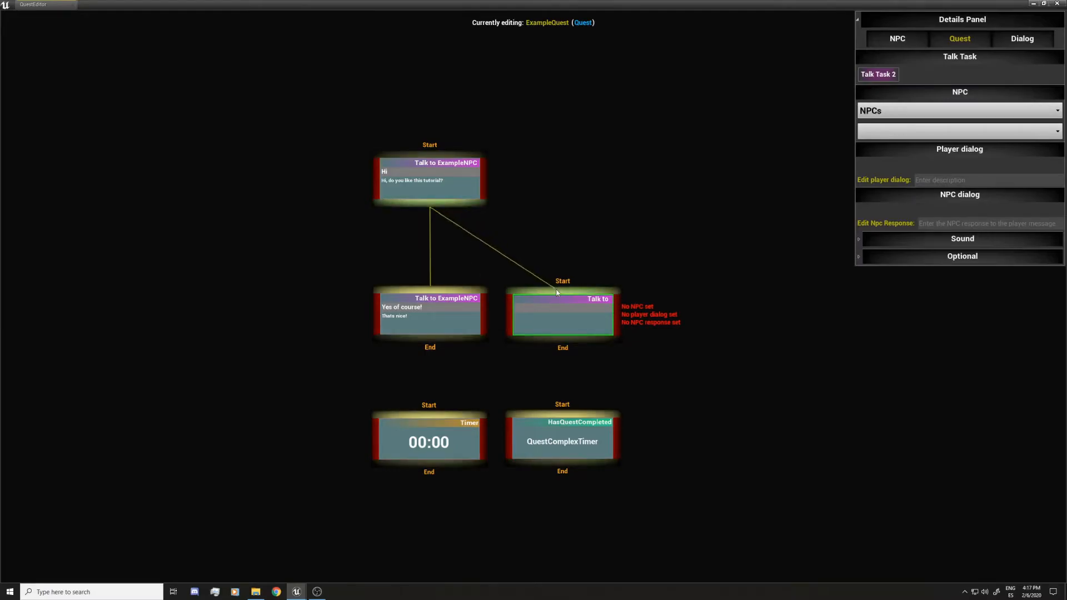
left_click_drag(449, 175, 508, 179)
left_click_drag(455, 322, 428, 321)
- Assign ExampleNPC from the NPCs table to the new talk task and set its player dialog to "No, i don't like the tutorial"
left_click(576, 321)
left_click(889, 111)
left_click(889, 129)
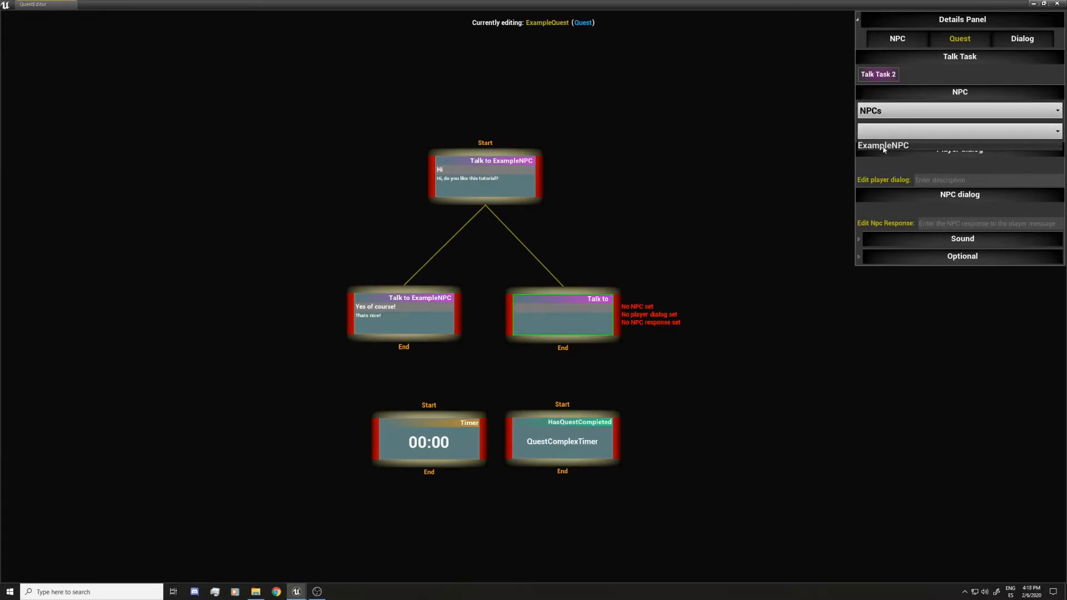
left_click(885, 147)
type("No, i don't like the tutorial")
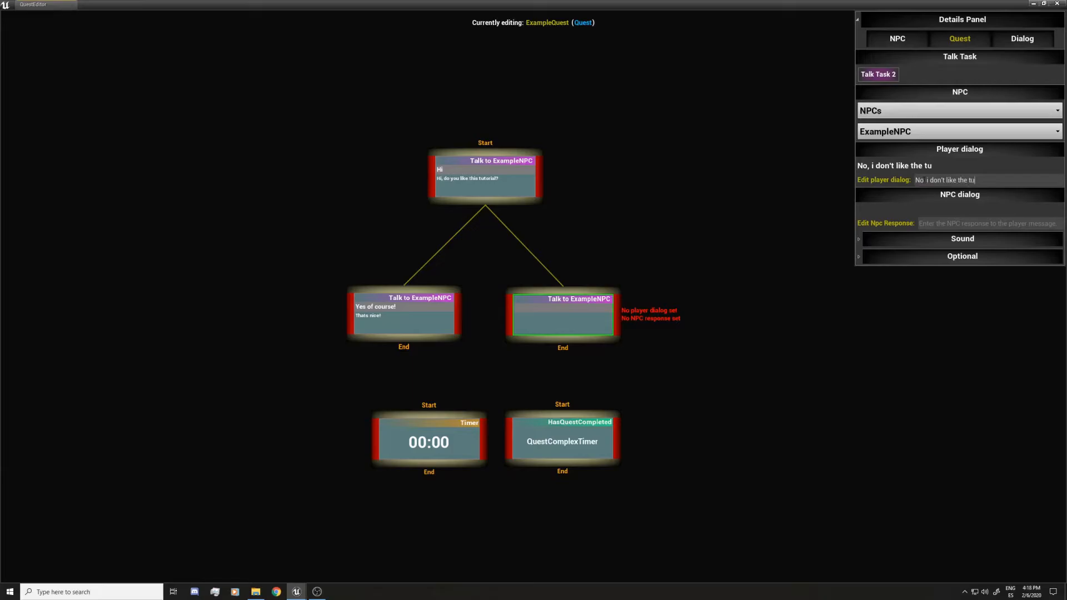
key("Return")
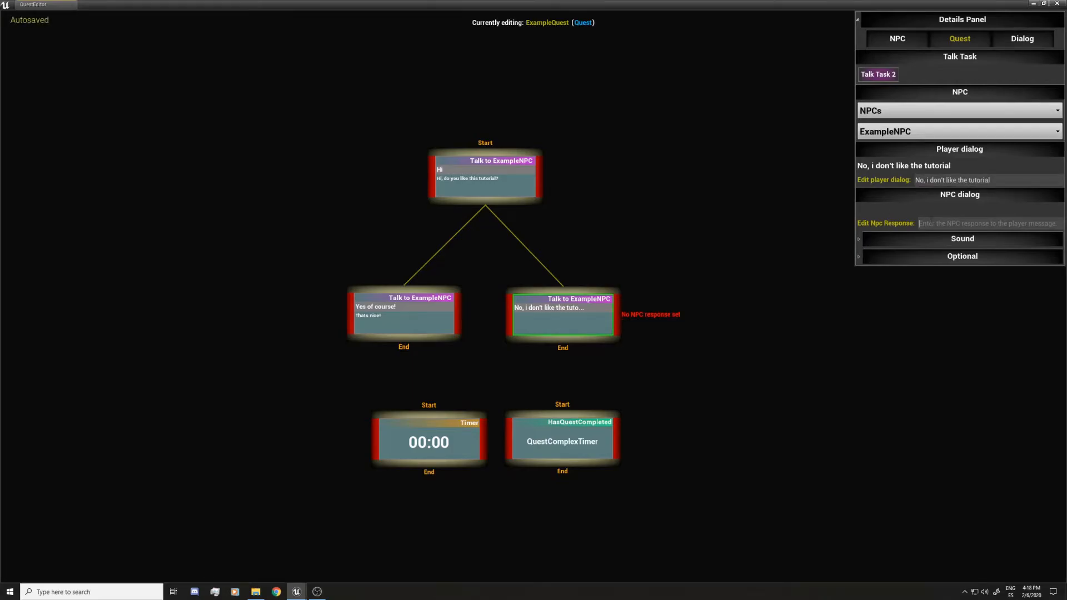
- Set the NPC response of the "No, i don't like the tutorial" talk task to "Thats not cool!"
left_click(932, 222)
type("Thats not co")
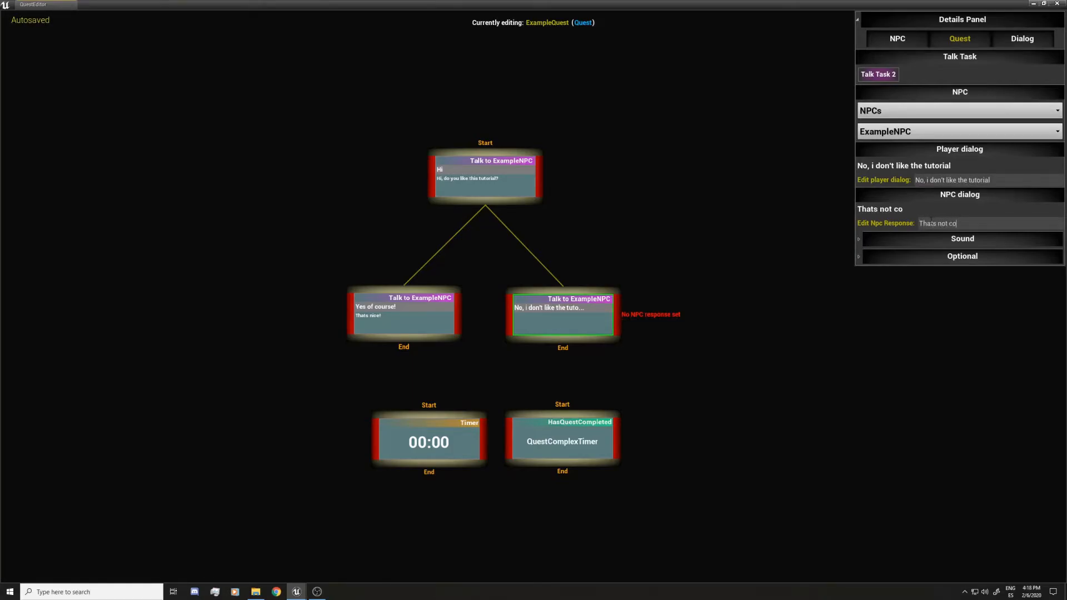
type("ol!")
key("Return")
- Delete the Timer and HasQuestCompleted tasks below the two branch talk tasks
left_click_drag(727, 351, 391, 465)
key("Delete")
right_click_drag(410, 422, 379, 461)
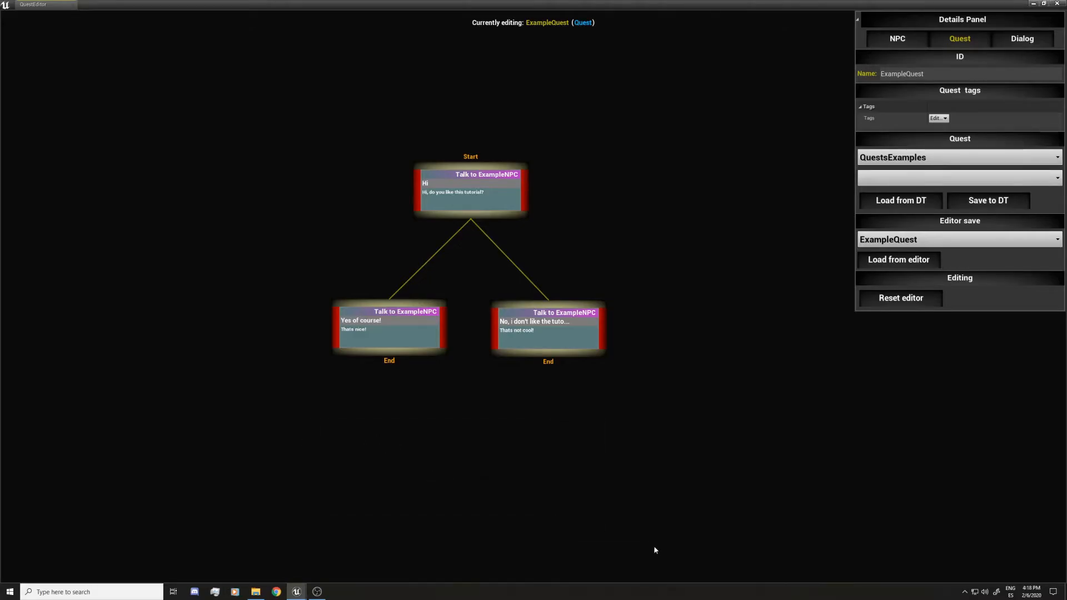
left_click_drag(297, 446, 650, 150)
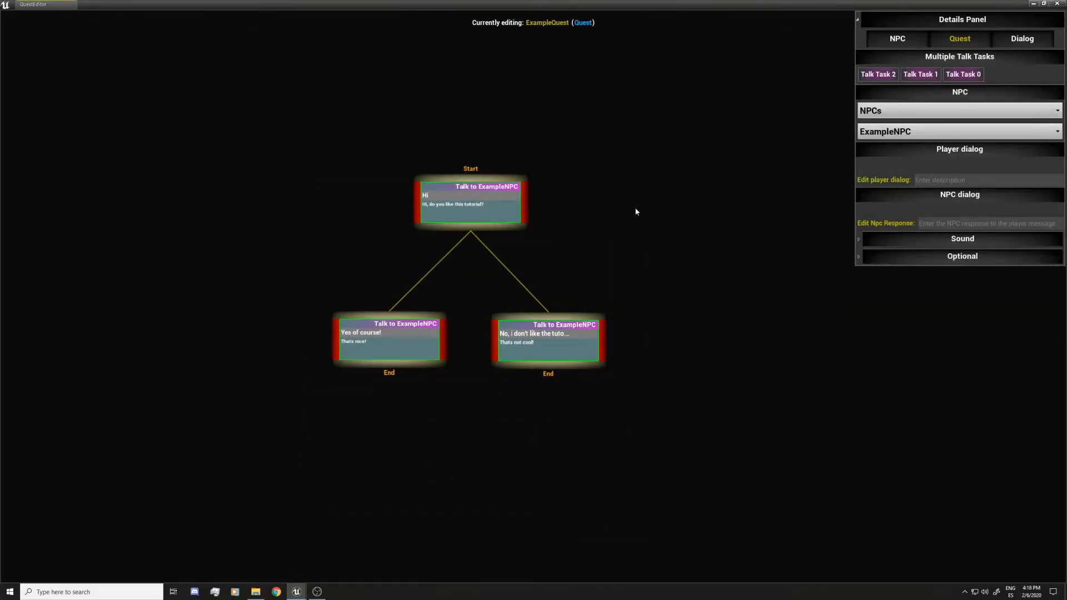
left_click(607, 267)
- Add a new talk task centrally below the two branches and connect the ends of both branch tasks to its start
left_click(465, 475)
right_click_drag(459, 413, 455, 355)
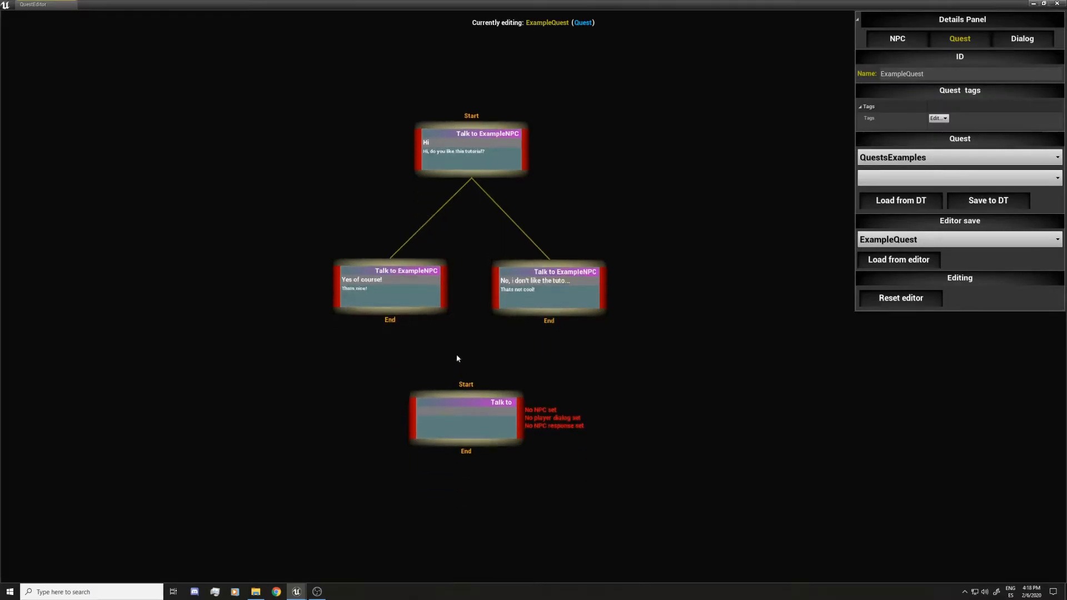
left_click_drag(390, 312, 463, 383)
mouse_move(549, 312)
left_mouse_down()
mouse_move(500, 341)
mouse_move(466, 383)
left_mouse_up()
- Give the new bottom talk task the player dialog "Okay!", the NPC response "End of quest" and ExampleNPC from the NPCs table
left_click(942, 177)
type("Okay!")
key("Return")
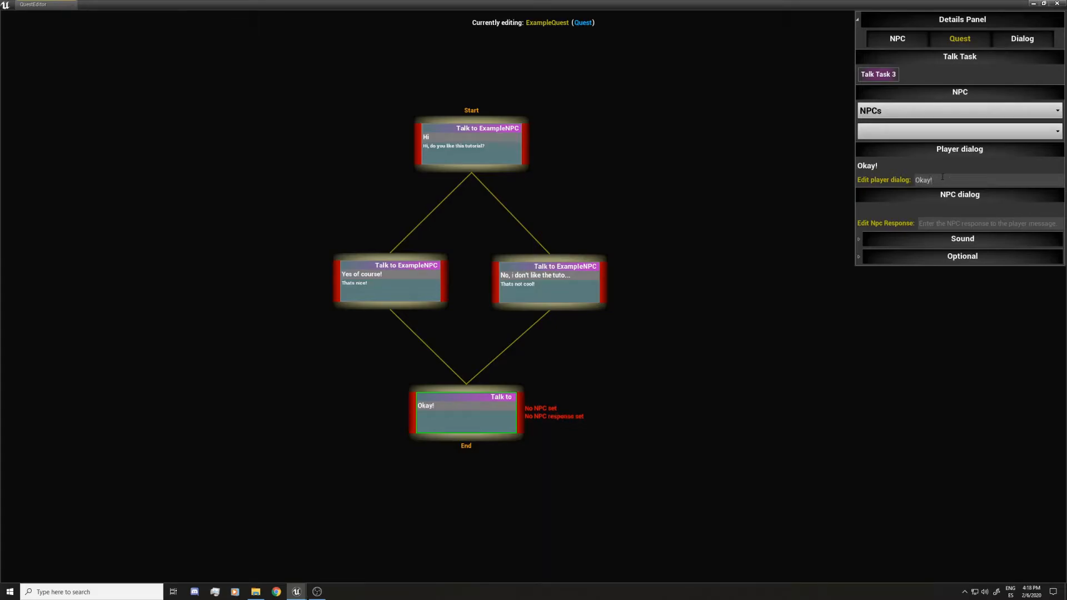
left_click(950, 221)
type("End of quest")
key("Return")
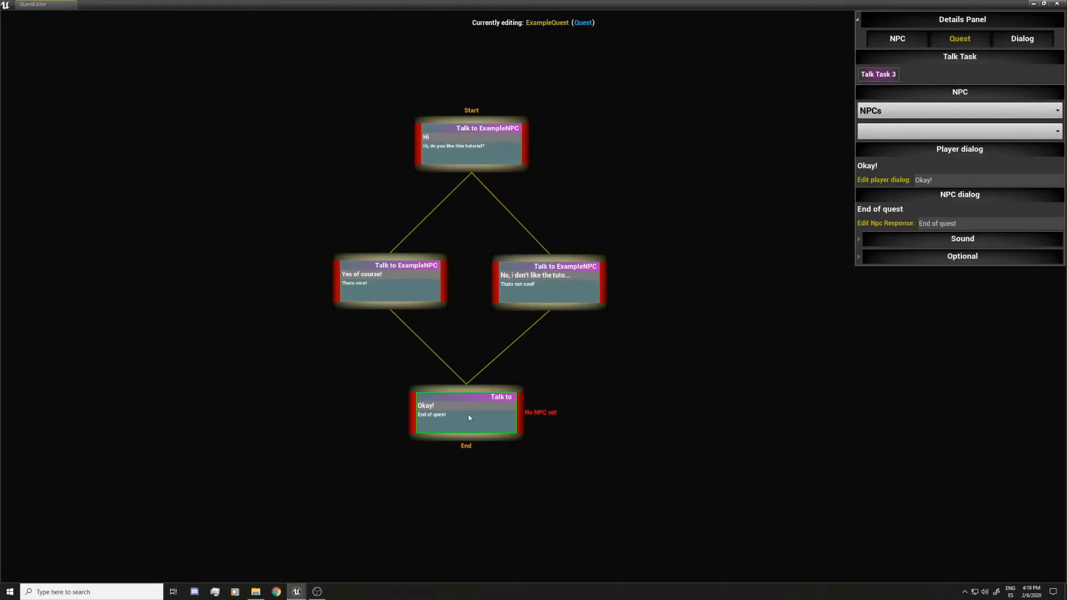
left_click(871, 133)
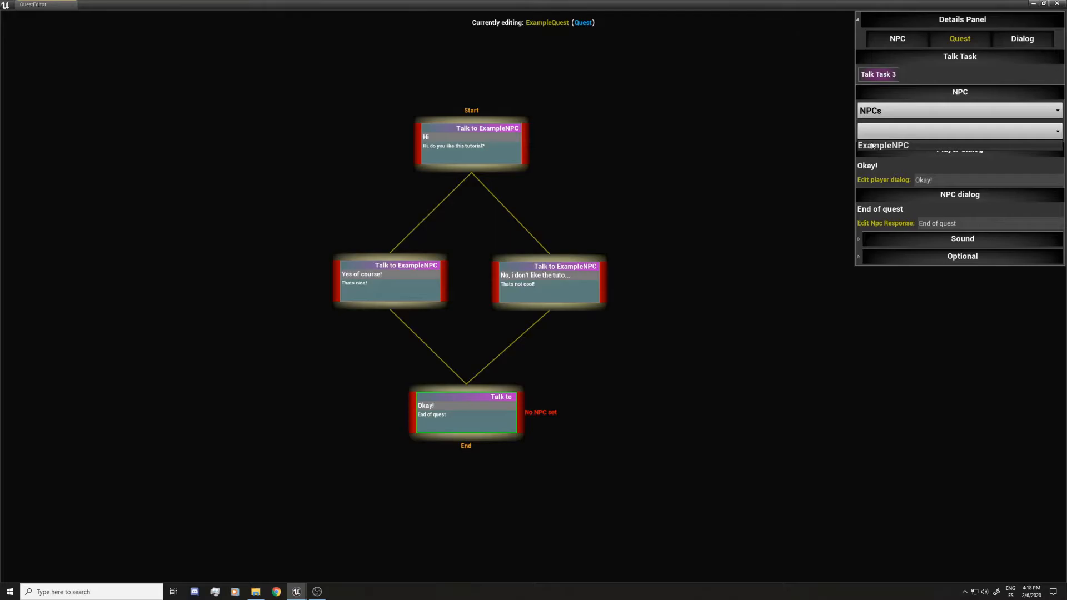
left_click(872, 144)
left_click(698, 283)
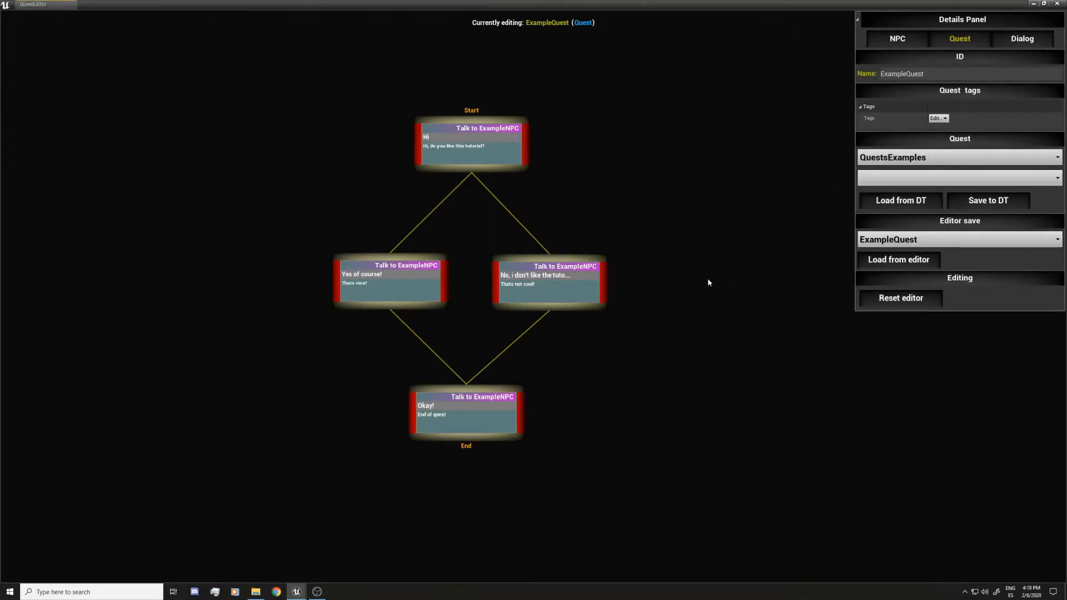
- Review the quest flow from the first talk task through both branch tasks to the final task
left_click_drag(247, 90, 661, 466)
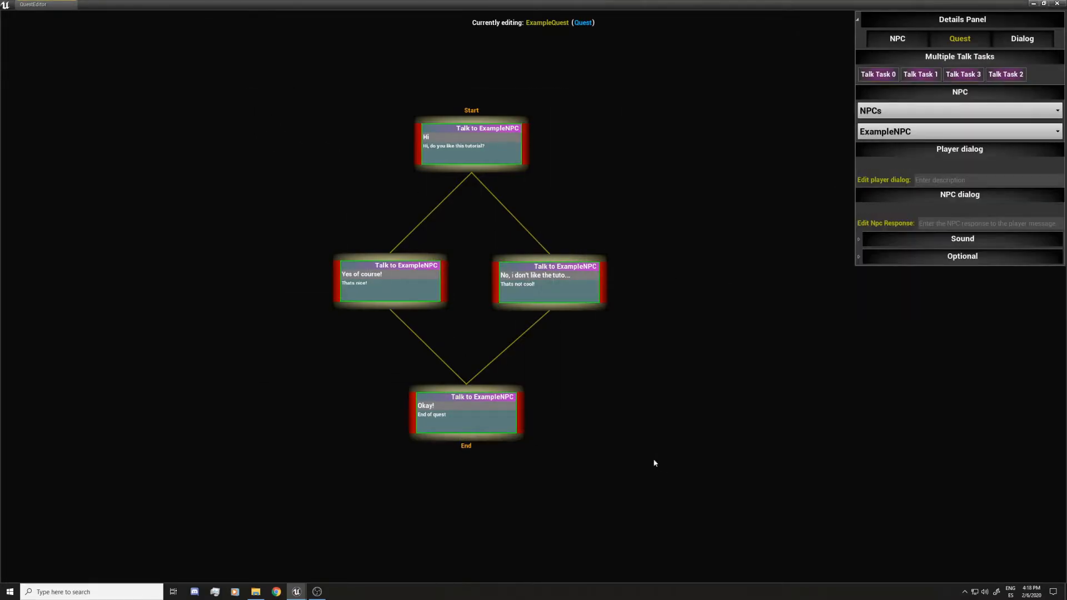
left_click_drag(633, 398, 636, 411)
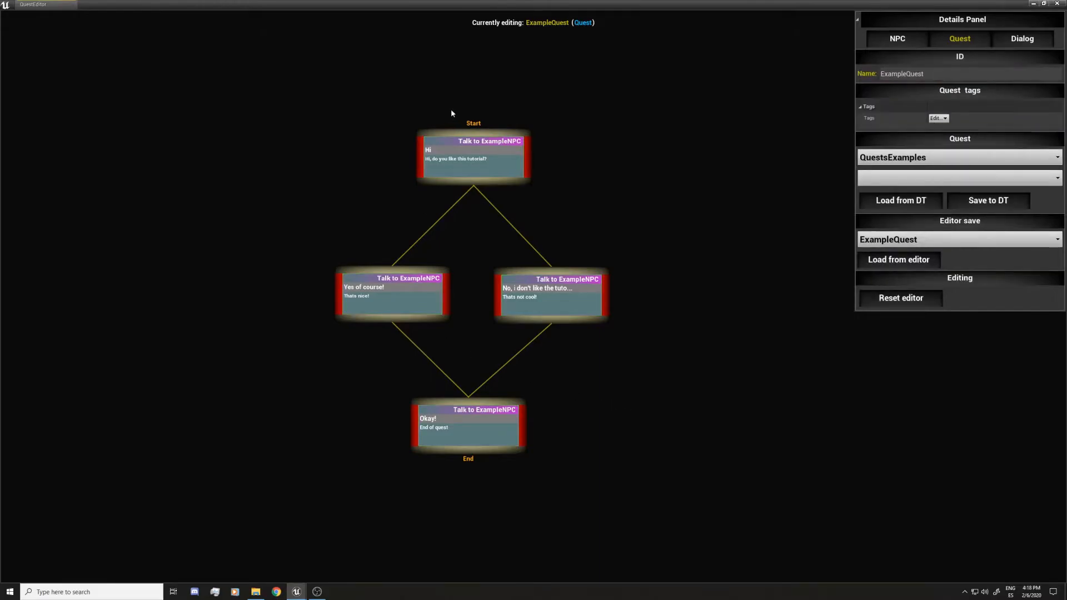
left_click(475, 163)
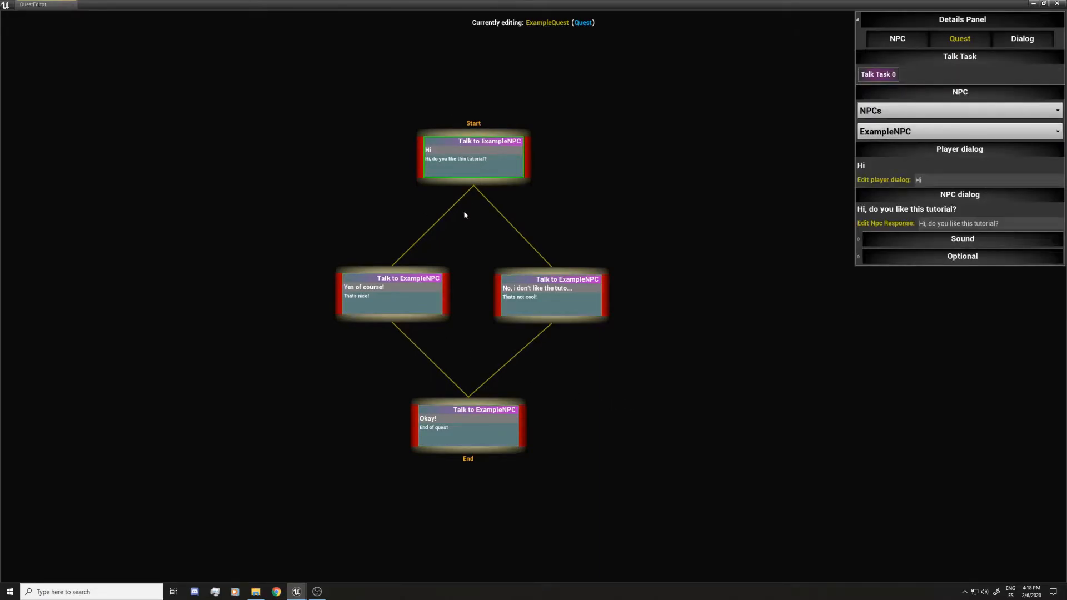
left_click_drag(294, 245, 631, 250)
left_click_drag(350, 380, 589, 484)
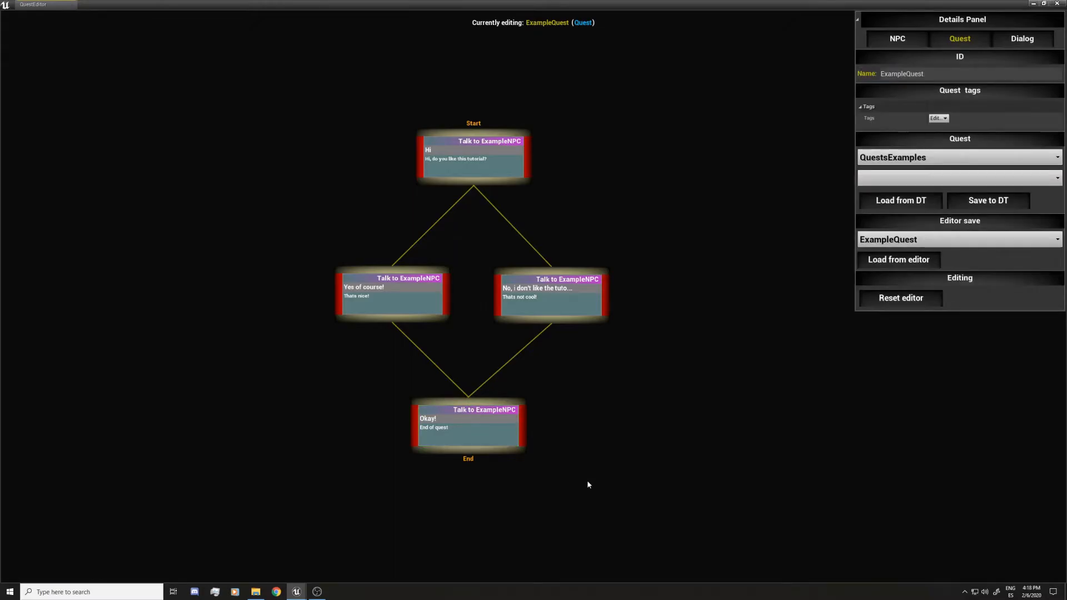
left_click(408, 309)
left_click(554, 300)
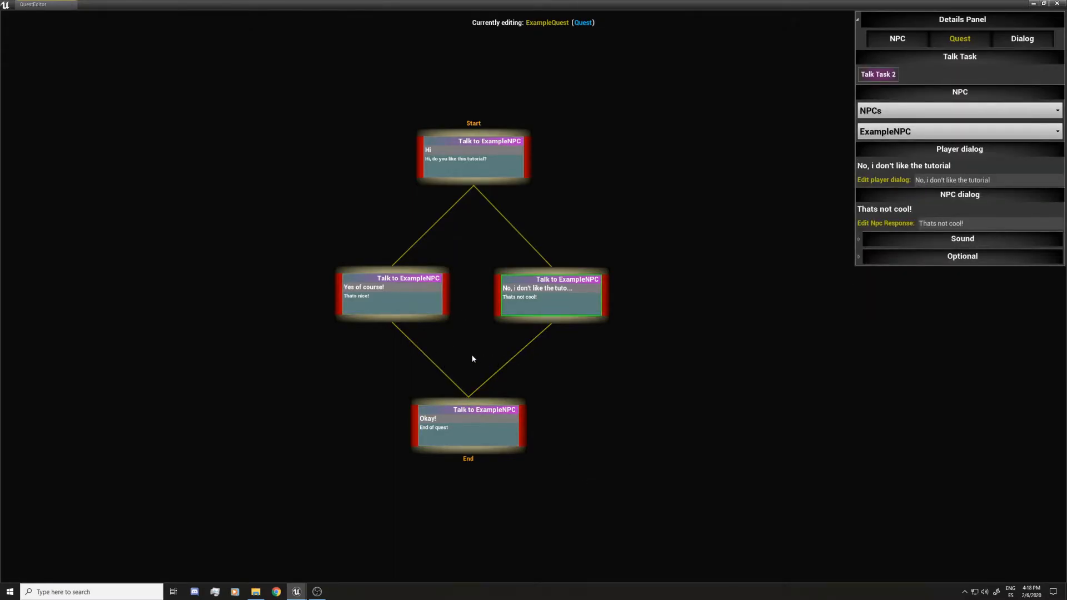
left_click(488, 357)
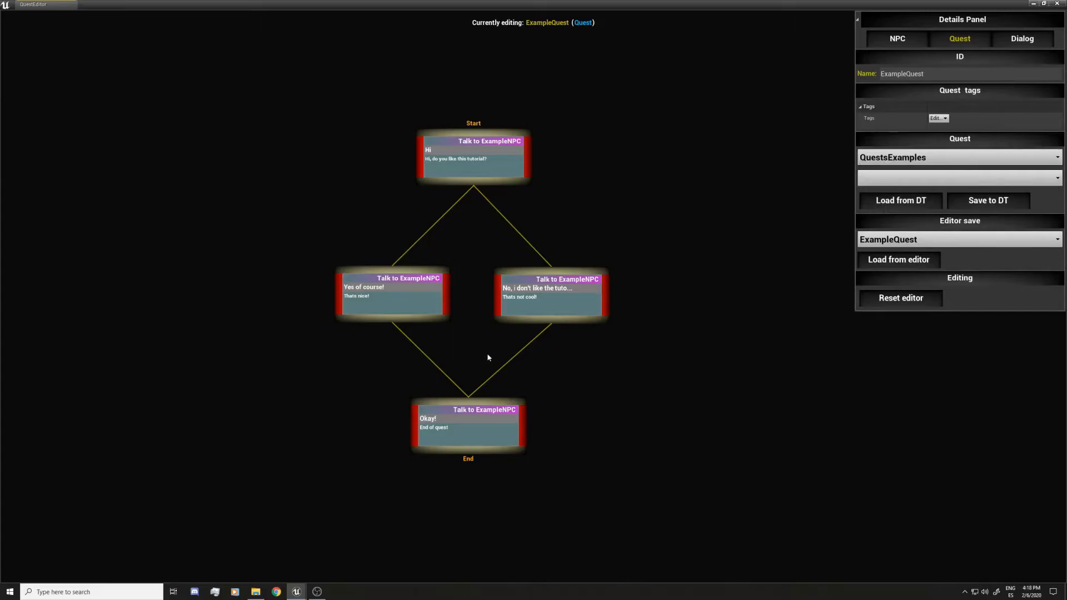
- Switch both connections leading into the final "Okay!" task to the blue connection type
left_click(451, 368)
left_click(522, 353)
left_click(471, 429)
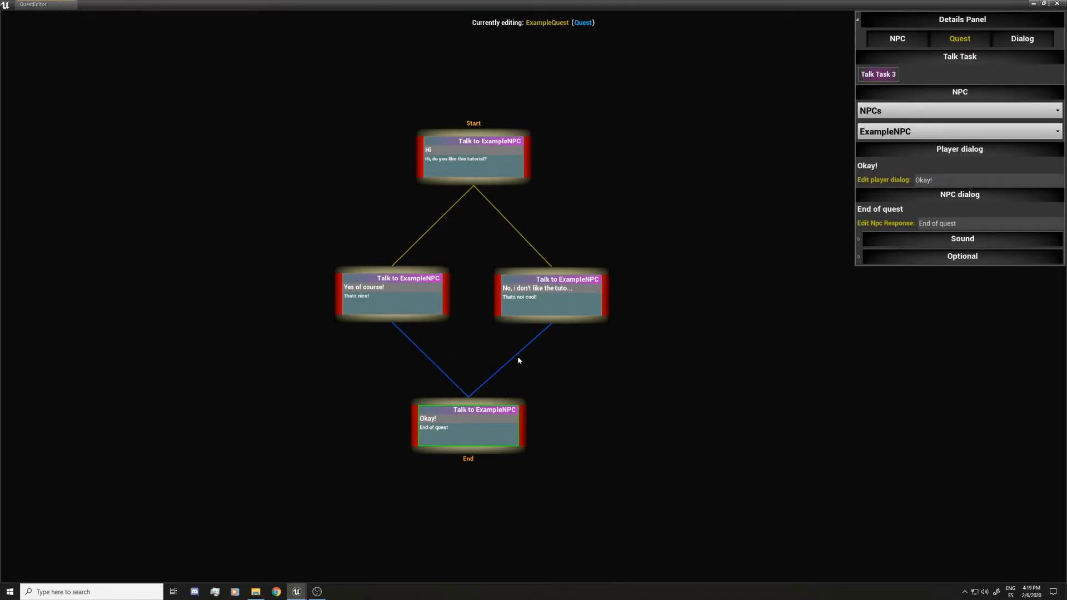
- Examine the two branch talk tasks that lead into the final task through the blue connections
left_click(548, 297)
left_click(383, 298)
left_click(471, 426)
left_click(601, 376)
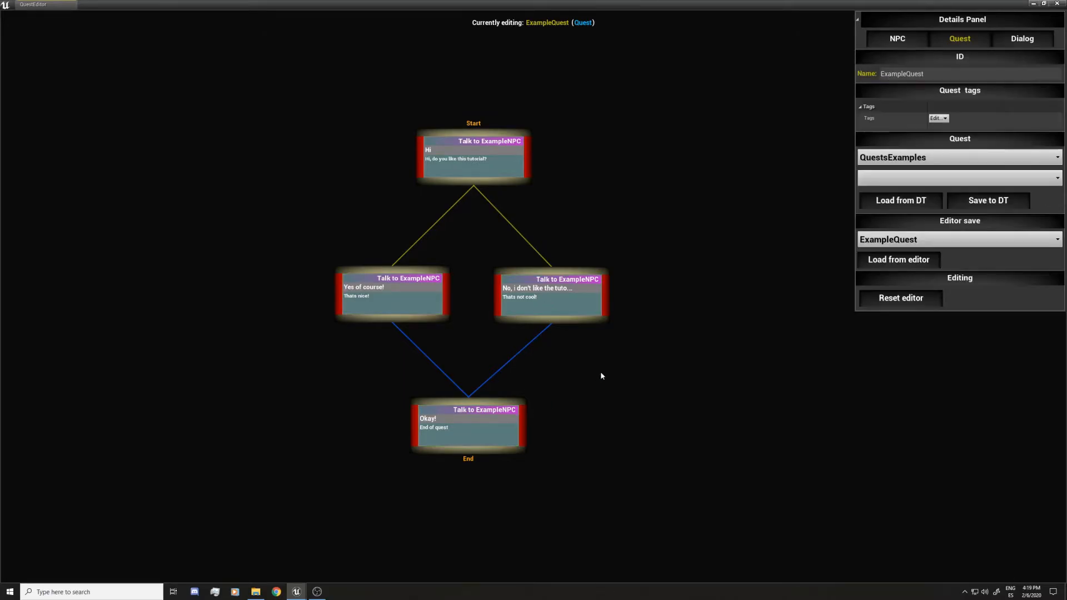
left_click_drag(483, 348, 638, 264)
left_click_drag(467, 256, 272, 356)
left_click(279, 353)
left_click(384, 306)
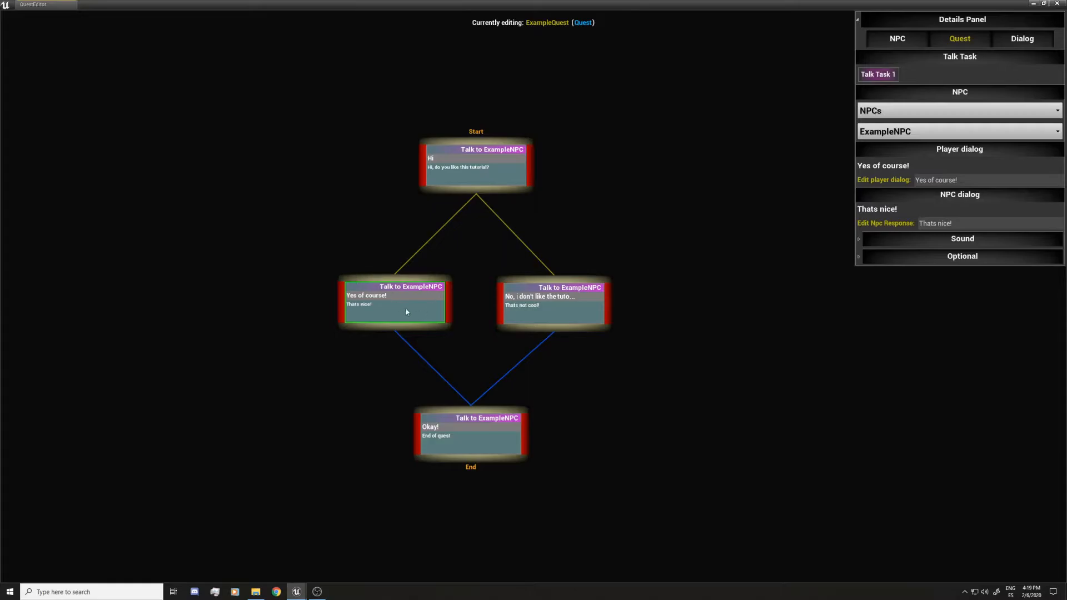
left_click(531, 302)
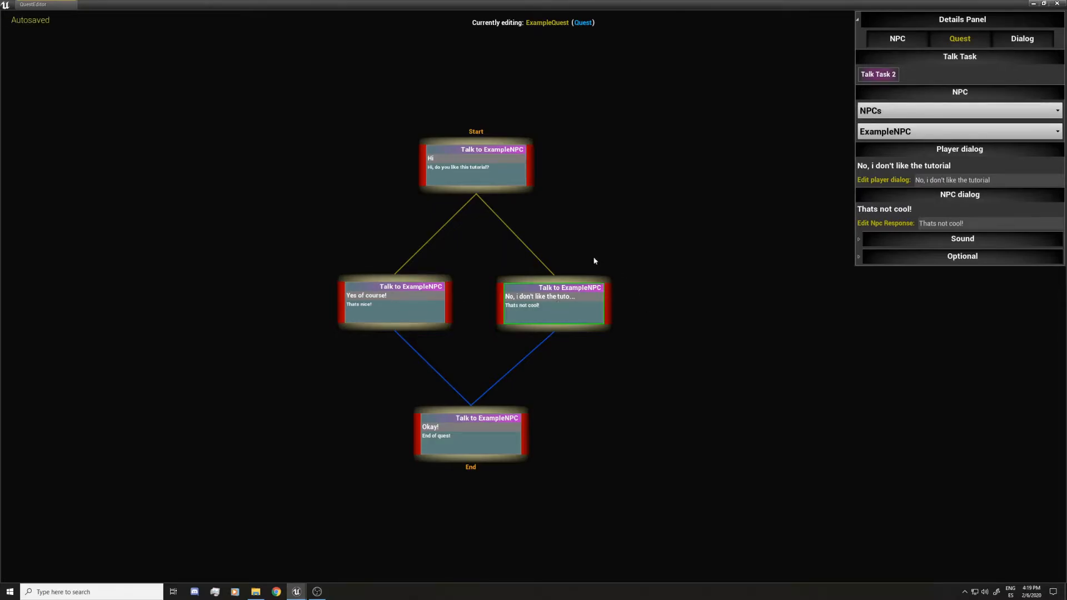
left_click(477, 364)
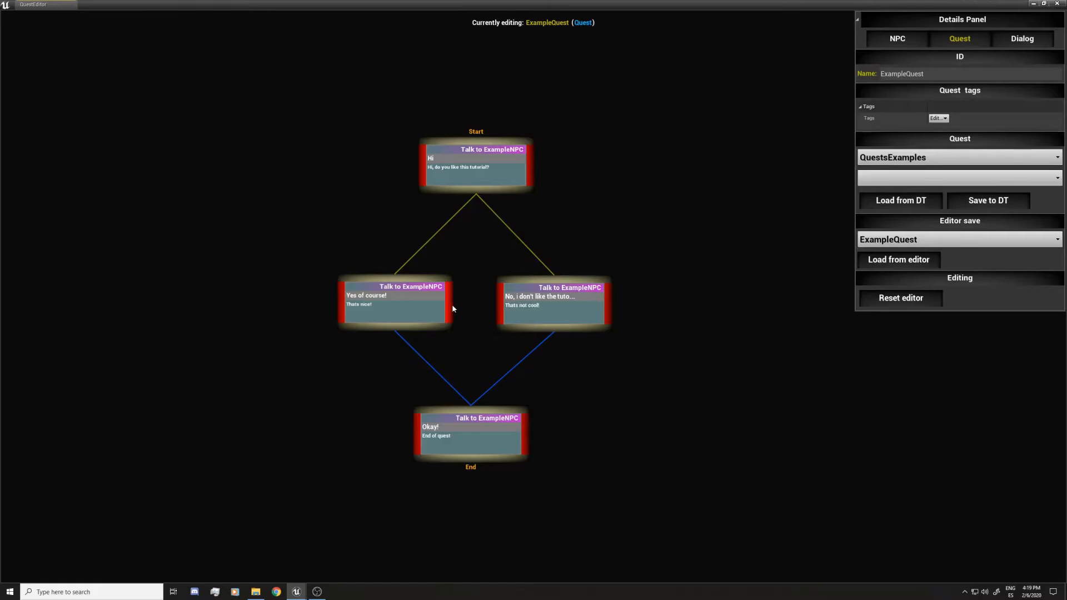
- Link the side of the "Yes of course!" task to the facing side of the "No, i don't like the tutorial" task
left_click_drag(450, 308, 500, 296)
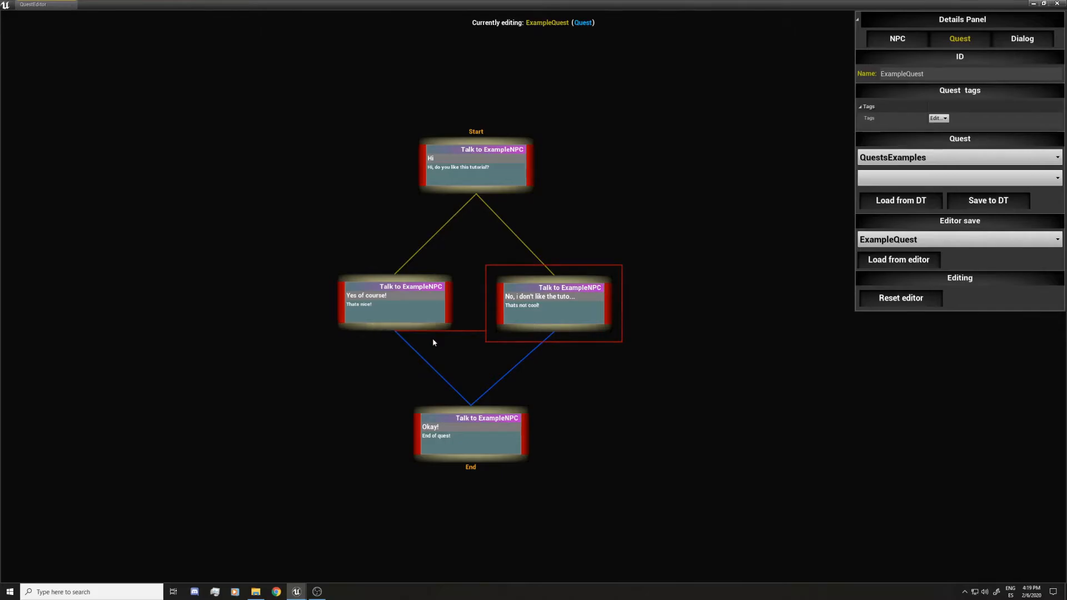
left_click(392, 304)
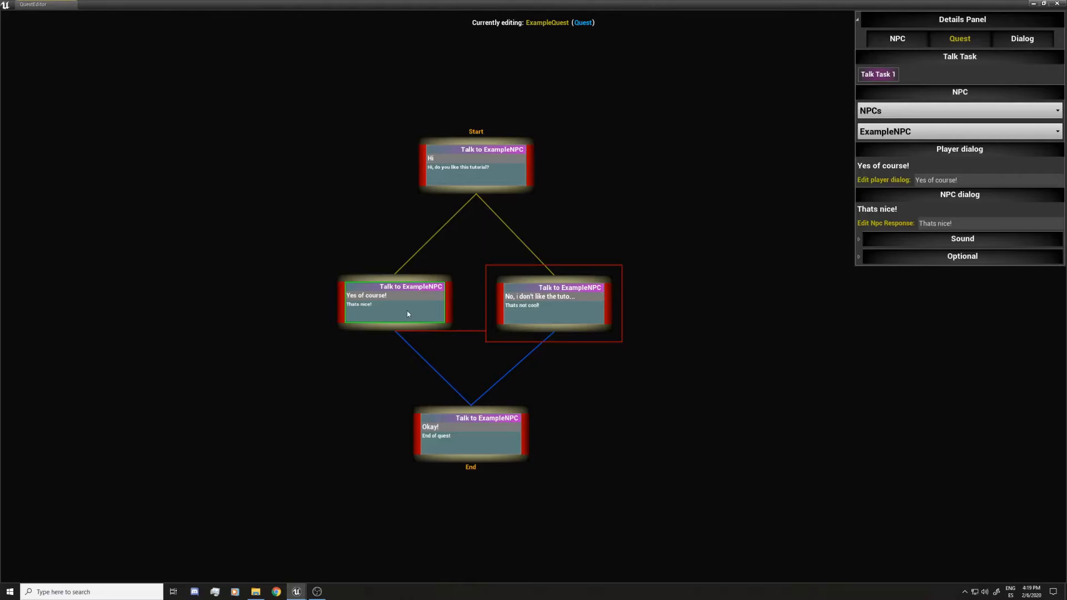
left_click(528, 310)
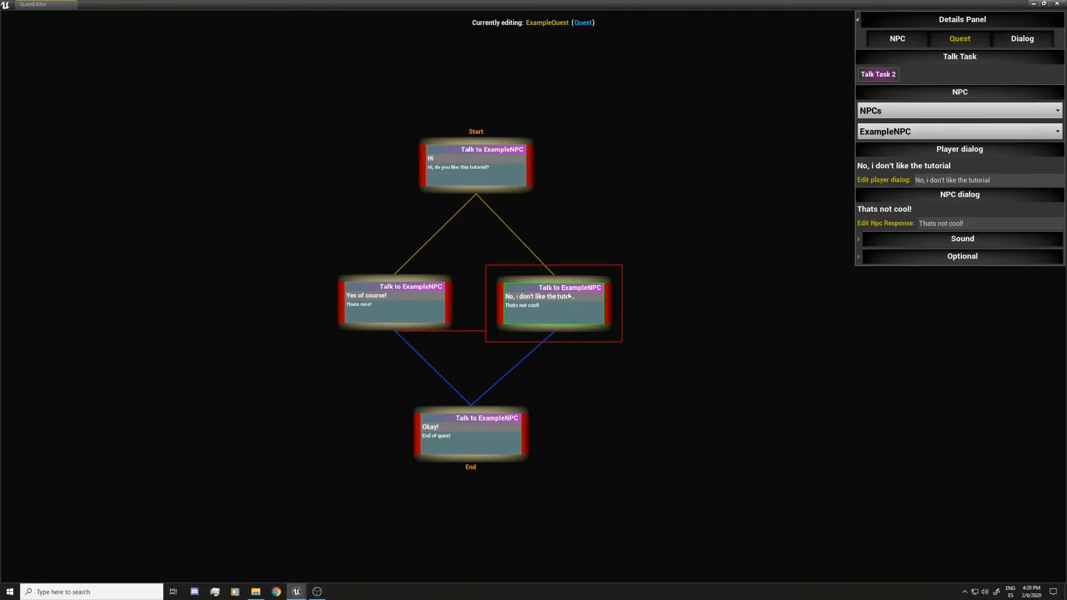
left_click(679, 204)
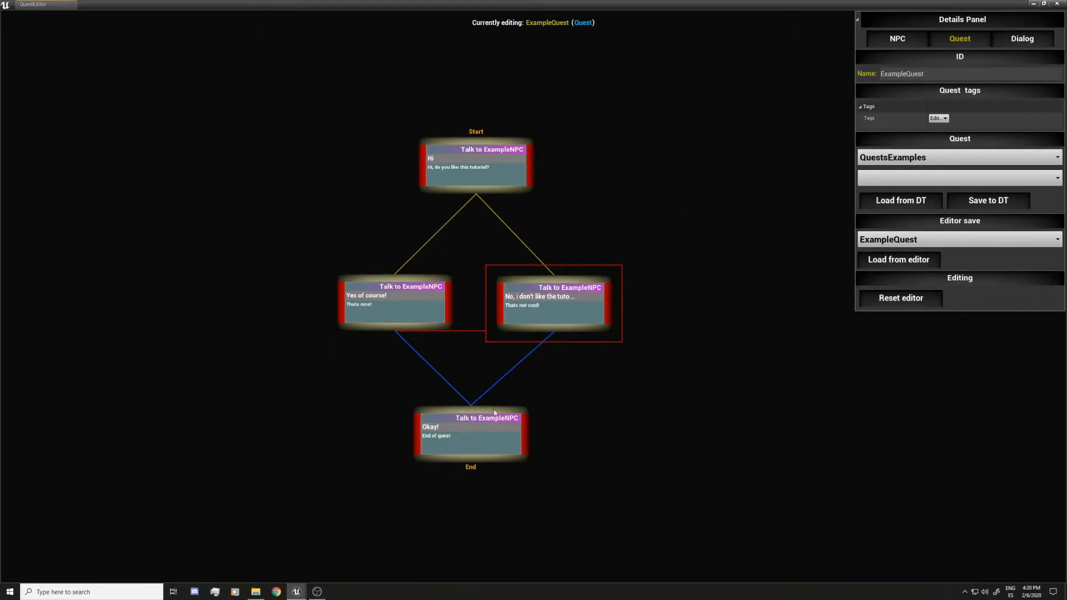
- Link the side of the "No, i don't like the tutorial" task back to the facing side of the "Yes of course!" task
left_click(521, 304)
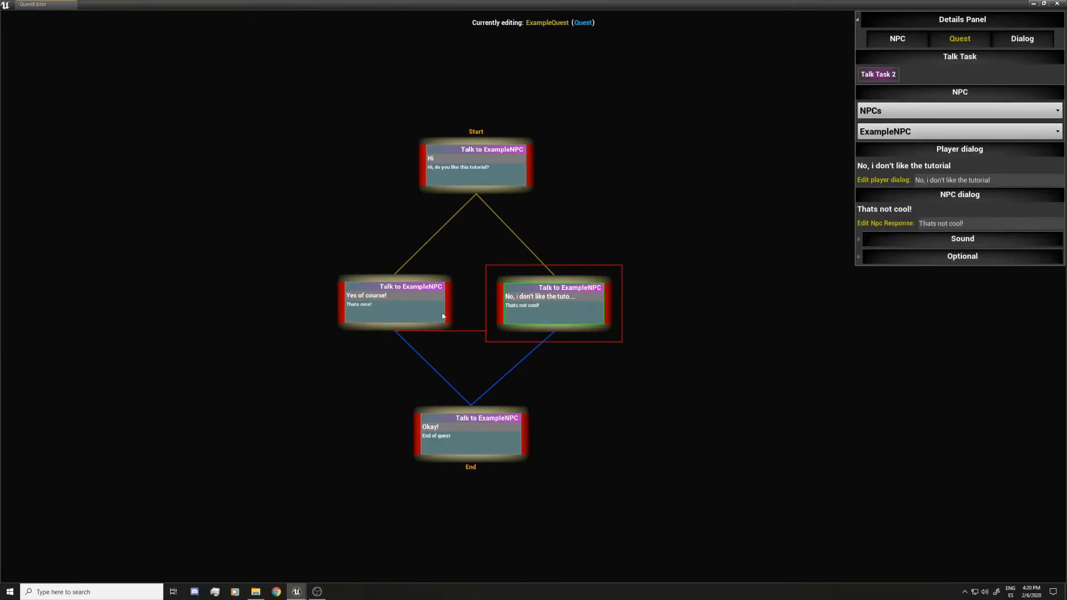
left_click_drag(499, 304, 449, 308)
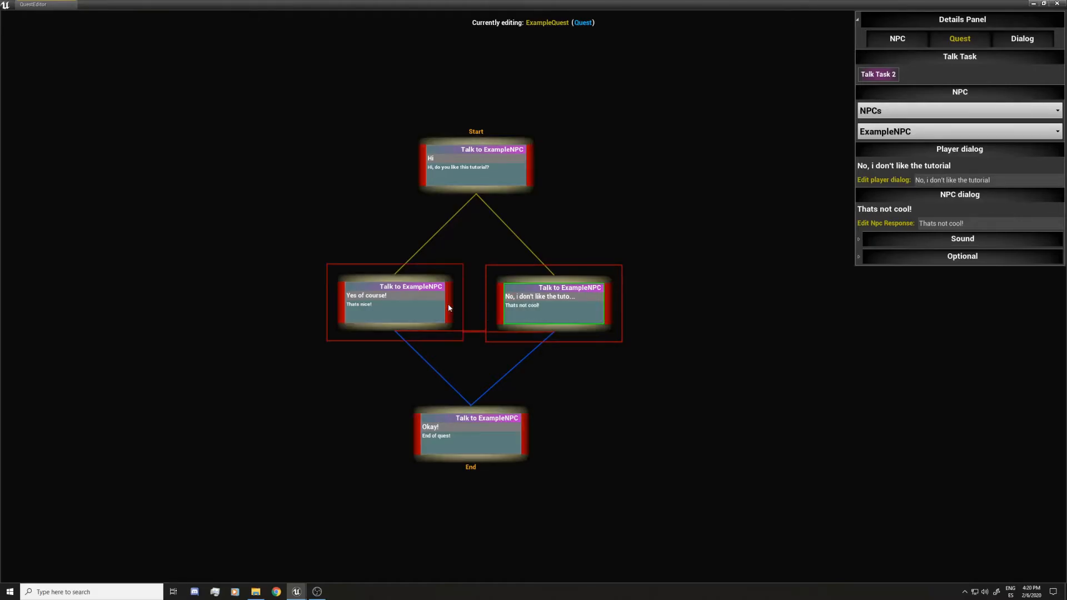
left_click_drag(283, 390, 663, 250)
left_click(404, 306)
left_click(535, 310)
left_click(464, 361)
- Add a third branch talk task beside the other two, connecting the first task's end to its start and its end to the final task
right_click_drag(475, 366, 465, 379)
key("t")
left_click_drag(669, 315, 476, 207)
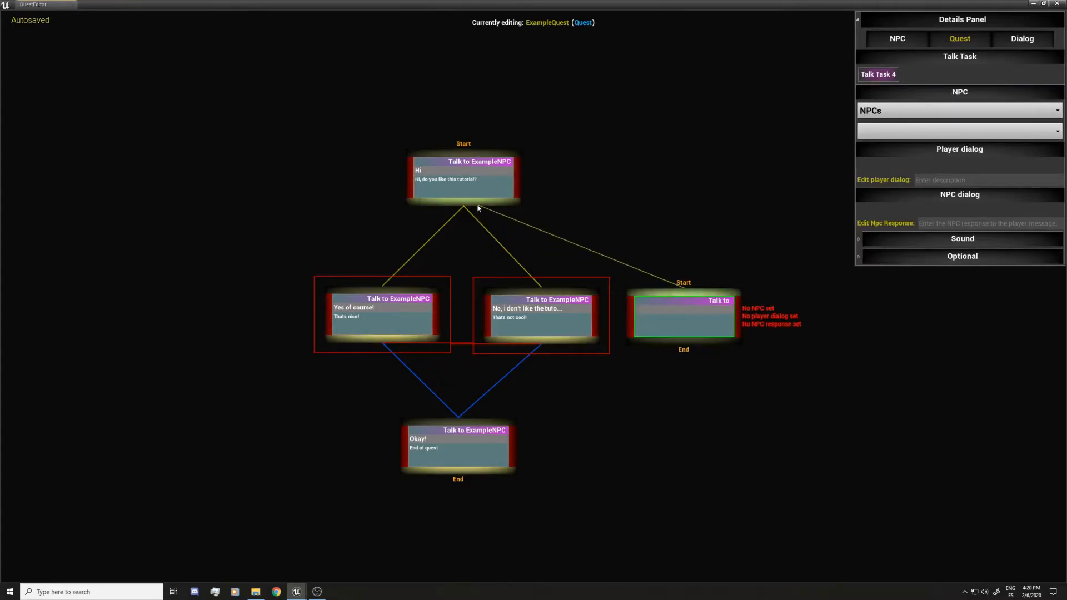
left_click_drag(640, 340, 459, 419)
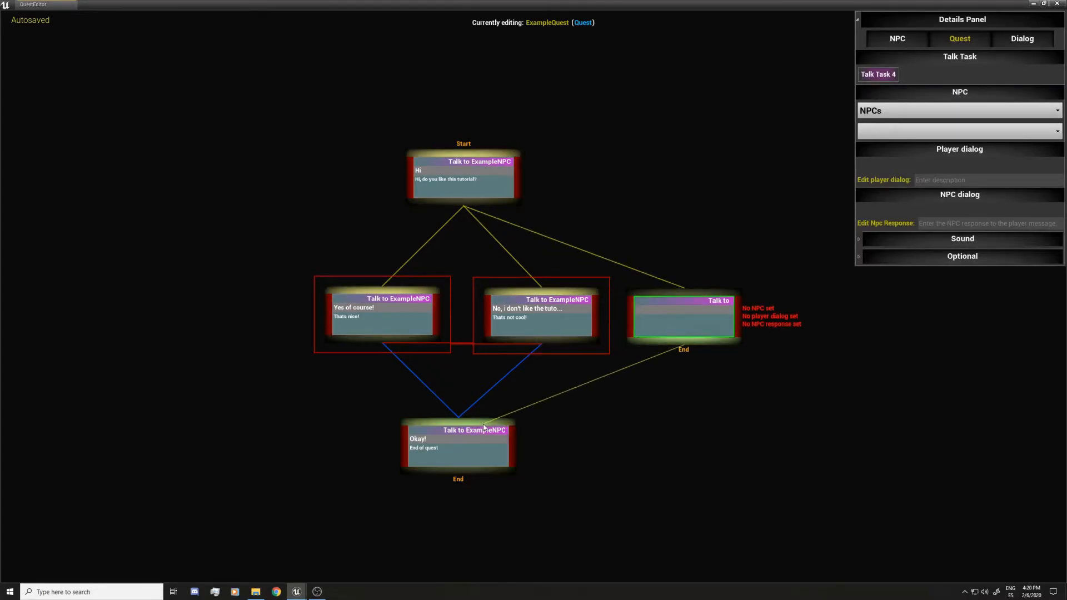
- Assign ExampleNPC to the third branch task and set its player dialog to "Its okay" and its NPC response to "Mmm"
left_click(887, 131)
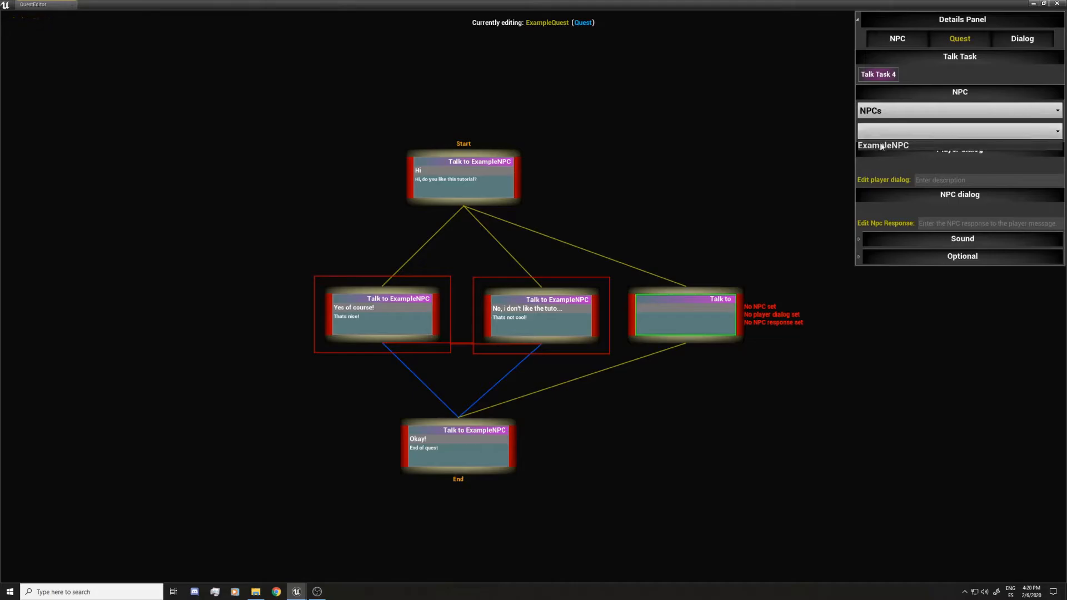
left_click(889, 145)
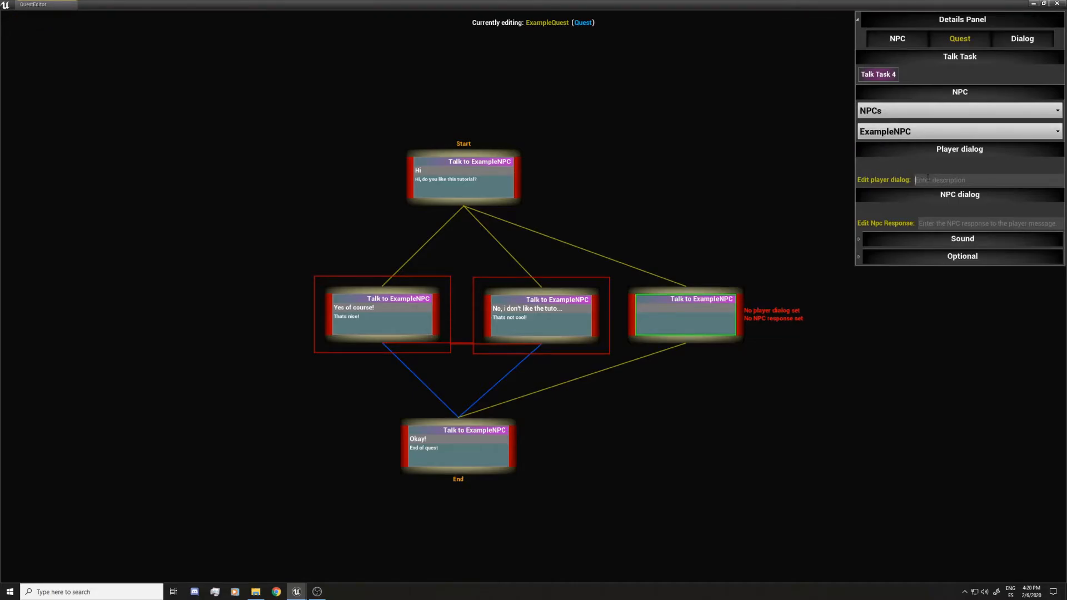
type("Its okay")
key("Return")
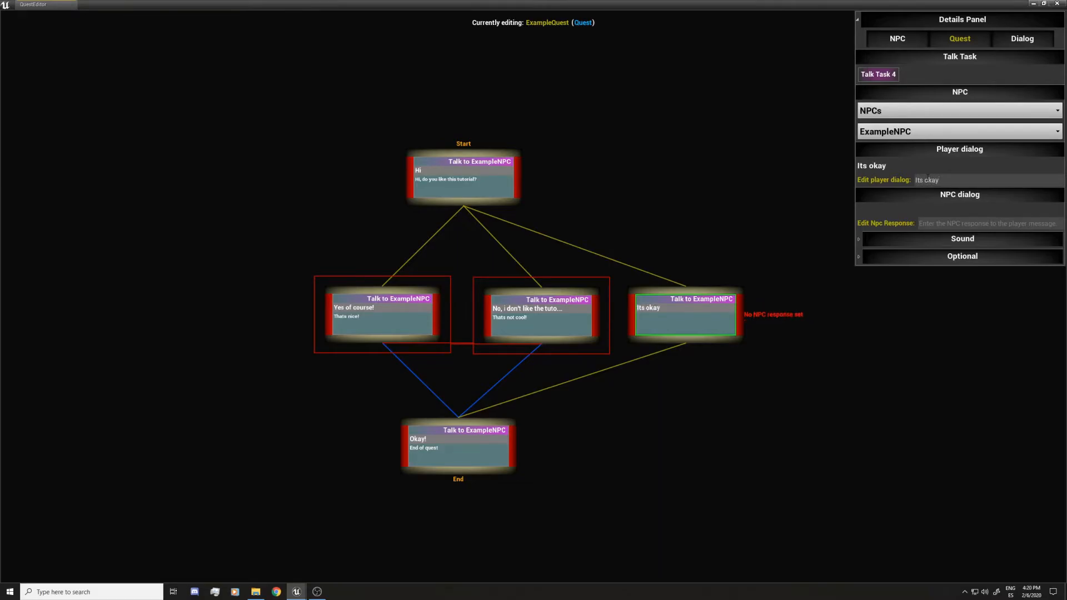
left_click(933, 222)
type("Mmm")
key("Return")
left_click(731, 239)
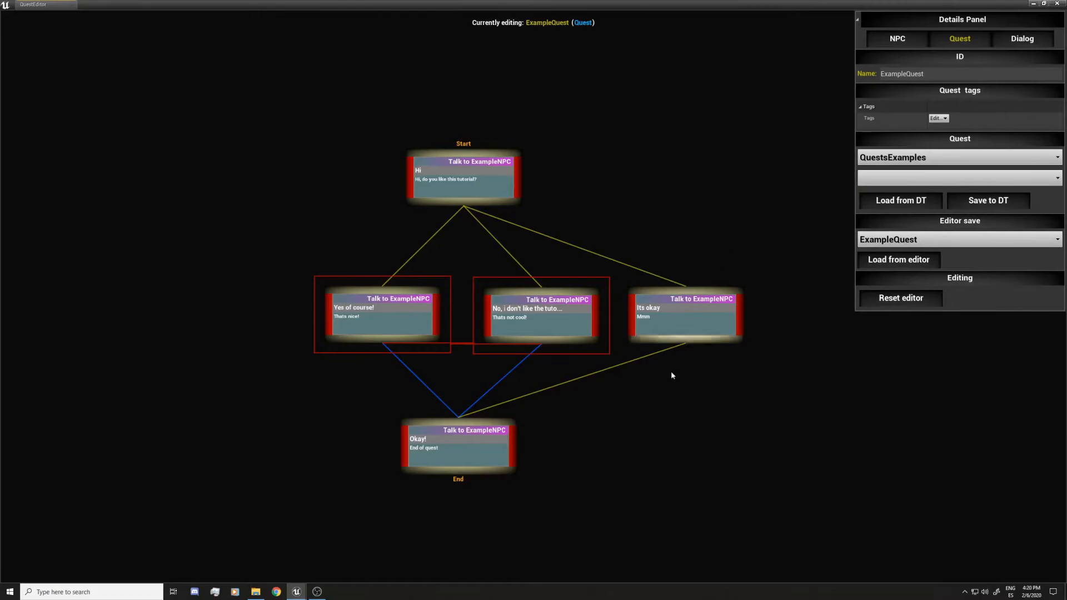
- Link the "Its okay" task through the side connectors with the other branch talk tasks
left_click(634, 315)
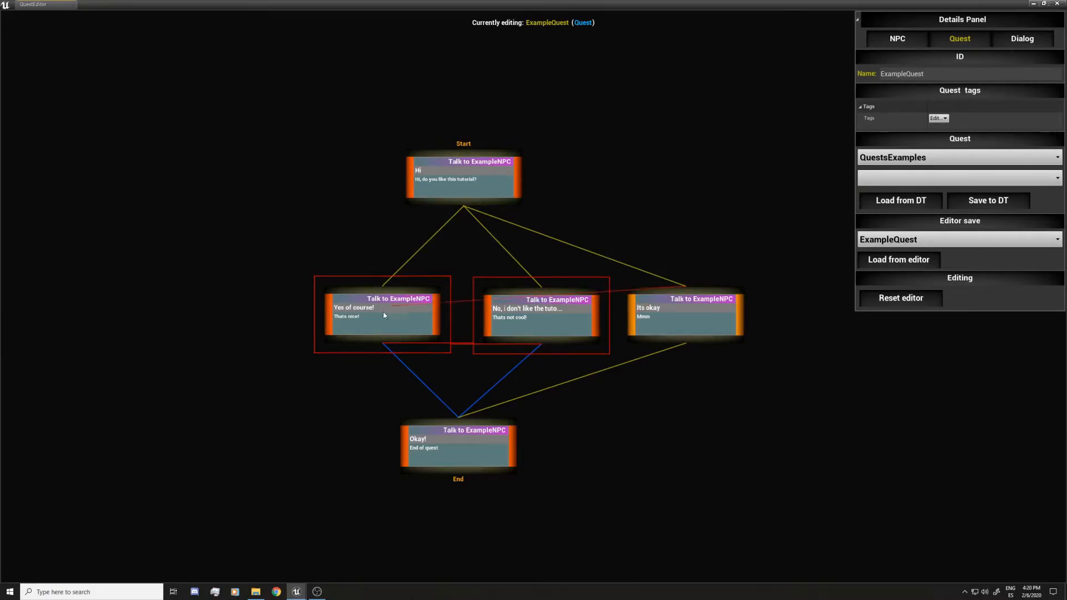
left_click(472, 317)
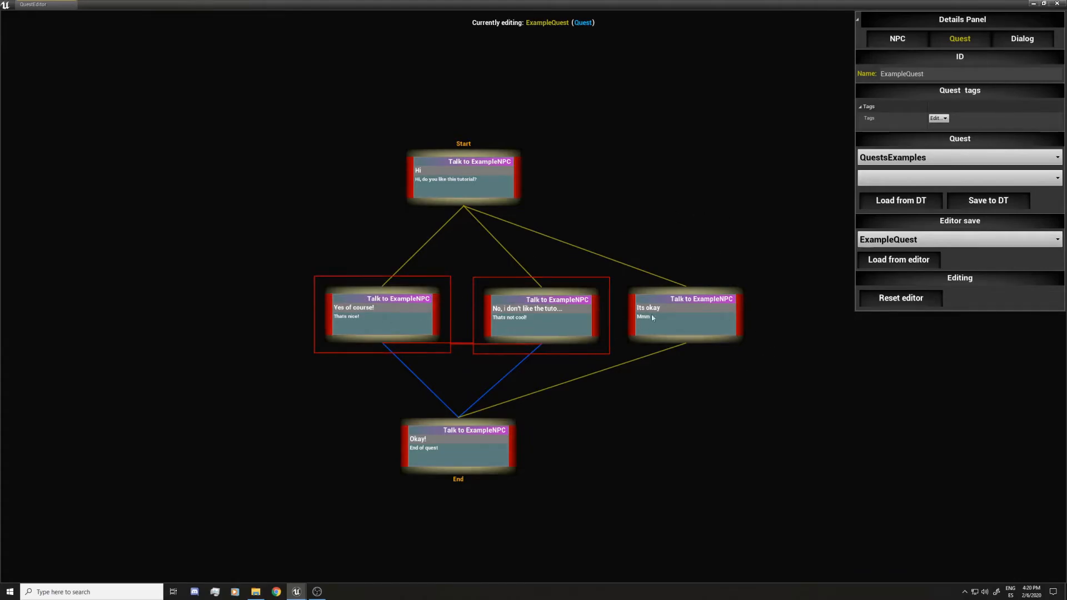
left_click_drag(275, 253, 804, 364)
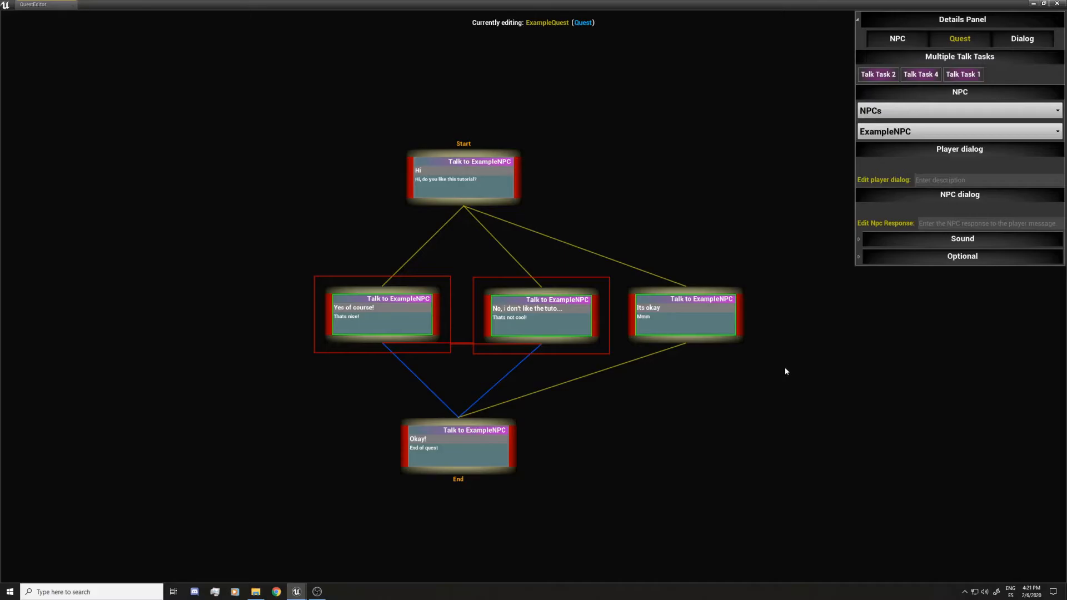
left_click(647, 394)
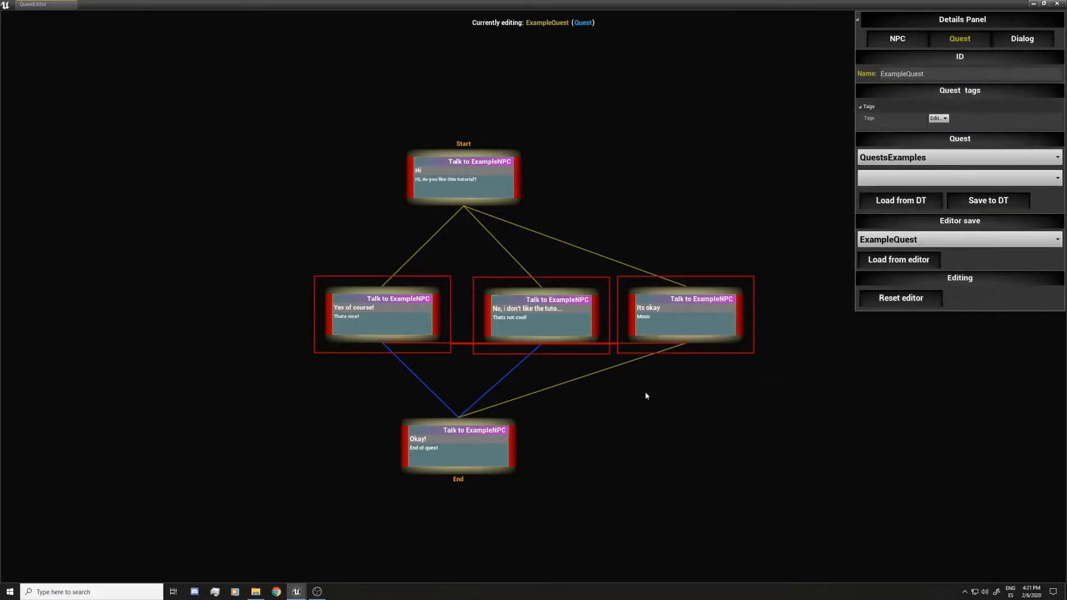
- Rearrange the quest graph, shifting the branch tasks apart and moving the final task under the middle branch and the first task above it
left_click_drag(556, 306, 605, 422)
left_click_drag(437, 460, 312, 515)
left_click_drag(380, 330, 369, 304)
left_click_drag(600, 431, 516, 322)
left_click_drag(388, 283, 374, 315)
left_click_drag(383, 500, 572, 482)
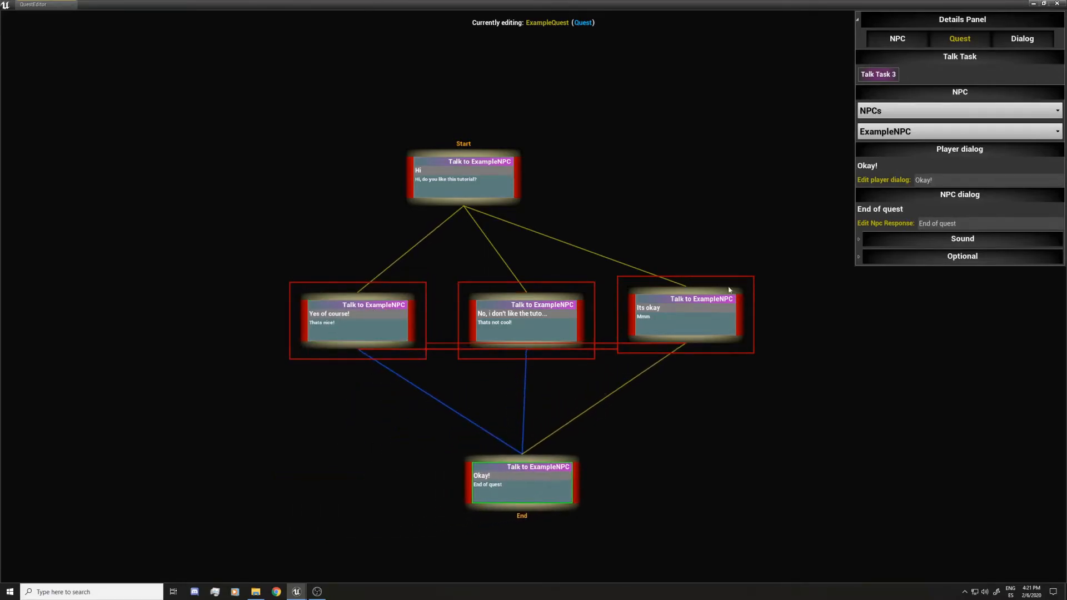
left_click_drag(473, 180, 501, 183)
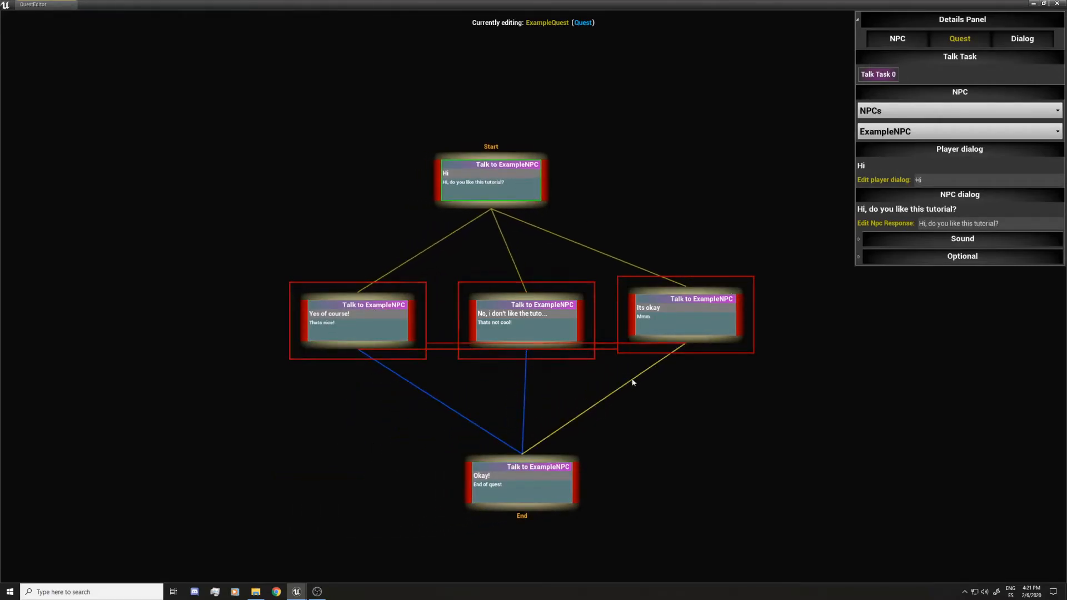
- Select all five talk tasks and align them automatically into evenly spaced rows
right_click_drag(581, 375, 531, 363)
scroll(421, 361, "down", 2)
left_click_drag(198, 93, 847, 540)
key("q")
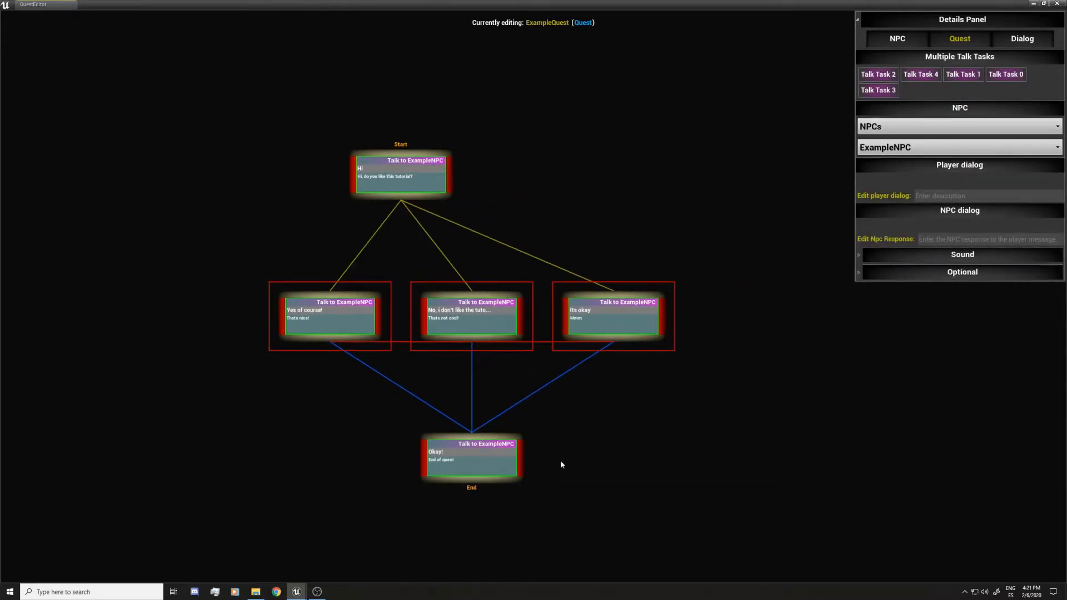
- Move the first "Hi" task so it sits centred above the middle branch task
left_click(574, 455)
left_click_drag(397, 181, 465, 189)
left_click_drag(190, 138, 697, 494)
left_click(694, 487)
- Add a task beside the "Its okay" task and make it a Task_Time Timer of 20 minutes
right_click_drag(577, 464, 450, 446)
double_click(595, 325)
left_click_drag(592, 325, 605, 318)
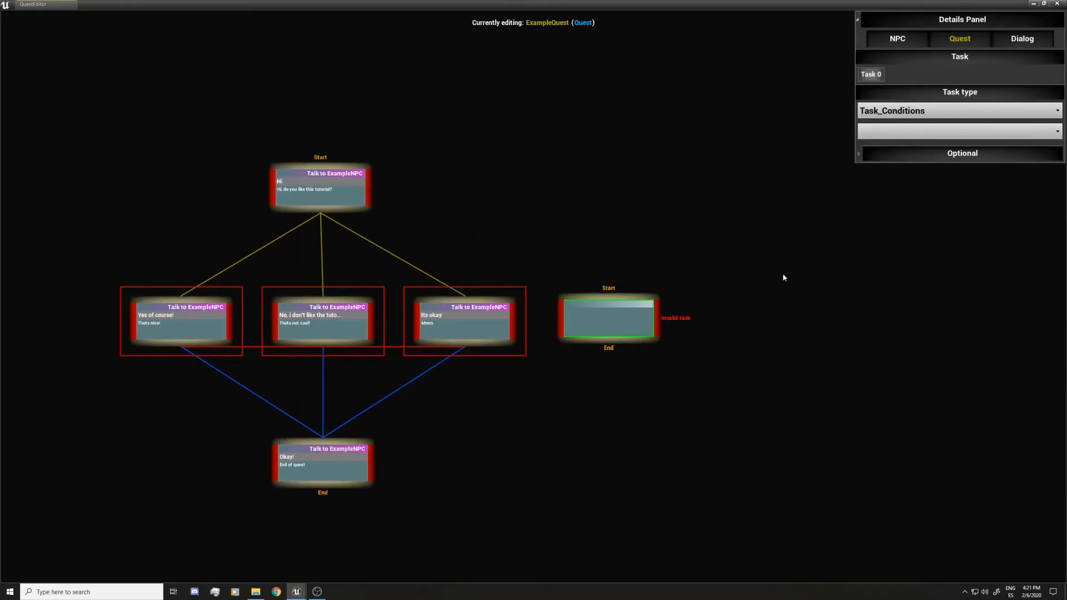
left_click(896, 114)
left_click(889, 132)
left_click(889, 132)
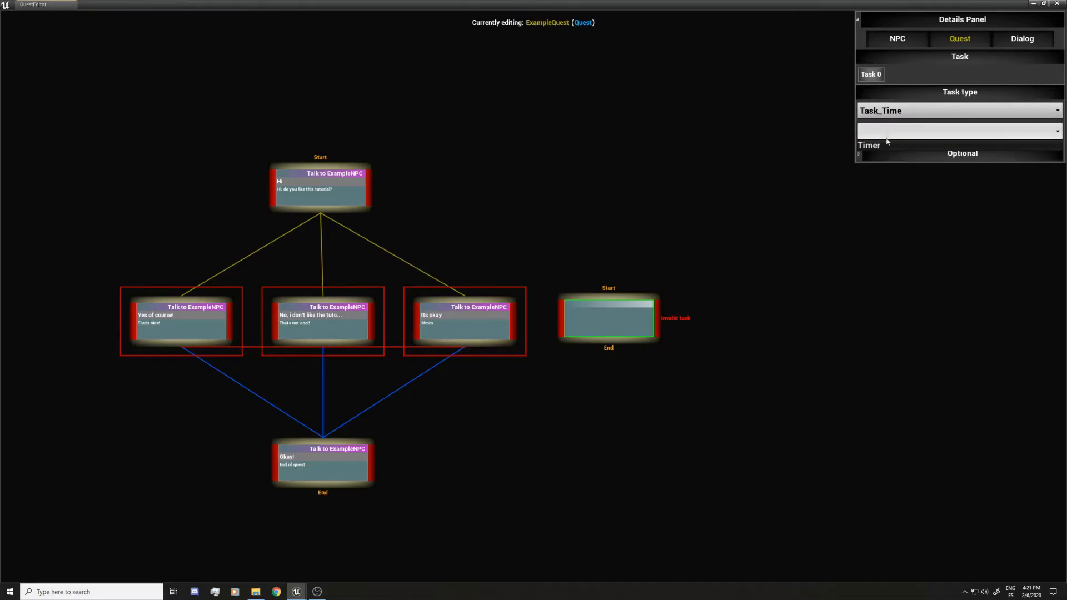
left_click(887, 144)
left_click(987, 163)
type("20")
key("Return")
- Connect the timer task's start to the end of the "Hi" task and its end to the final task
left_click_drag(579, 303, 354, 211)
left_click_drag(572, 343, 336, 440)
left_click(381, 440)
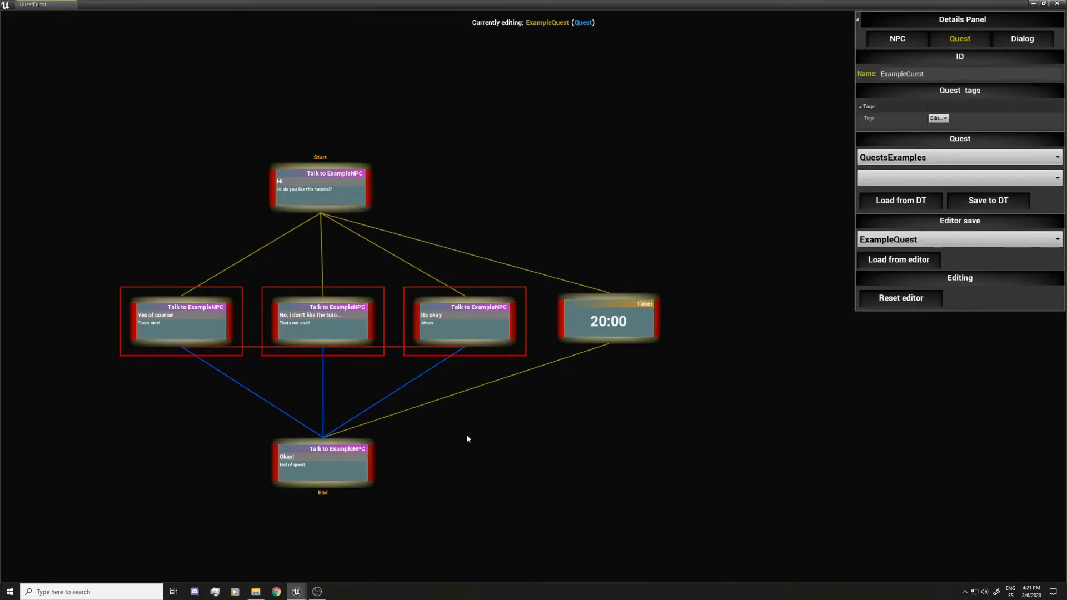
- Link the side of the timer task to the facing side of the "Its okay" task
left_click(610, 313)
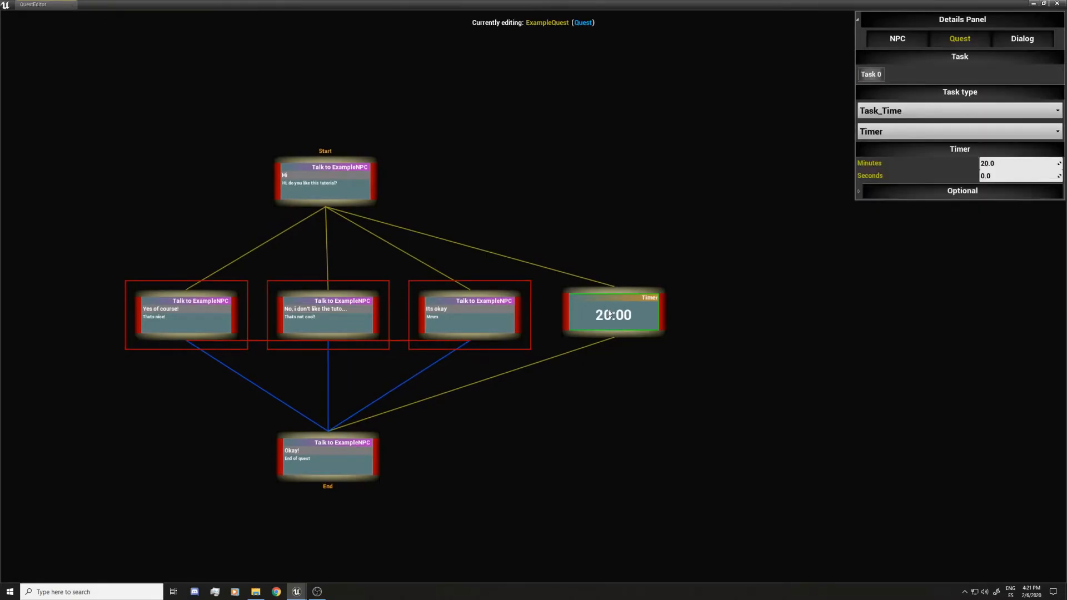
left_click_drag(610, 313, 611, 316)
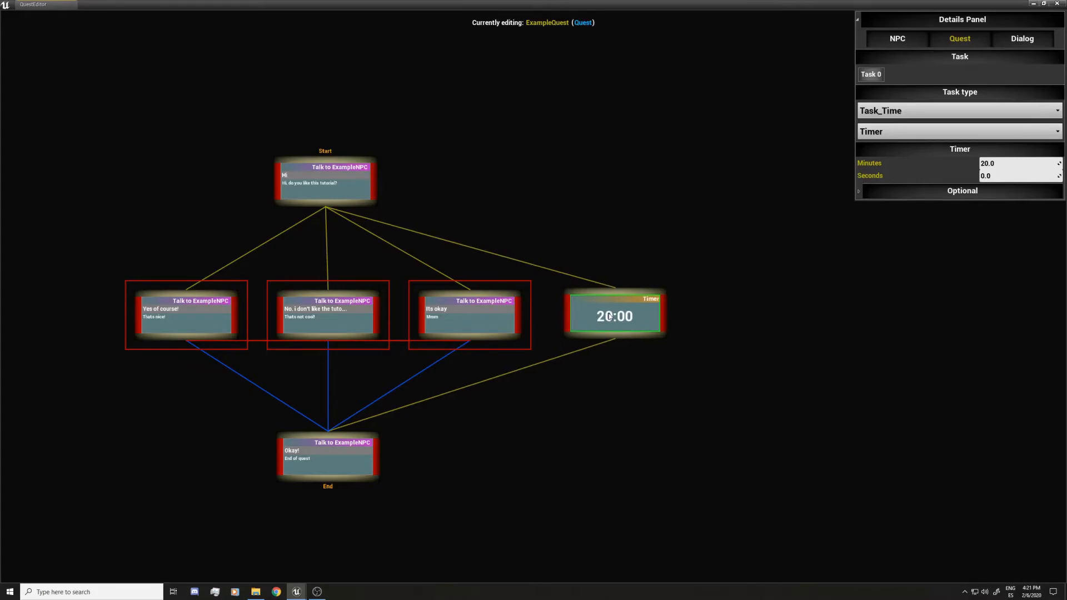
left_click(595, 396)
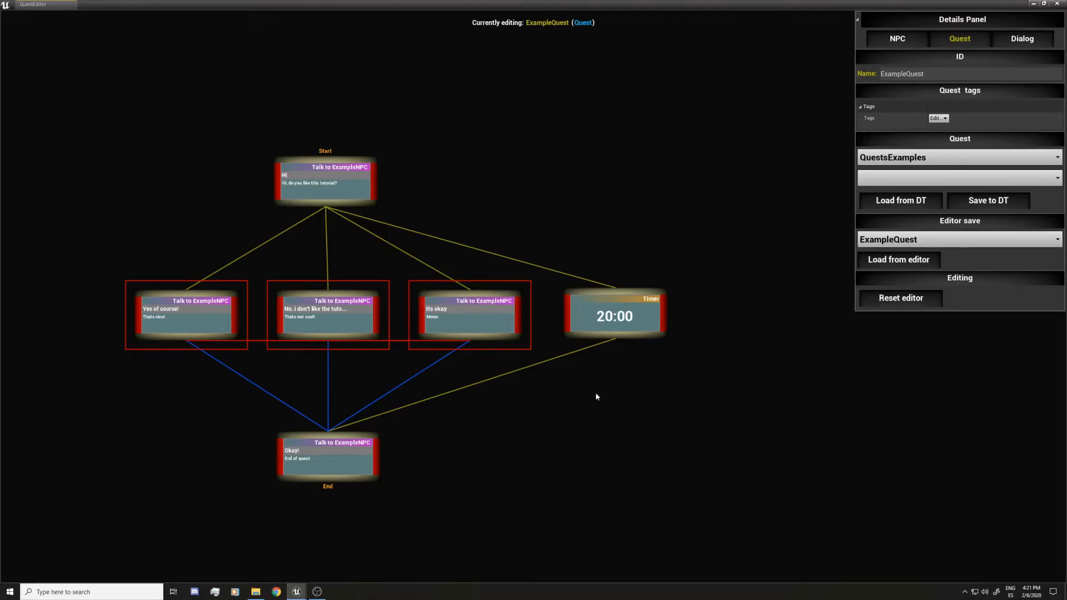
left_click_drag(564, 311, 512, 331)
left_click(616, 316)
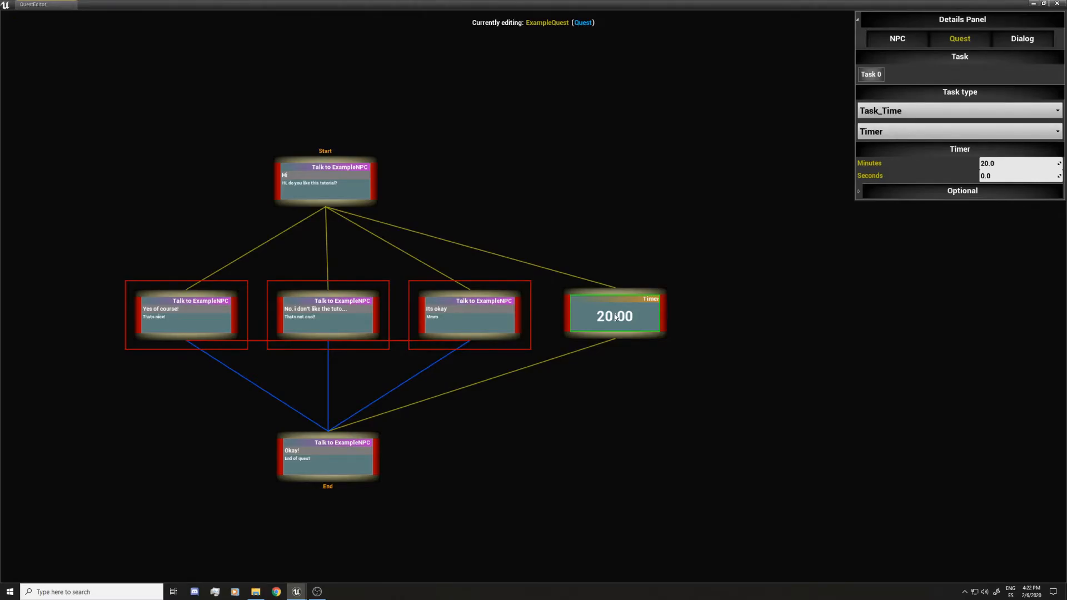
left_click_drag(567, 322, 520, 320)
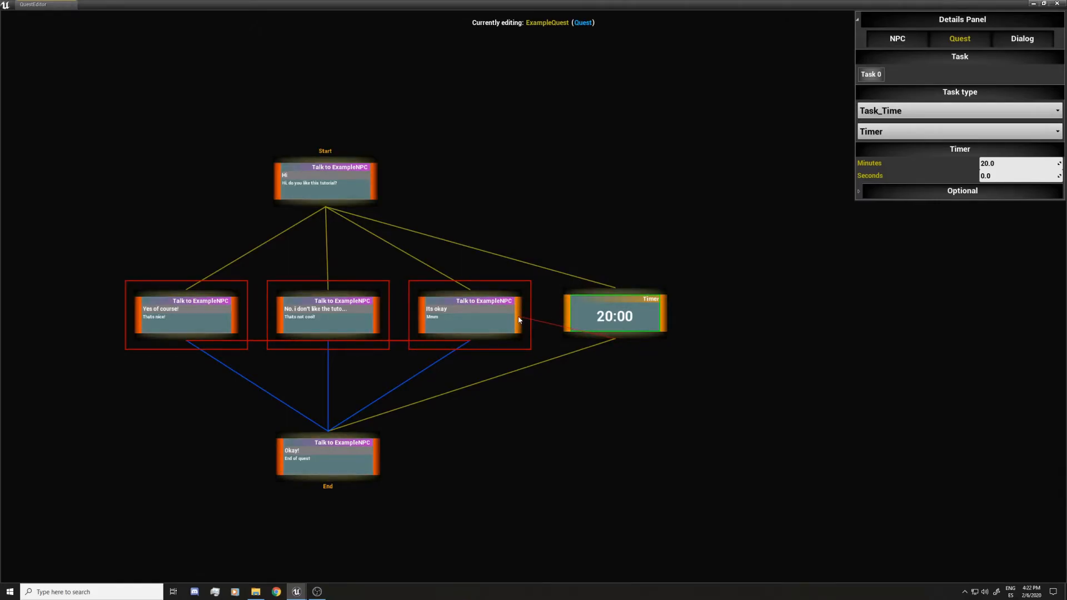
left_click_drag(519, 320, 519, 320)
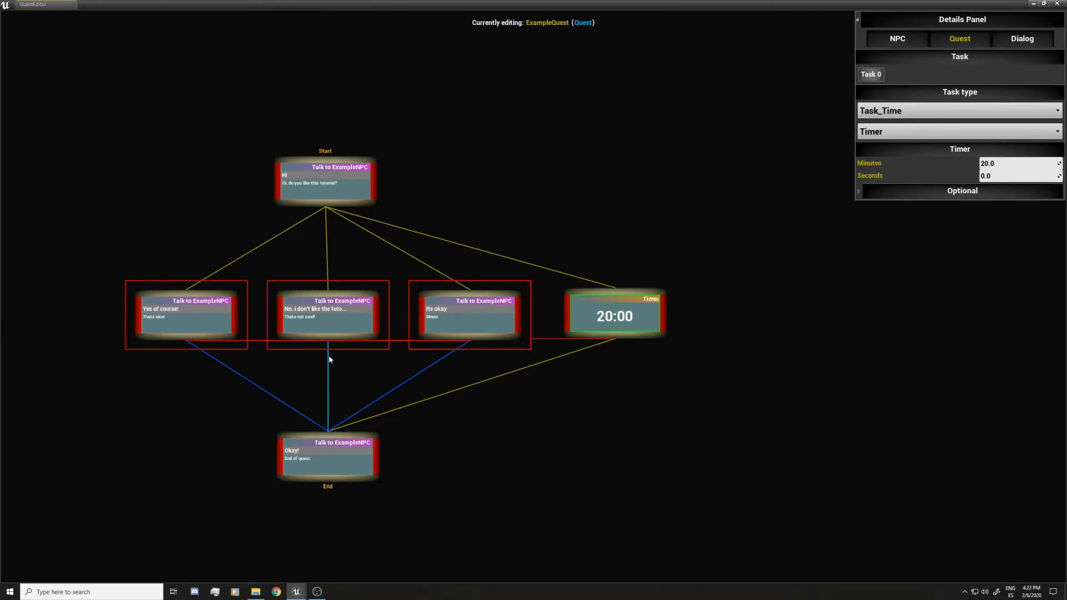
- Remove the link between the timer task's end and the final "Okay!" task
left_click(356, 368)
left_click_drag(222, 402, 276, 485)
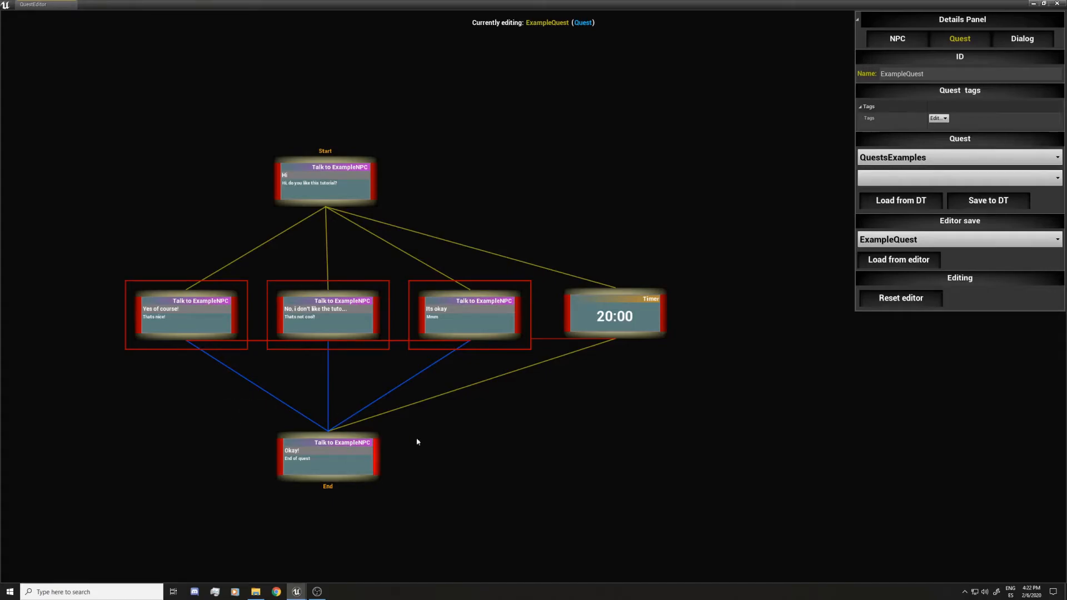
right_click(500, 373)
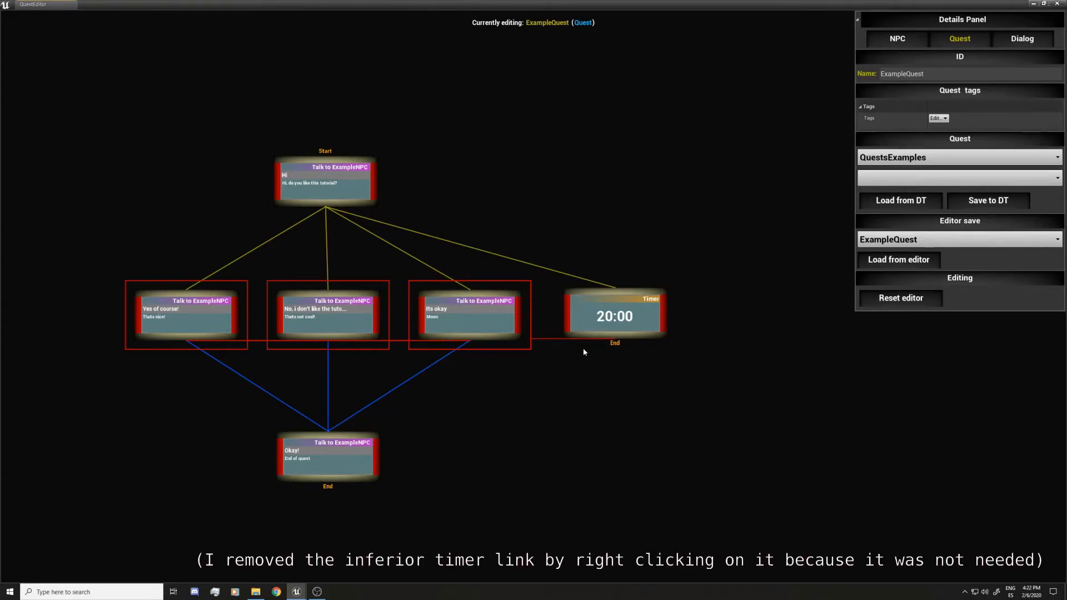
right_click_drag(546, 366, 551, 371)
- Select the three branch talk tasks and the timer task, and side-link them all with one another at once
left_click_drag(717, 253, 260, 271)
left_click(105, 381)
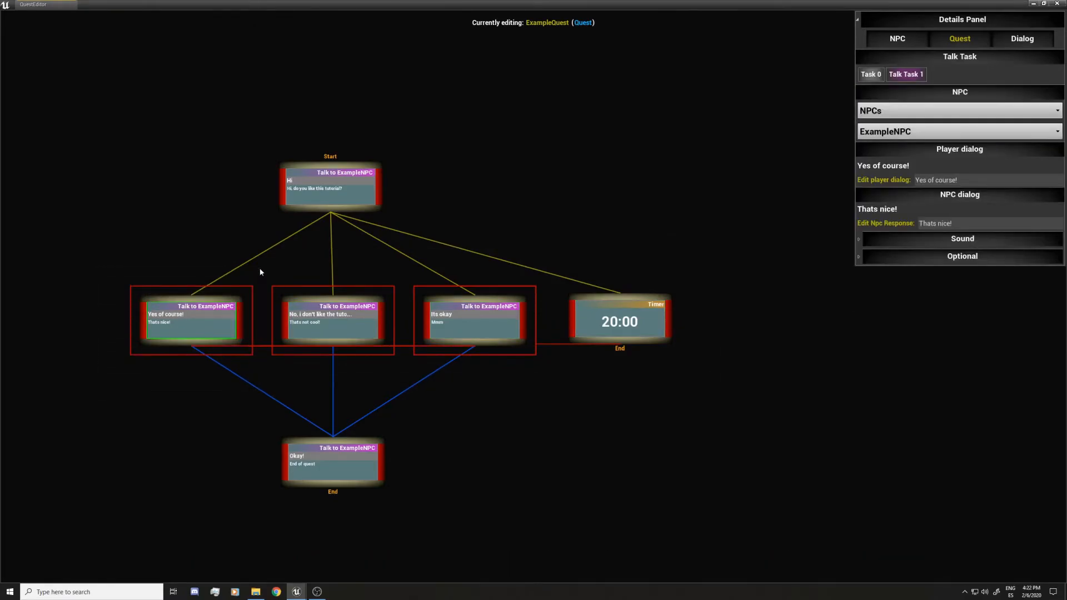
left_click(640, 317)
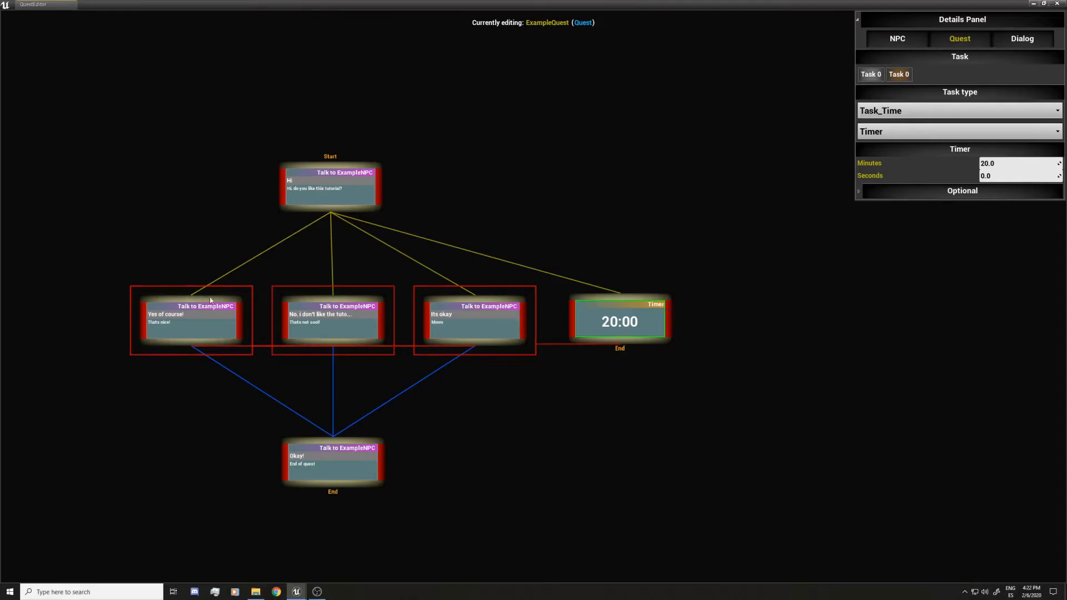
left_click_drag(63, 254, 760, 374)
key("e")
left_click(582, 417)
left_click(605, 326)
left_click(512, 416)
right_click_drag(505, 437, 479, 428)
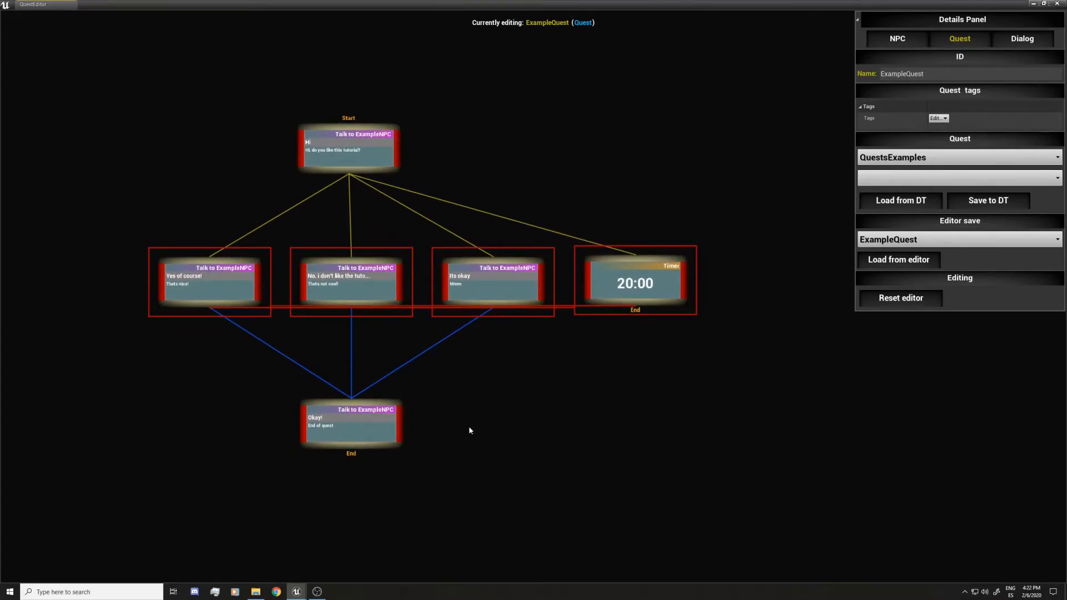
left_click(636, 291)
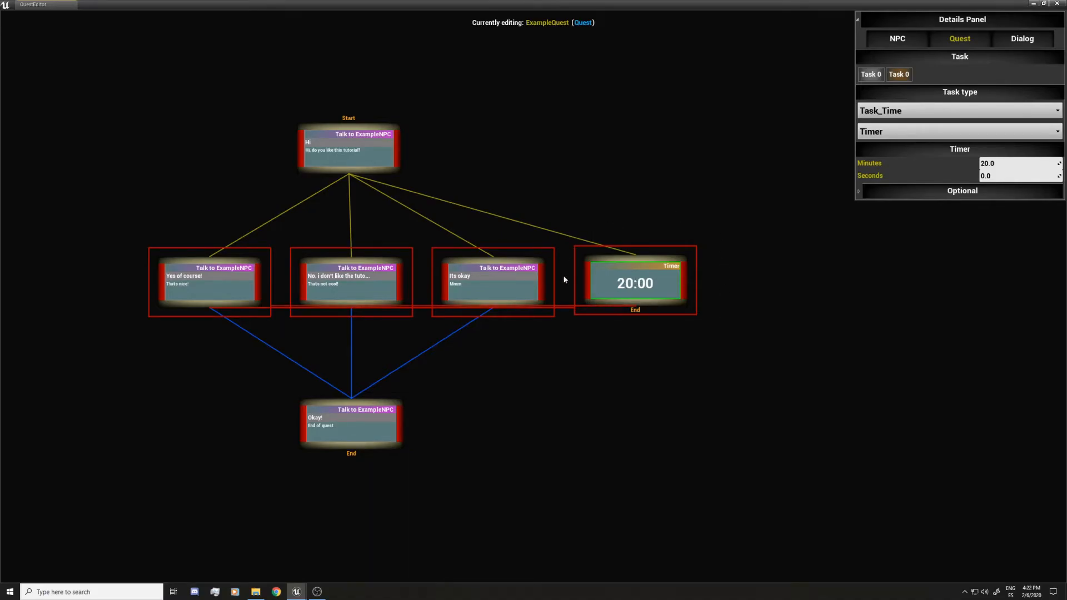
left_click(552, 373)
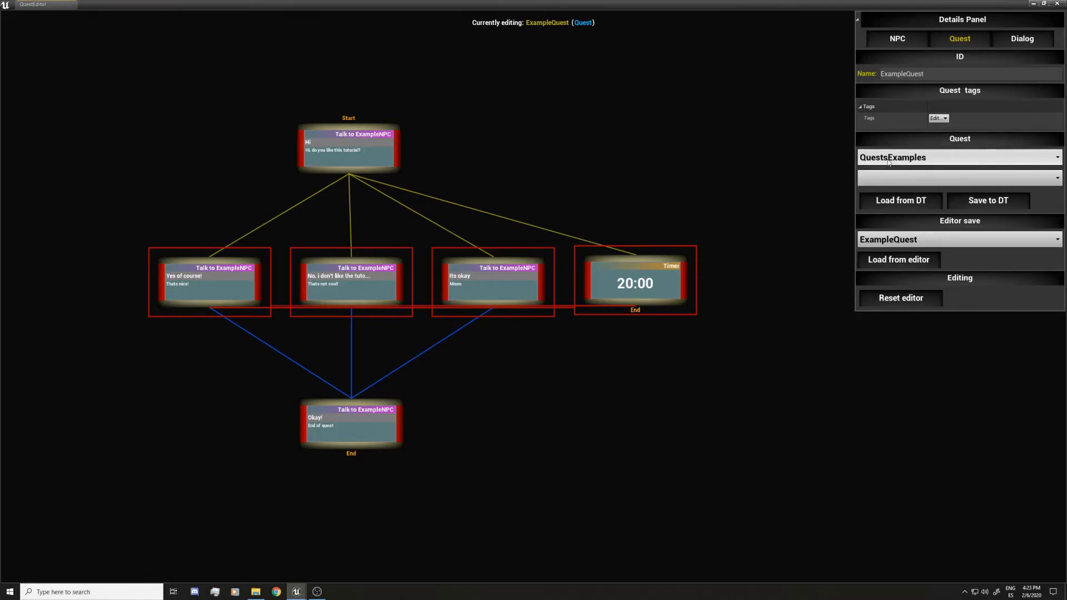
- Save ExampleQuest to the Quests data table
left_click(905, 160)
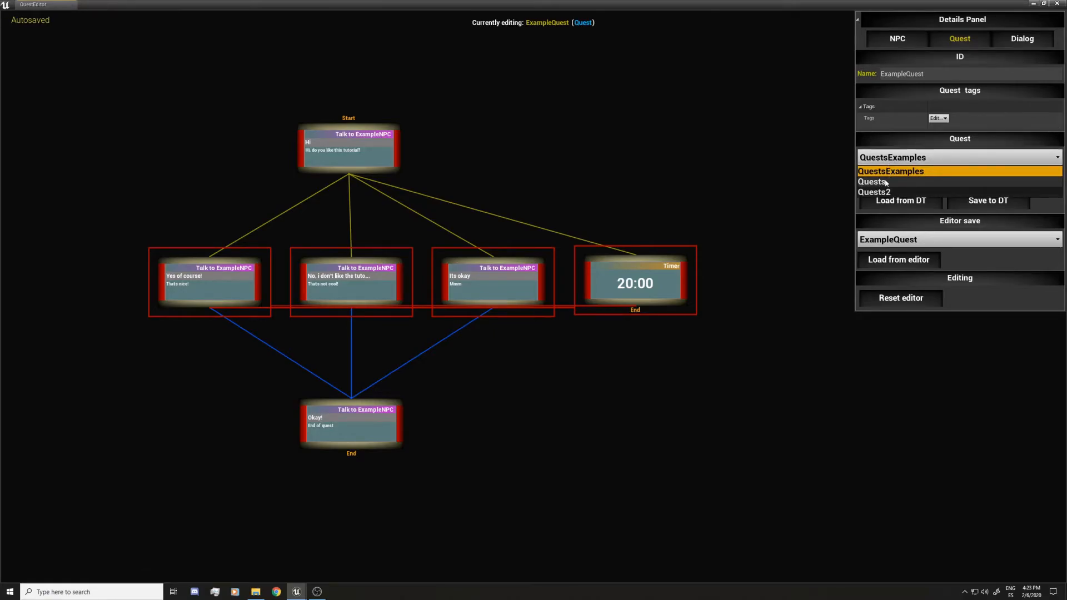
left_click(872, 182)
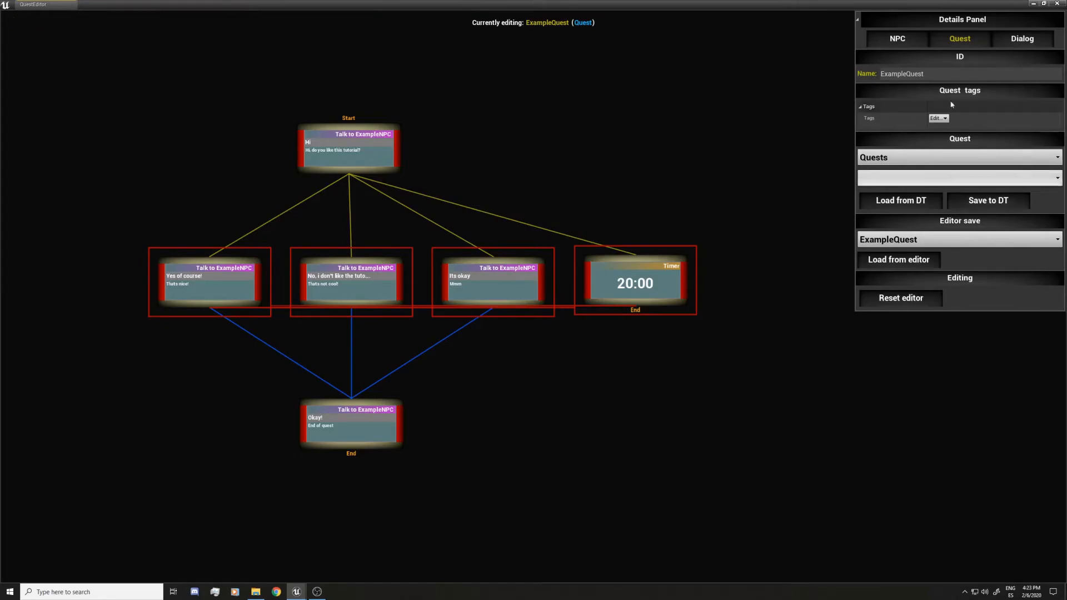
left_click(978, 200)
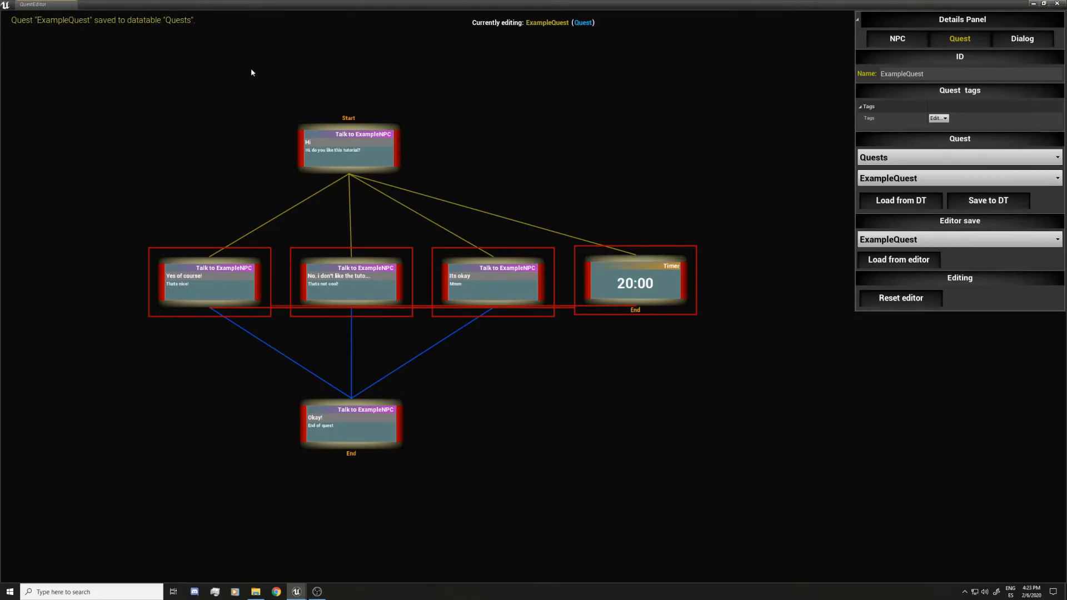
- Switch to dialog editing, add two talk tasks one above the other, and connect the first one's end to the second one's start
left_click(1007, 39)
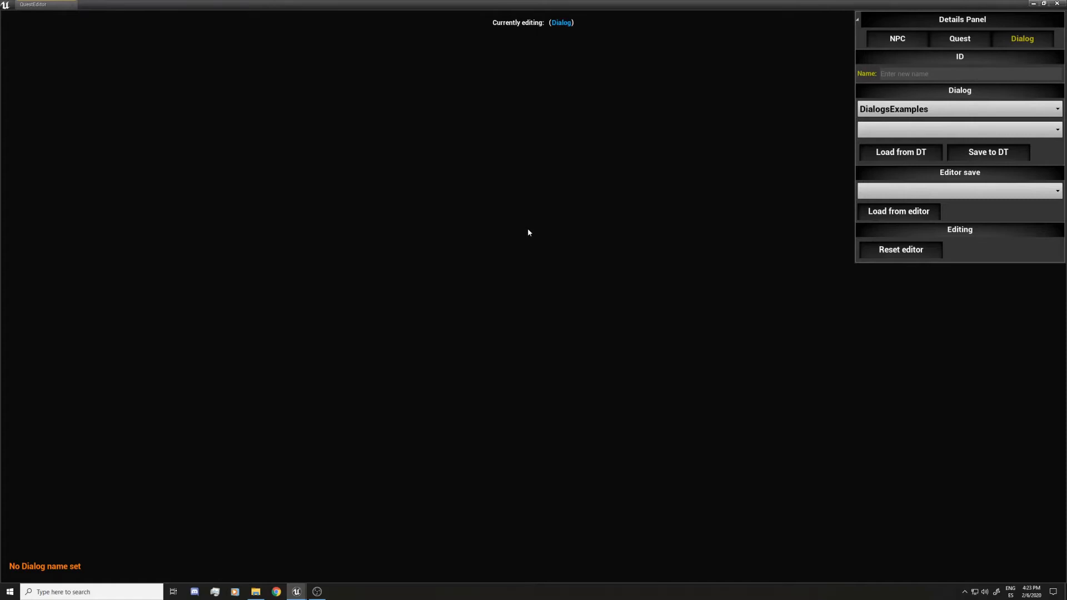
left_click(489, 188)
left_click(476, 315)
left_click_drag(476, 315, 499, 294)
left_click_drag(489, 213, 478, 266)
- Set the first task's player dialog to "This is a dialog." and its NPC response to "lets say something here"
left_click(489, 185)
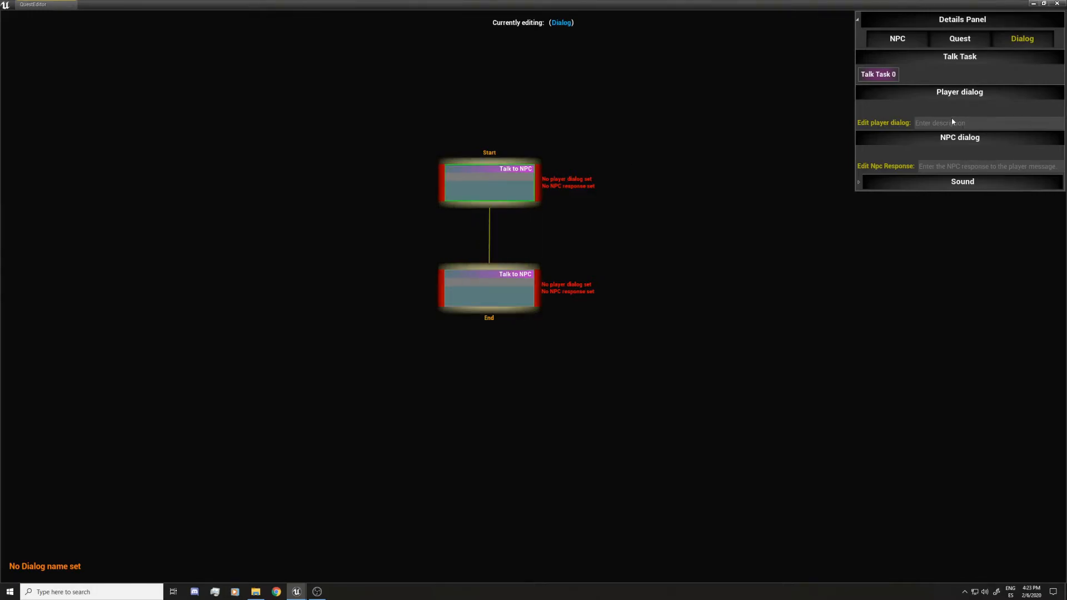
type("This is a dialog")
key("Return")
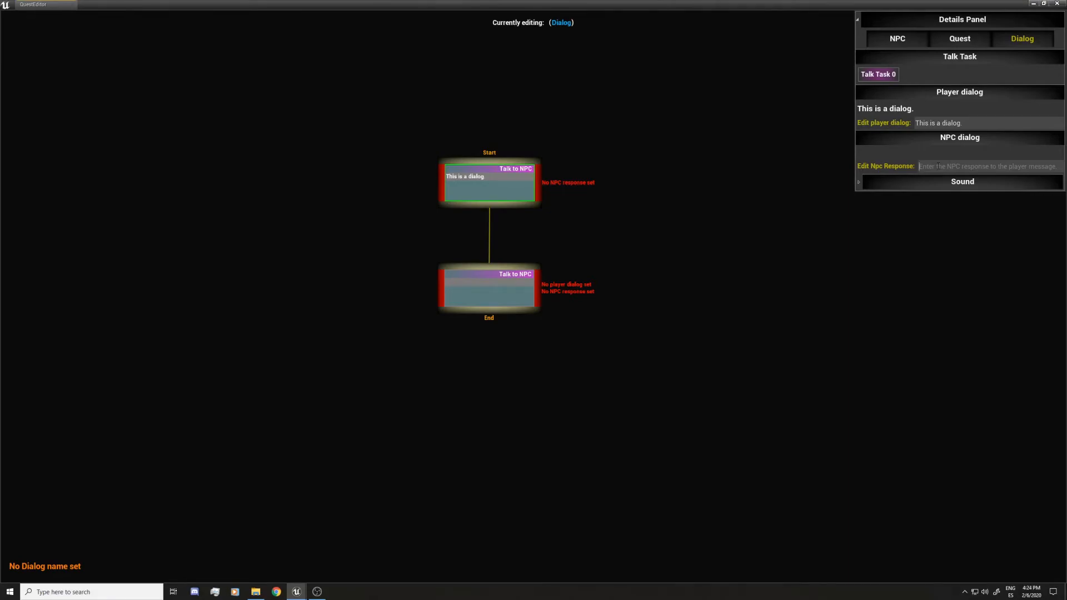
type("lets say somet")
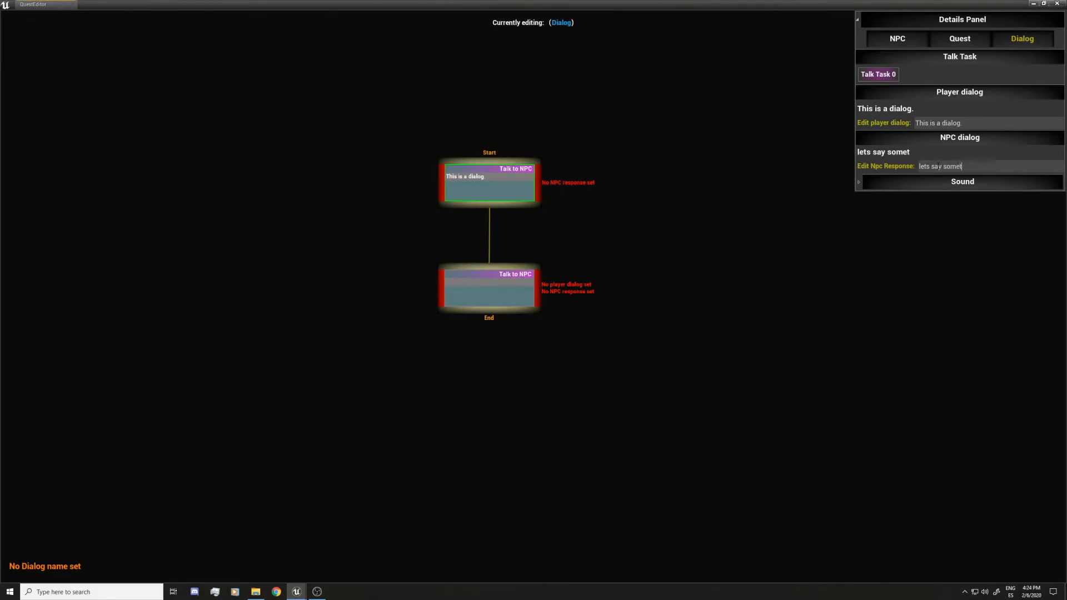
type("hing here")
key("Return")
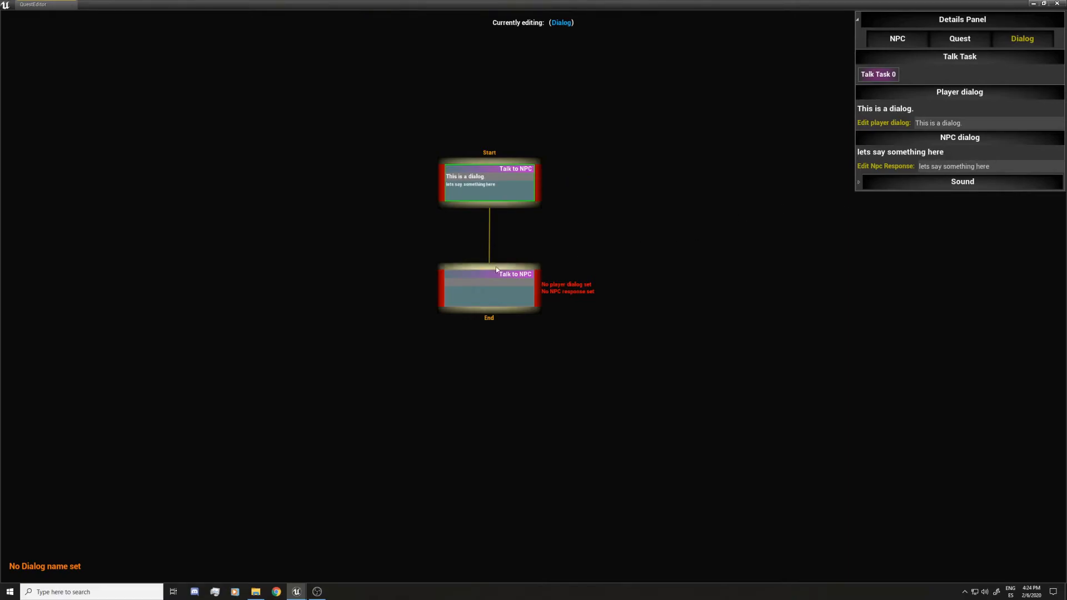
- Set the second task's player dialog to "Good!" and its NPC response to "Dialog end"
left_click(927, 122)
type("Good!")
key("Return")
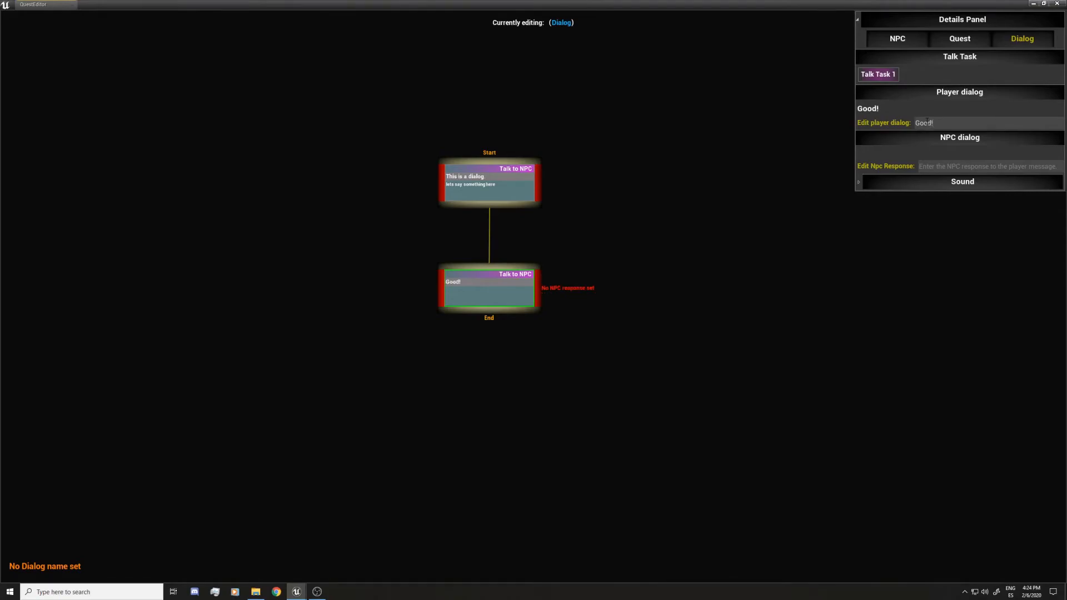
left_click(938, 166)
type("Dialog end")
key("Return")
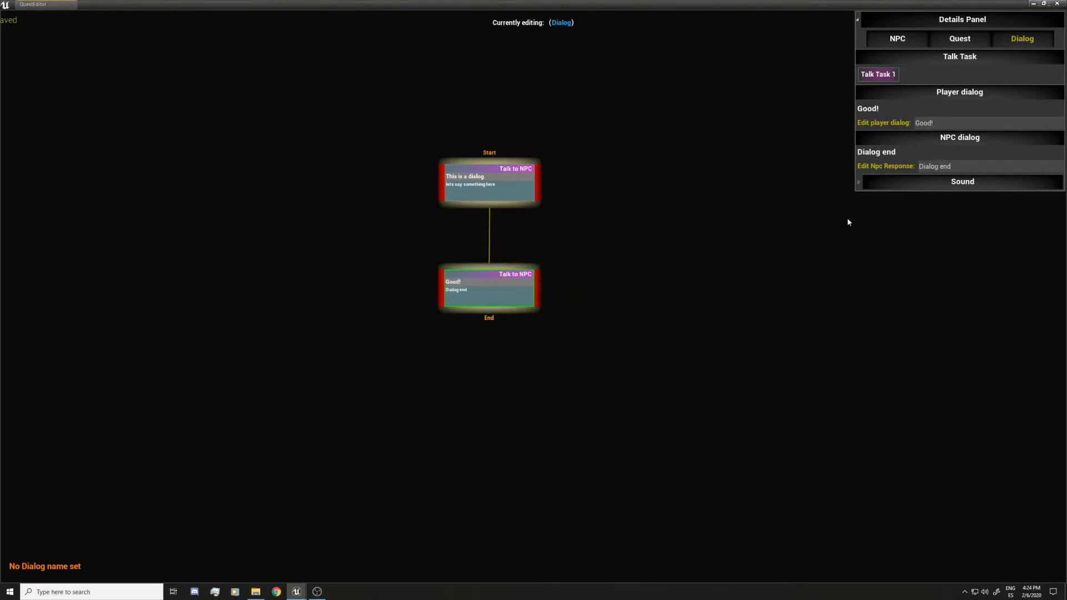
left_click(749, 250)
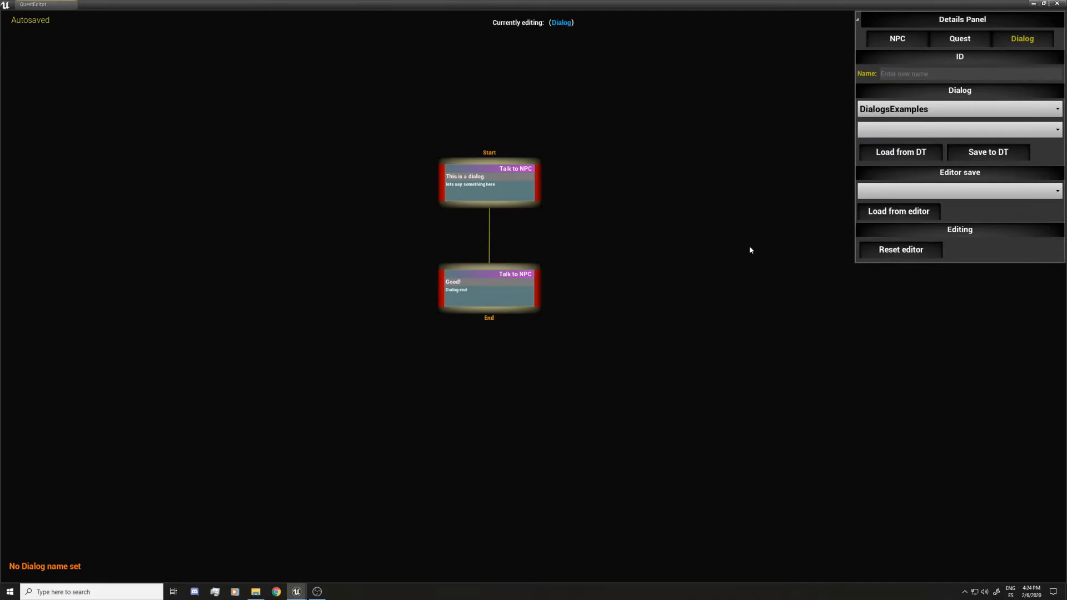
- Name the dialog ExampleDialog and save it to the Dialogs data table
left_click(893, 110)
left_click(884, 134)
type("ExampleDialog")
key("Return")
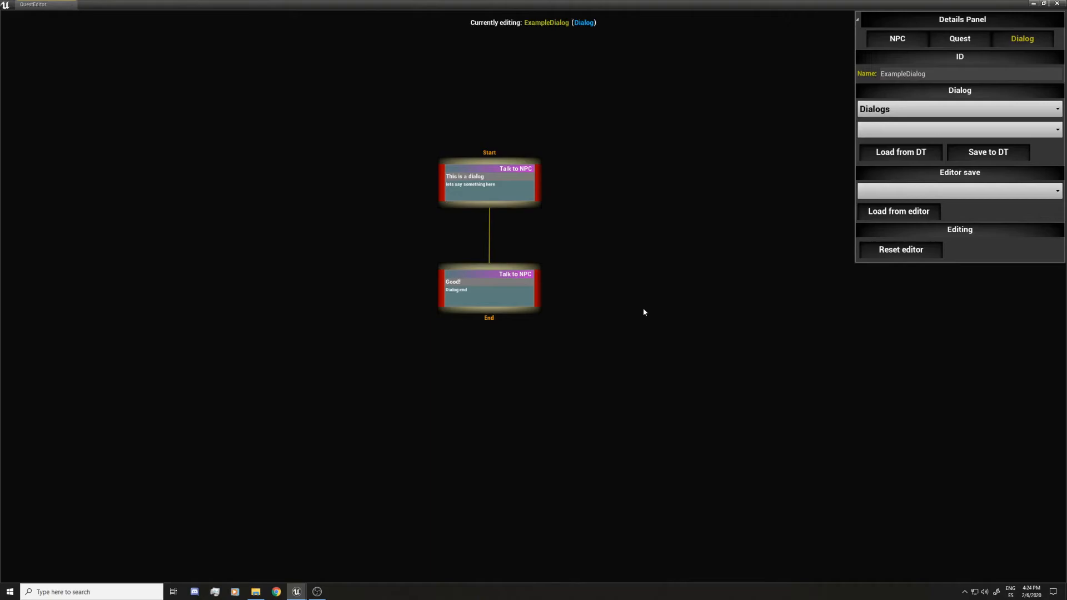
left_click(969, 154)
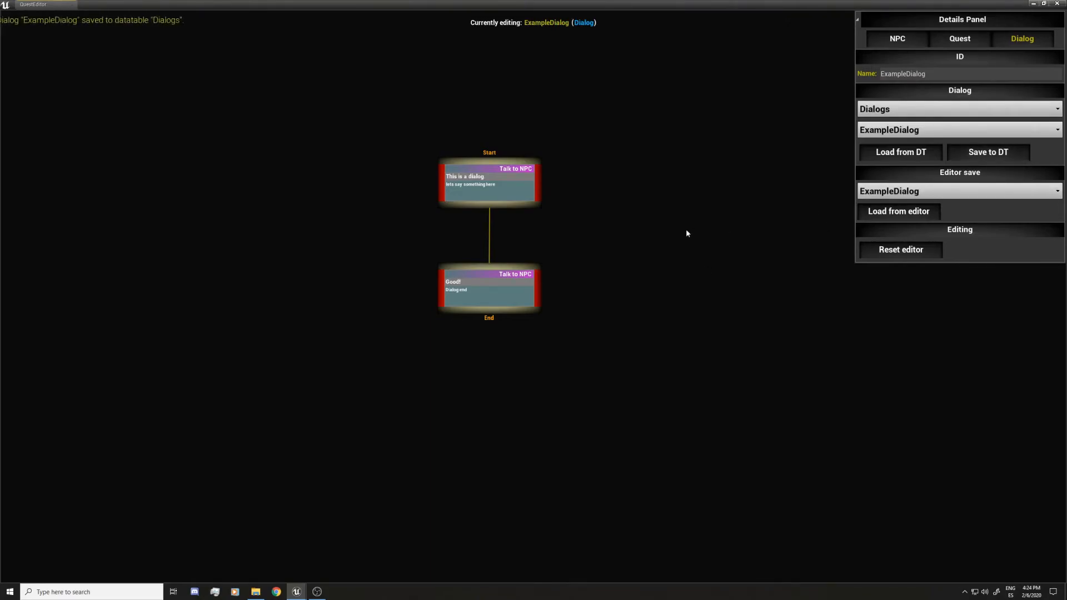
- Switch to NPC editing and assign ExampleDialog from the Dialogs data table to ExampleNPC
left_click(896, 44)
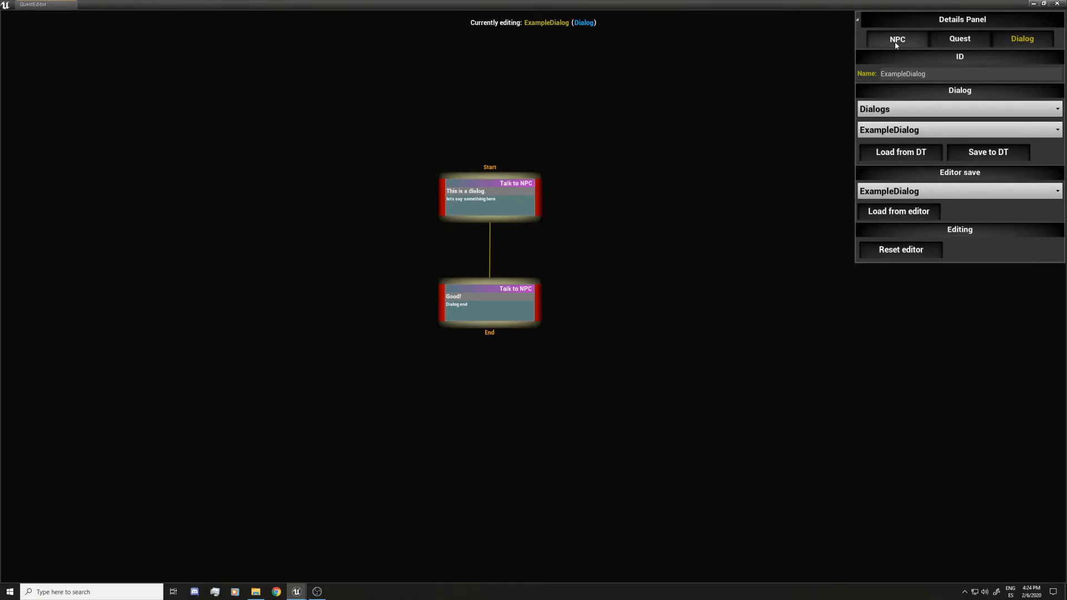
left_click(896, 41)
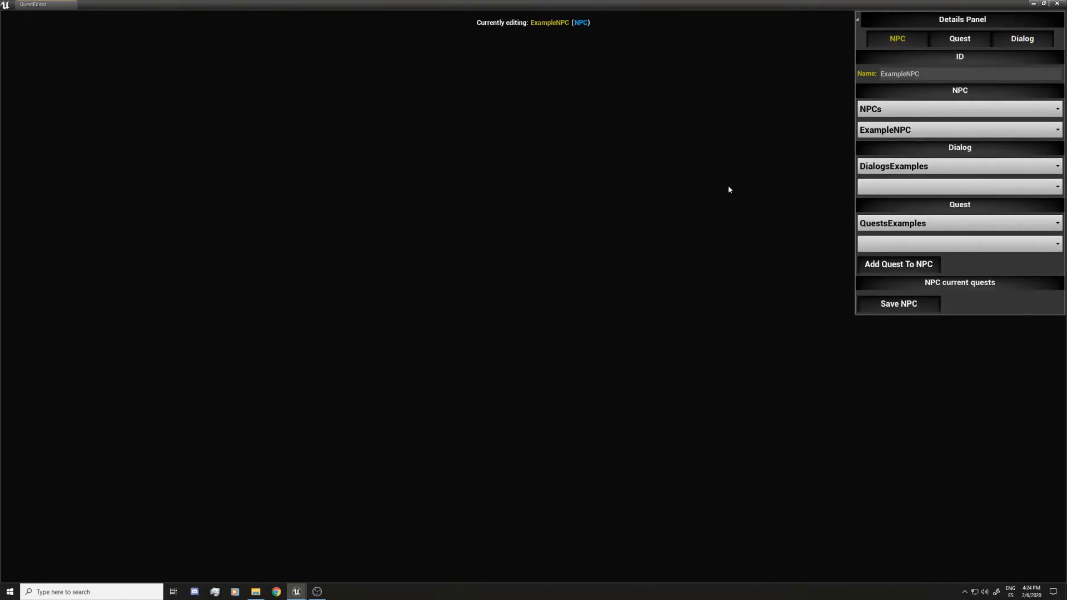
left_click(872, 168)
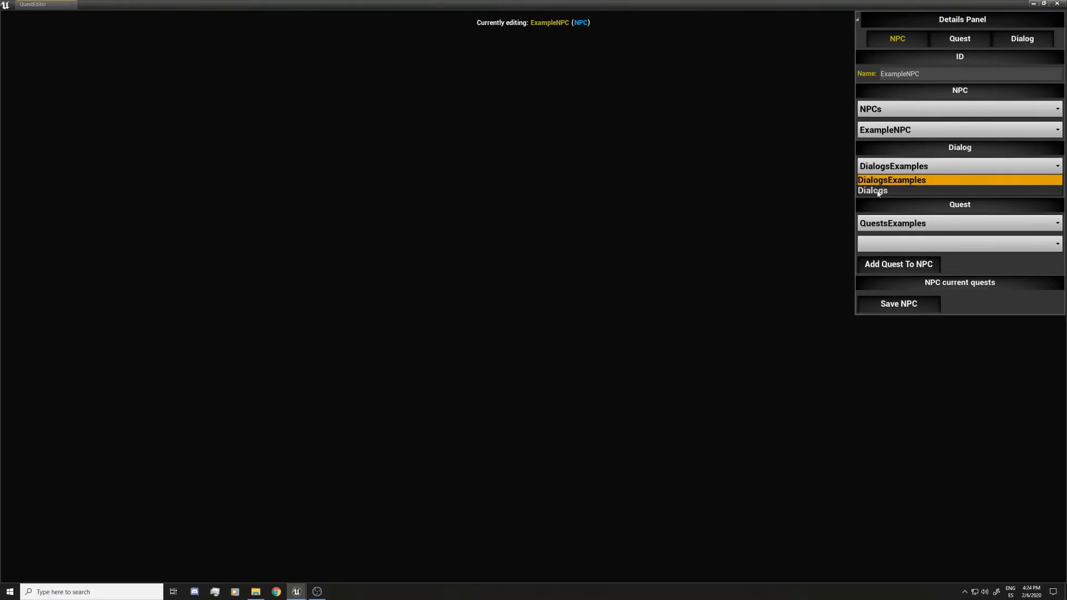
left_click(875, 191)
left_click(879, 192)
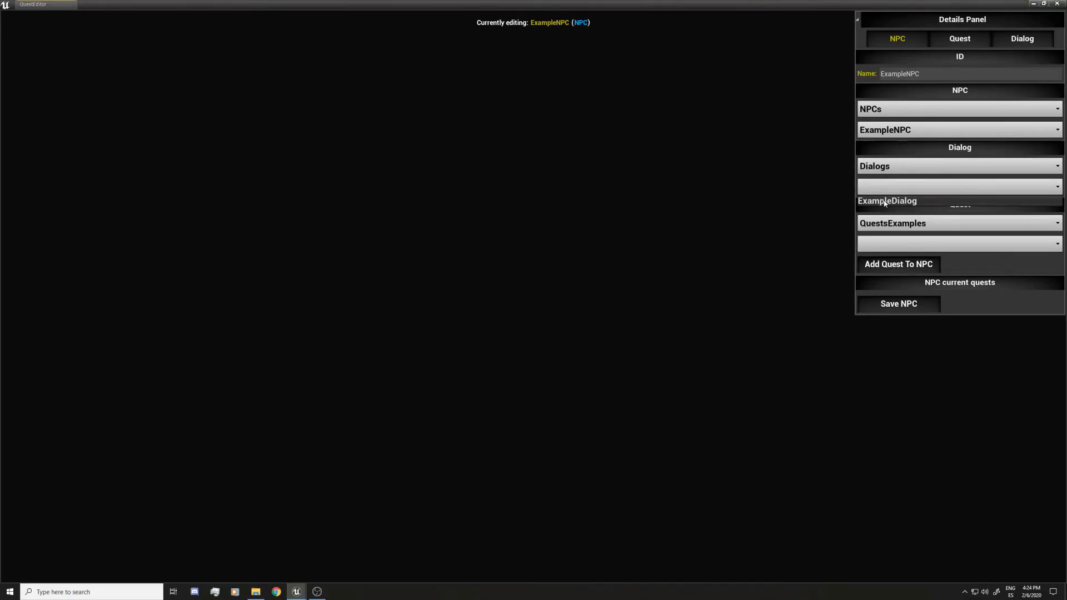
left_click(885, 202)
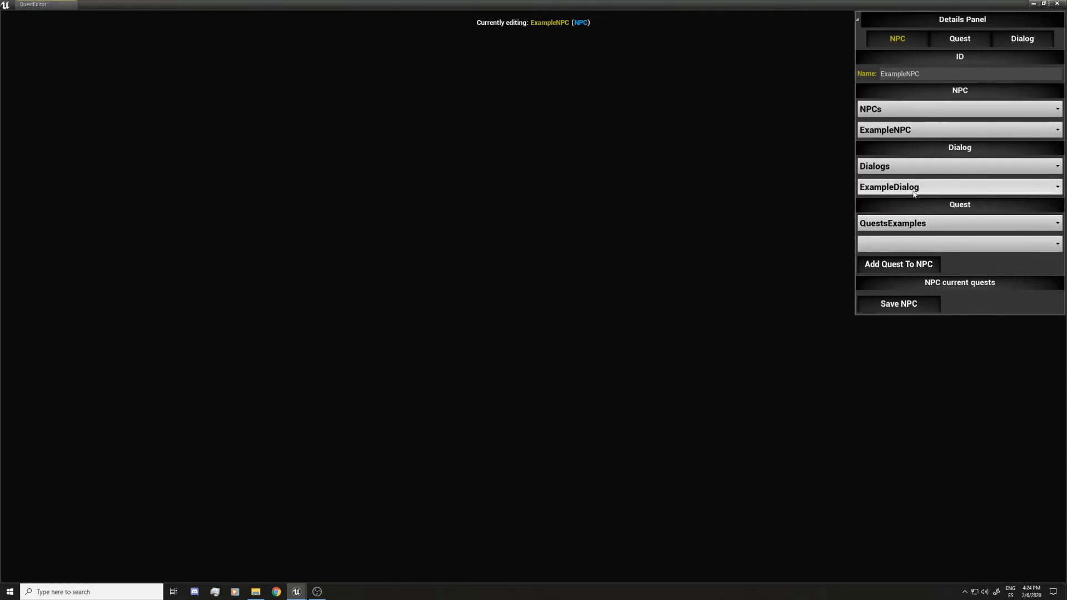
- Add ExampleQuest from the Quests data table to ExampleNPC and save the NPC
left_click(899, 227)
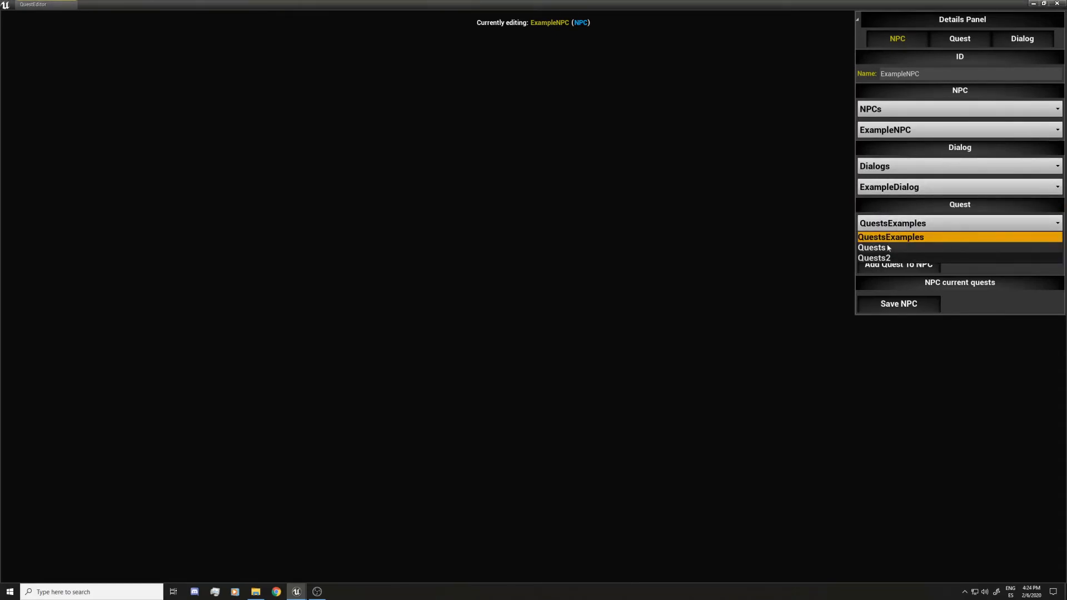
left_click(887, 248)
left_click(889, 245)
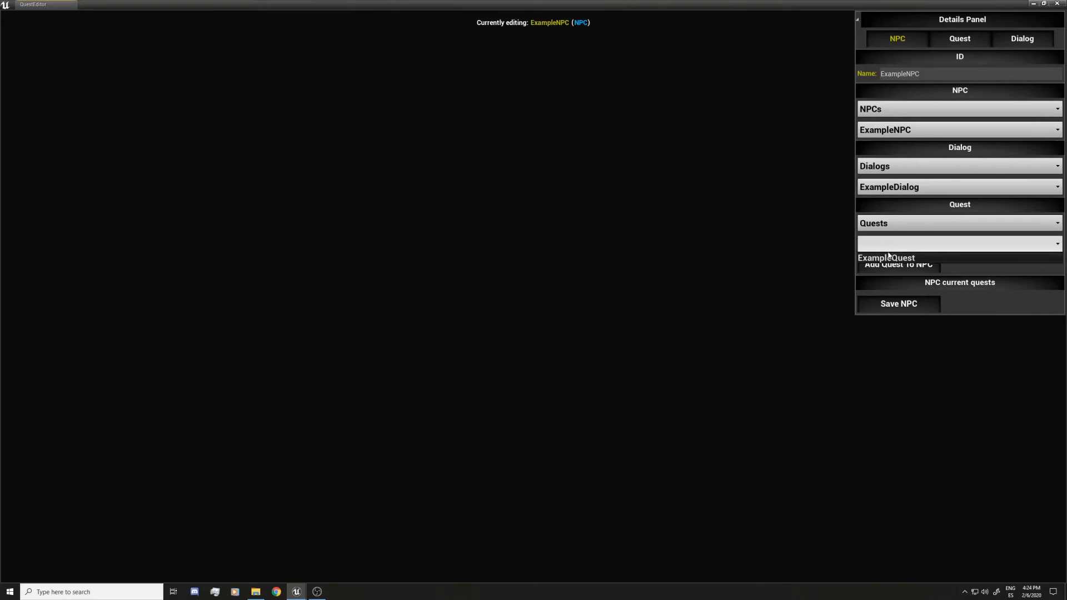
left_click(887, 258)
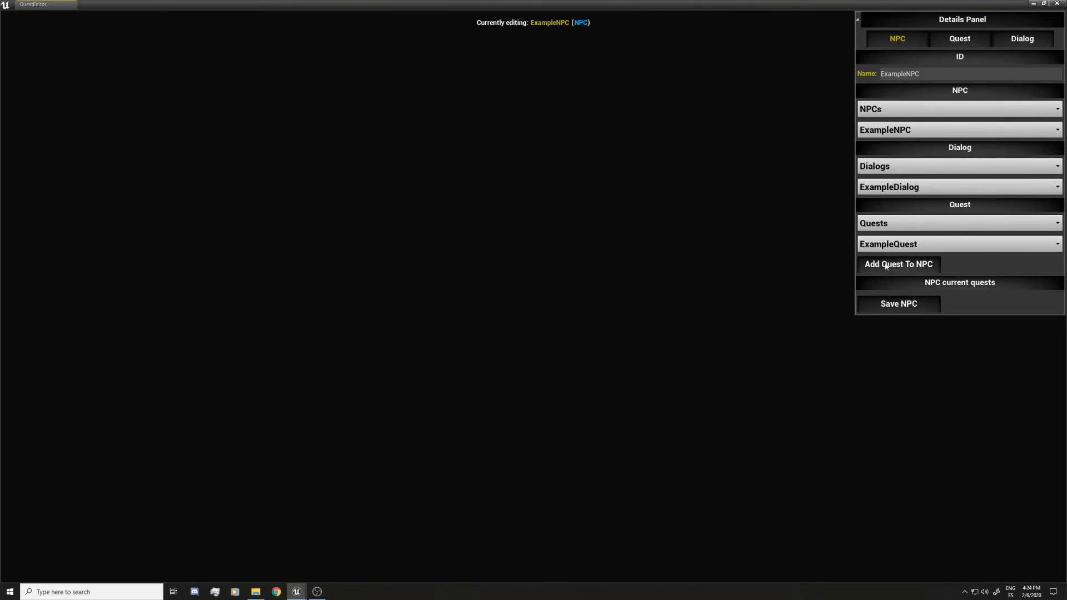
left_click(884, 267)
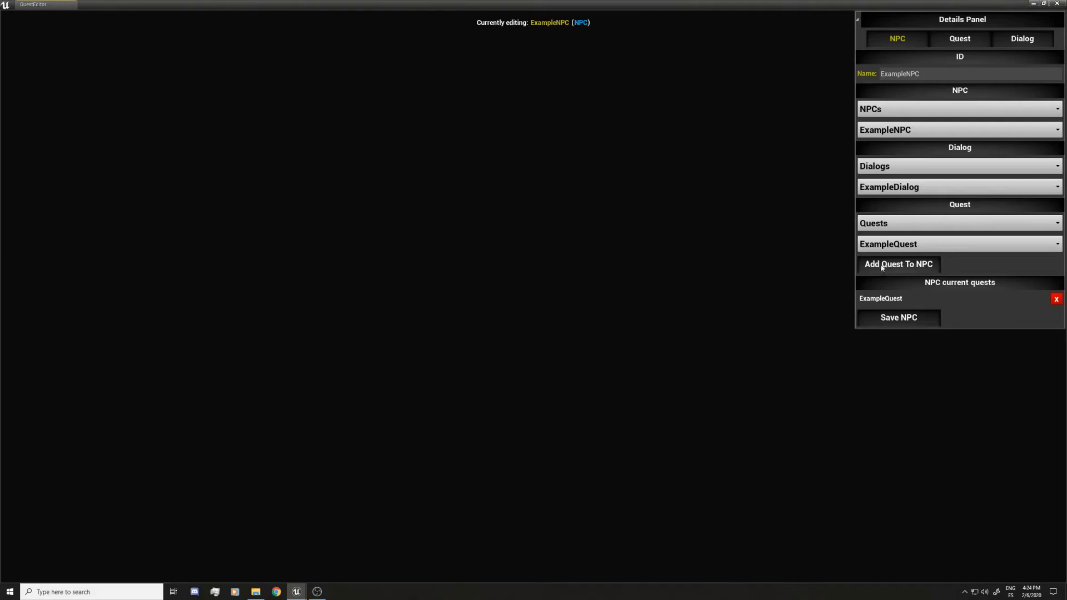
left_click(912, 321)
- Close the quest editor and save all modified content, including the Dialogs, NPCs and Quests data tables and the level
left_click(1059, 4)
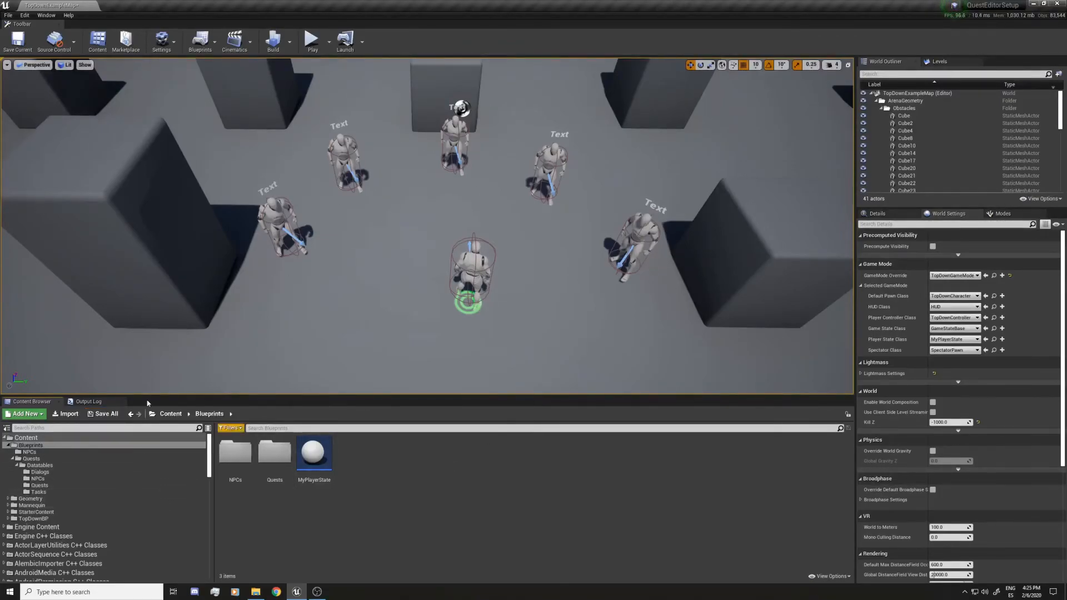
left_click(113, 414)
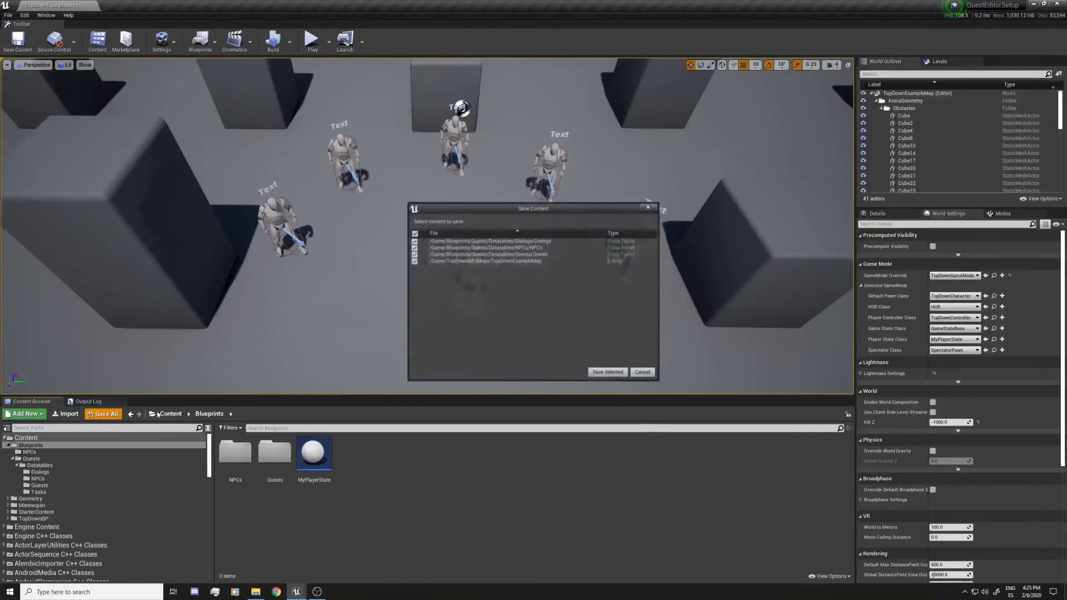
left_click(609, 374)
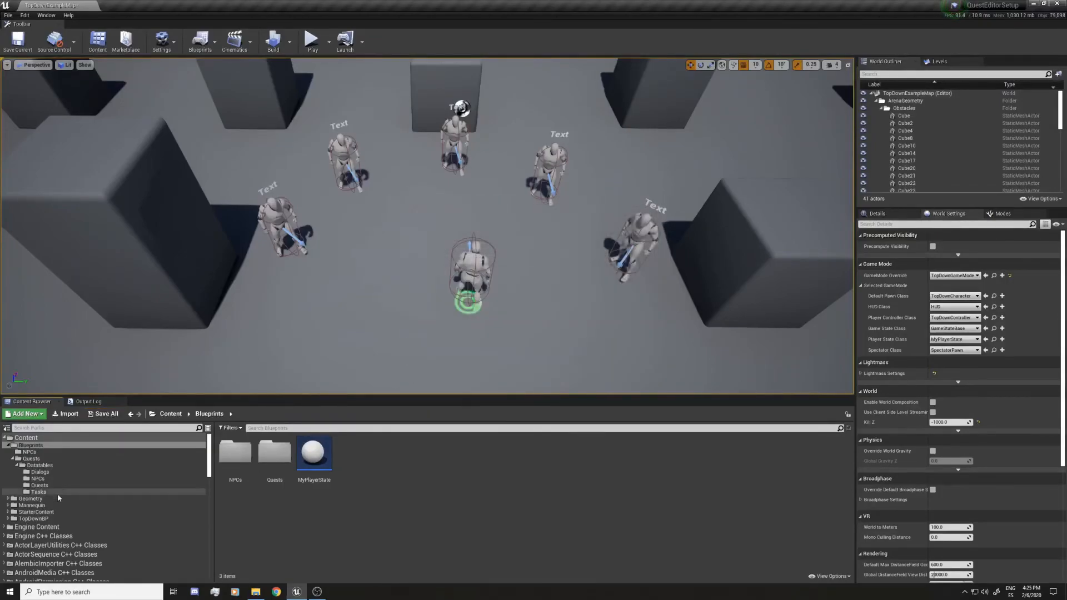
- Duplicate the TimerTheSecond blueprint in the Blueprints/NPCs folder, name the copy ExampleNPC, and open it
left_click(35, 453)
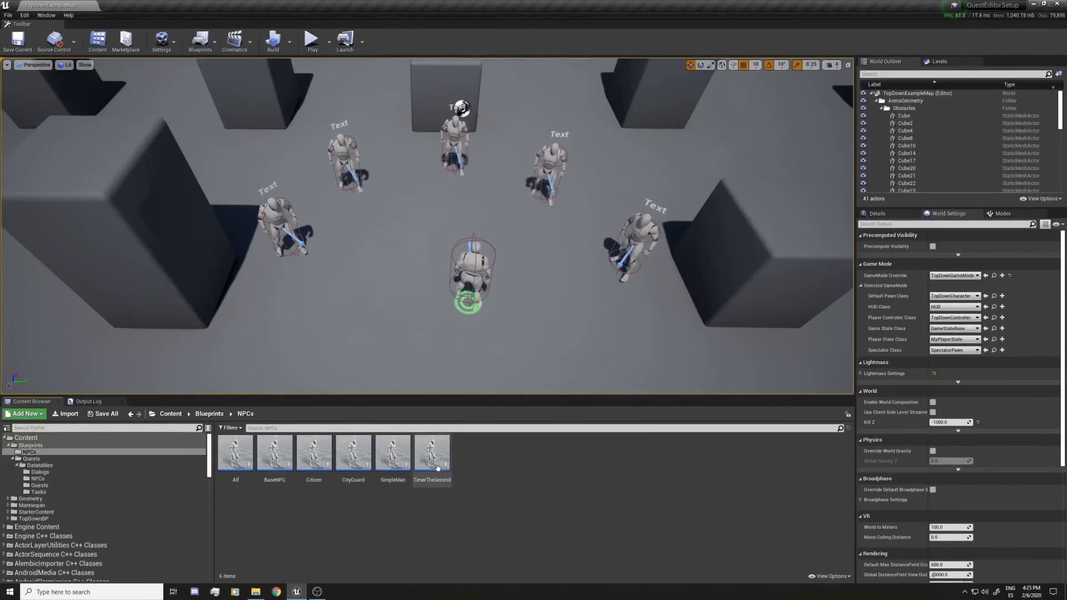
right_click(437, 459)
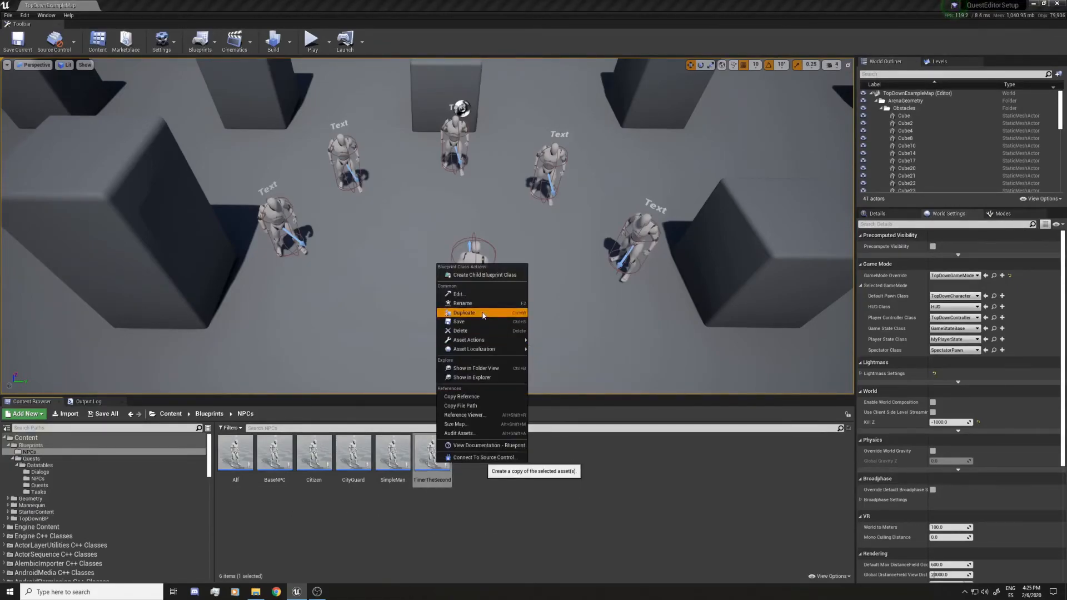
left_click(483, 314)
type("ExampleNPC")
key("Return")
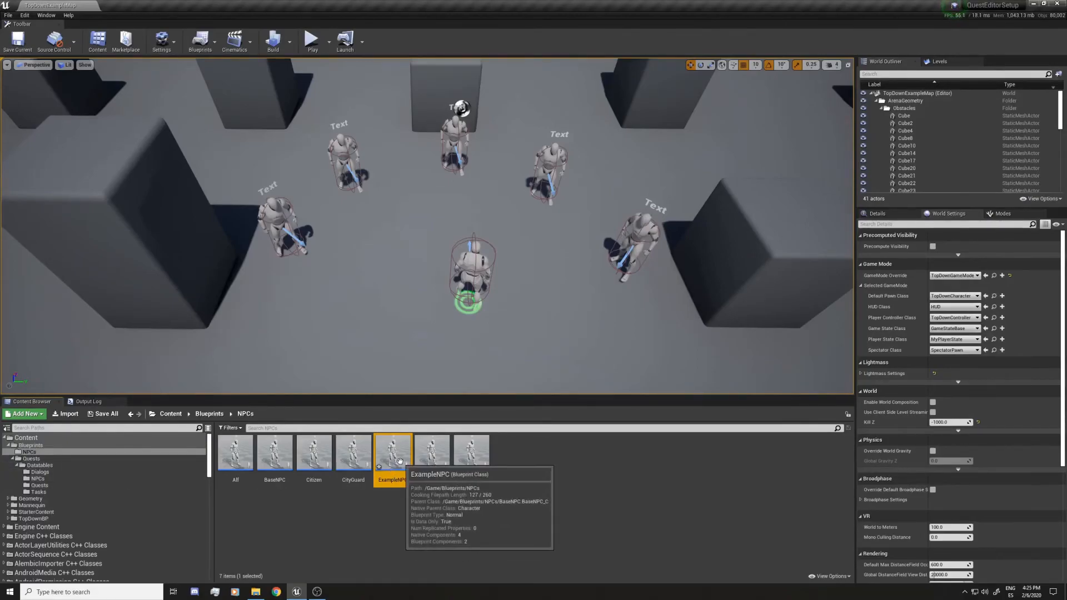
double_click(396, 454)
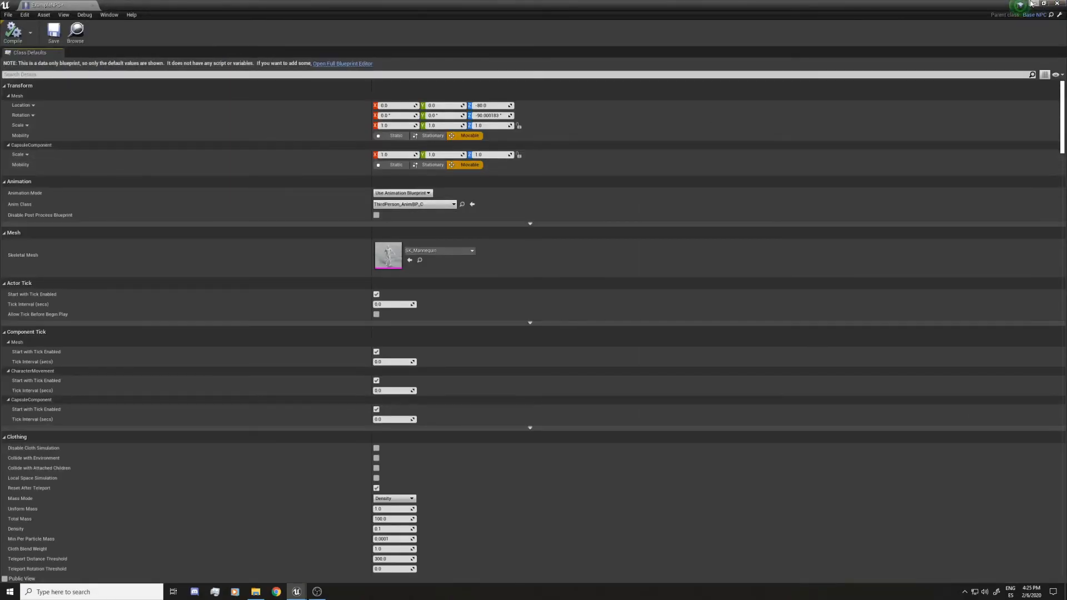
- Open the NPCs data table from Blueprints/Quests/Datatables/NPCs and check the row name of the ExampleNPC entry
left_click(1032, 3)
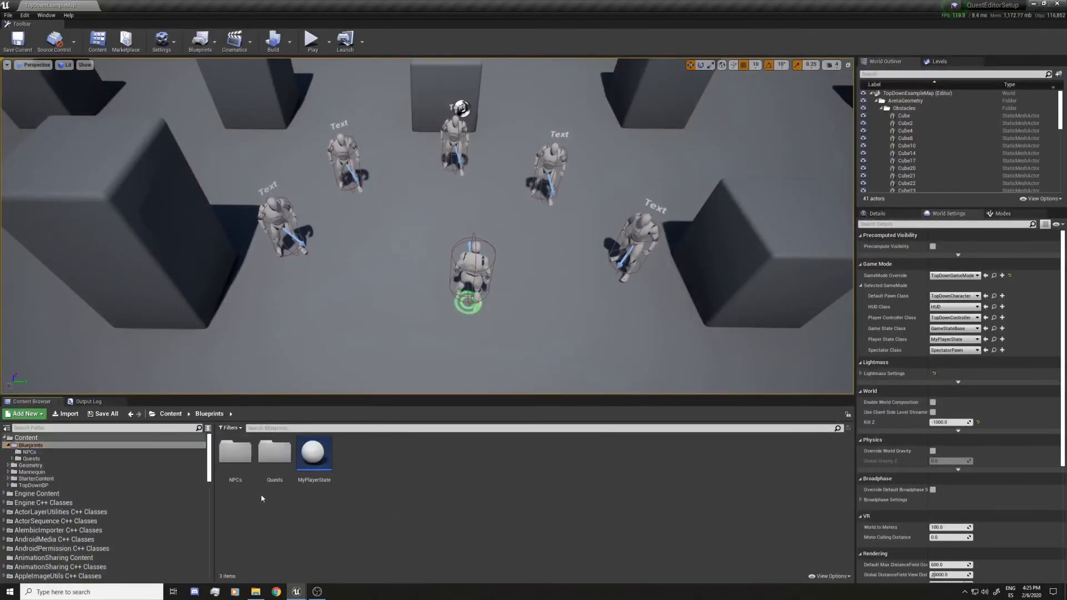
double_click(277, 457)
double_click(227, 465)
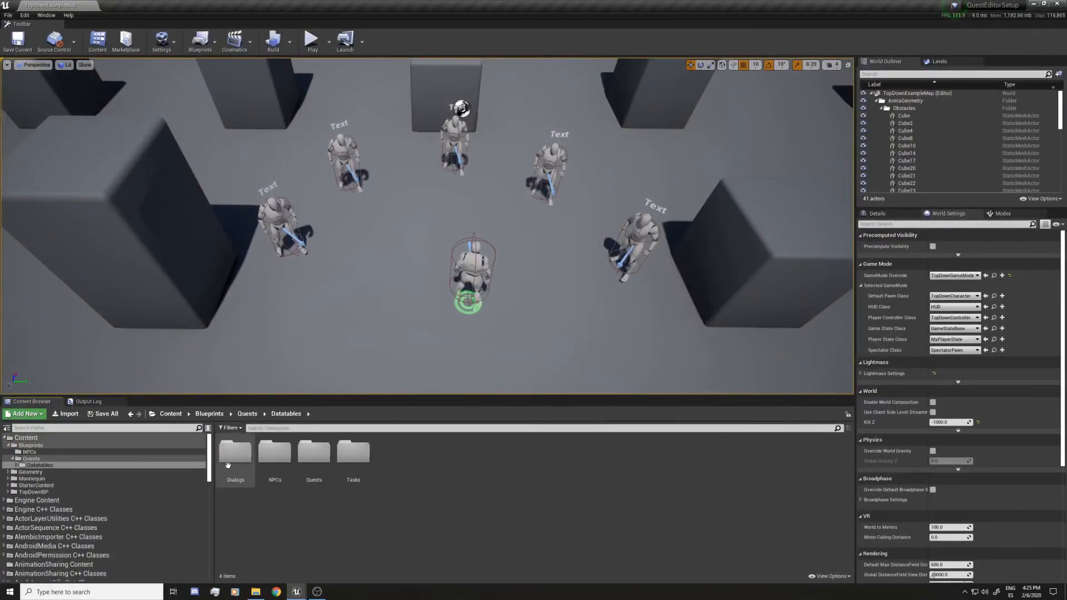
double_click(279, 472)
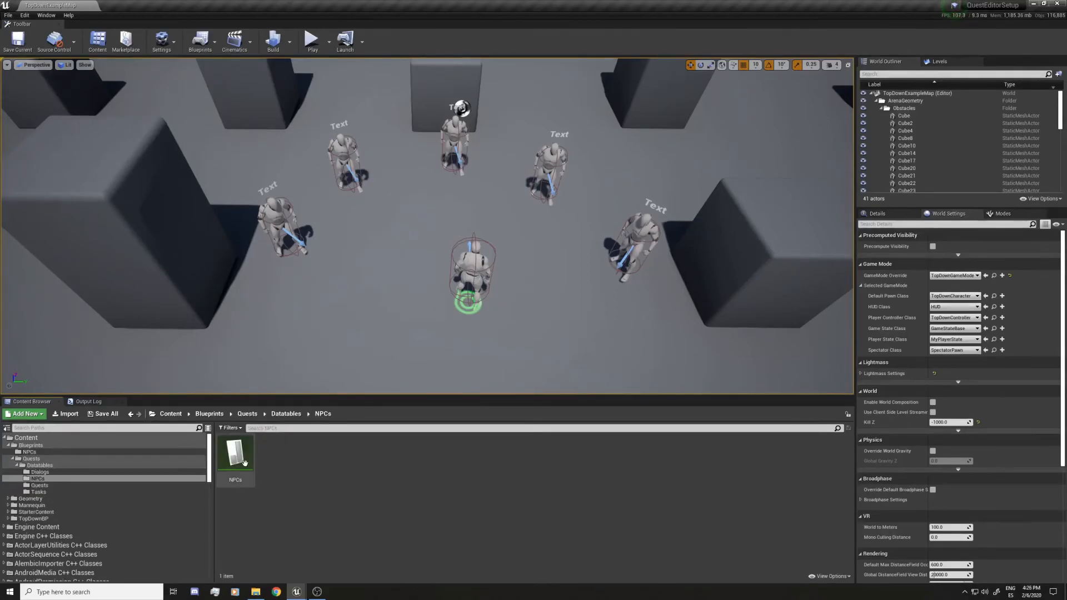
left_click(245, 463)
double_click(244, 462)
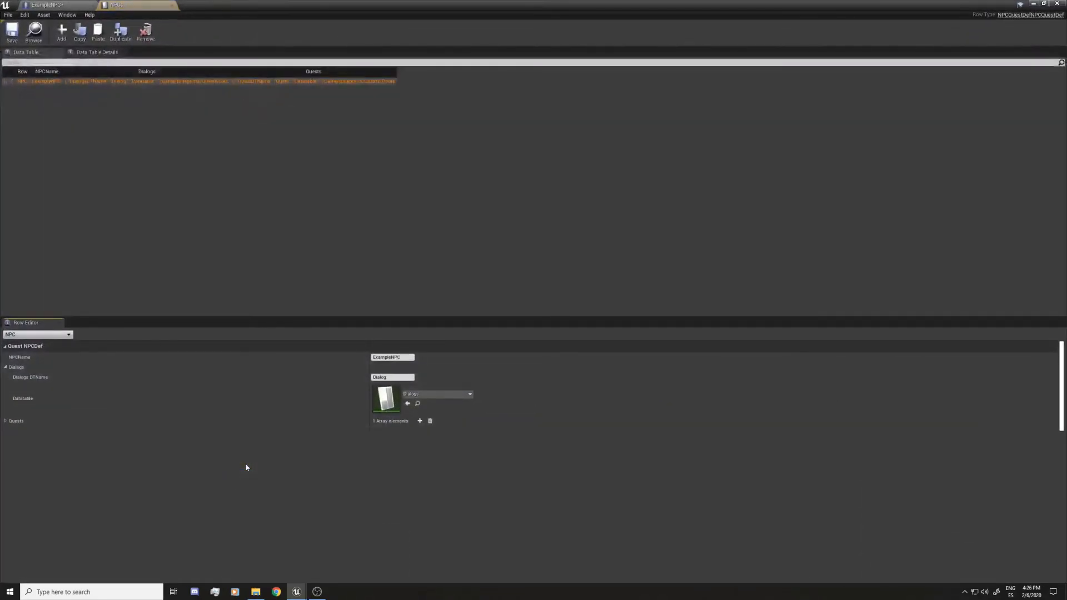
left_click(23, 84)
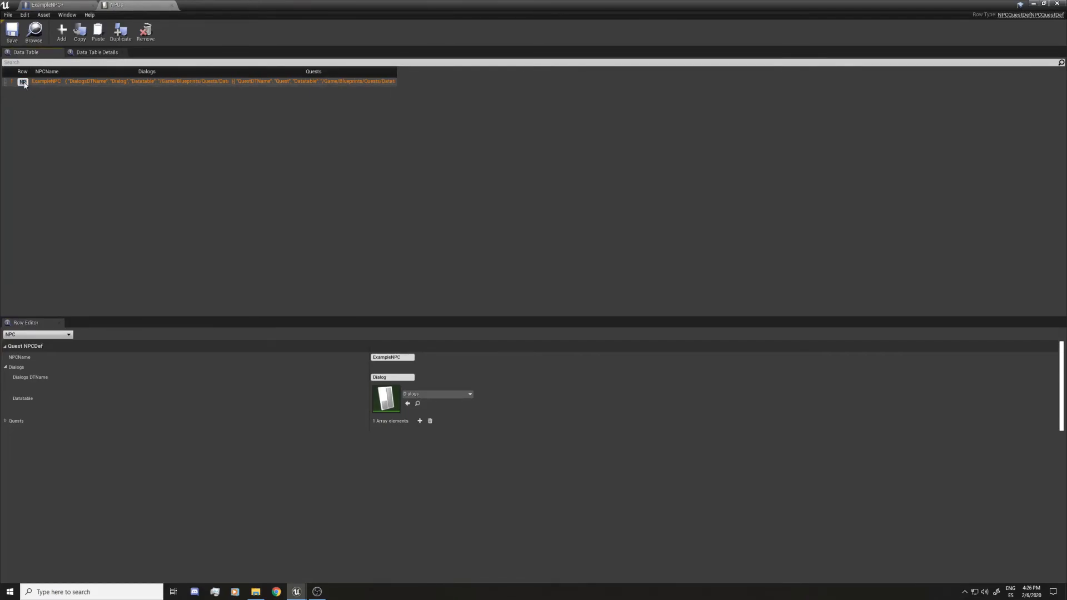
- Open ExampleNPC in the full blueprint editor and set its NPCManager component's NPCDef DTName to NPC
left_click(50, 7)
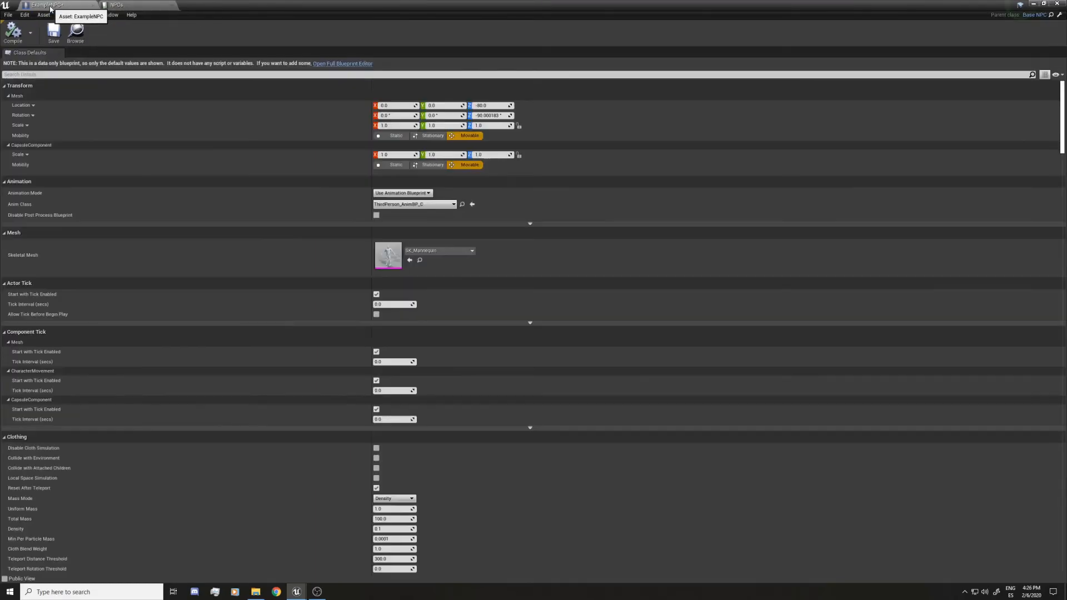
left_click(330, 64)
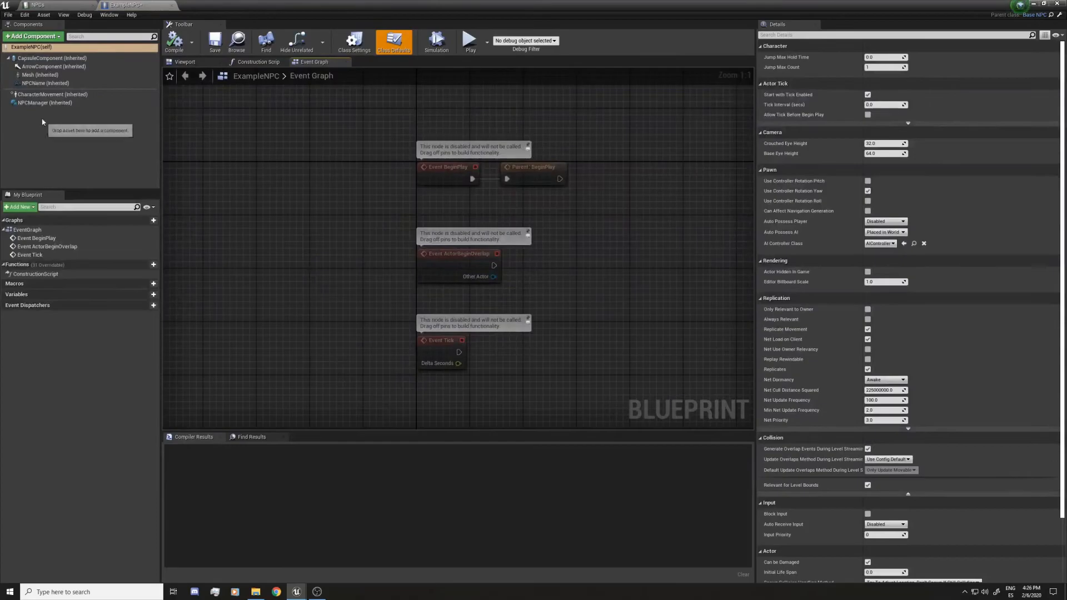
left_click(47, 103)
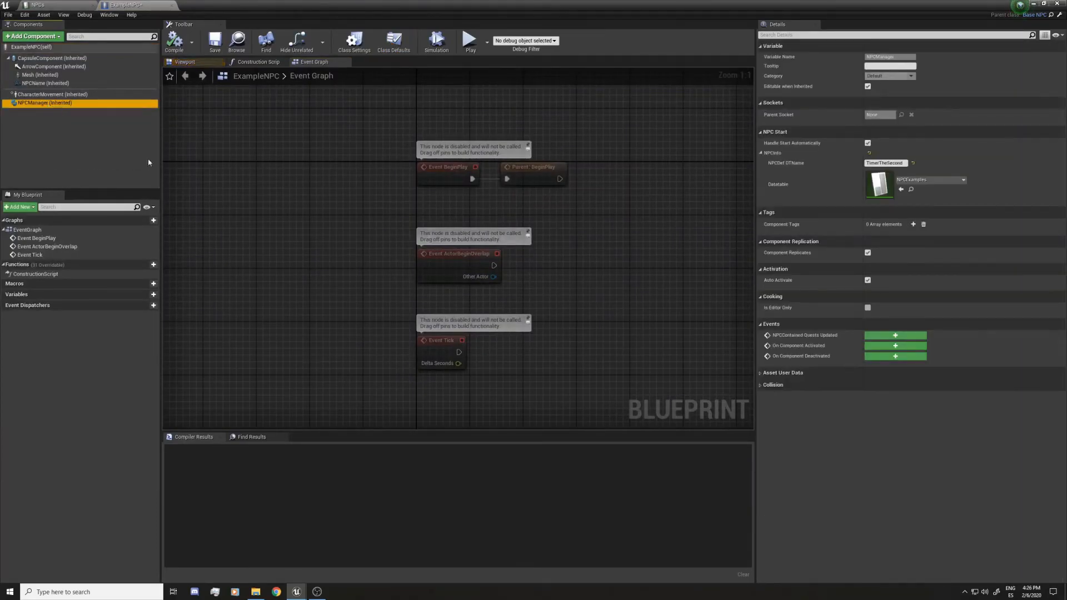
left_click(878, 162)
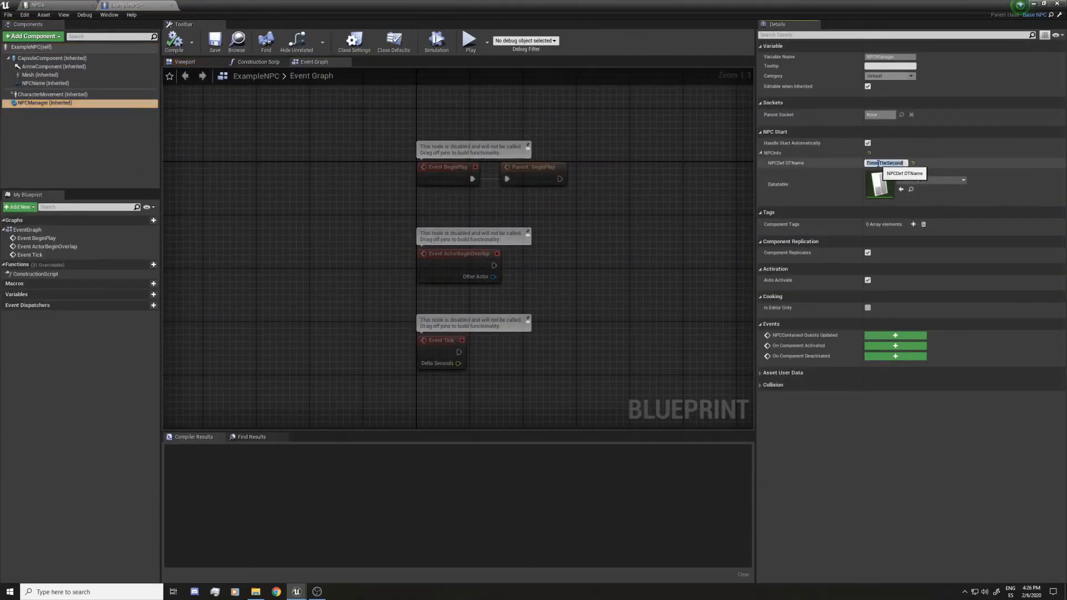
key("BackSpace")
type("NPC")
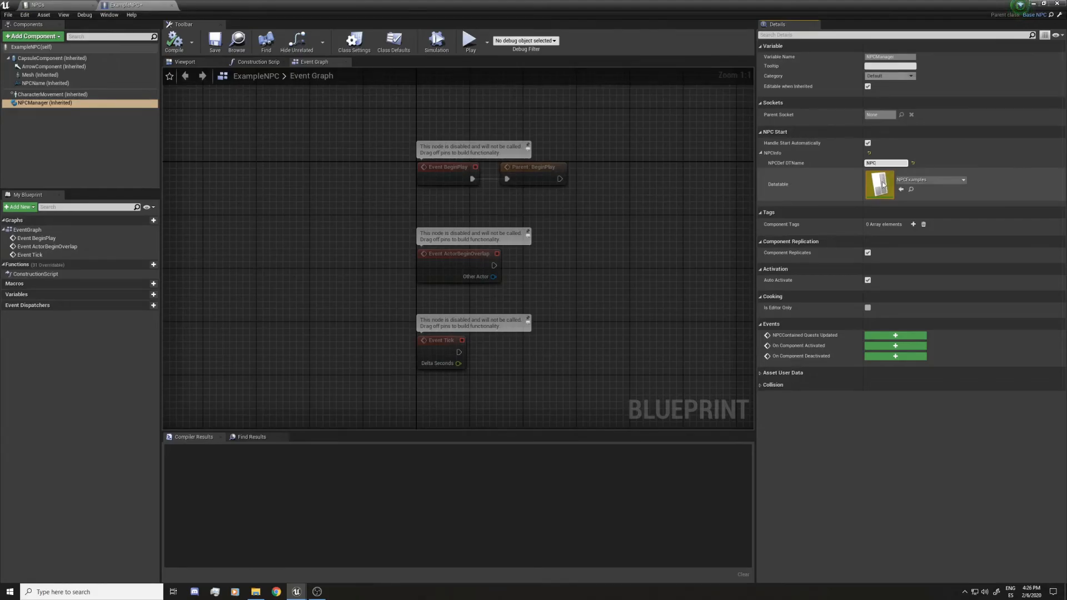
key("Return")
- Set the NPCManager's data table to NPCs, and compile and save the ExampleNPC blueprint
left_click(915, 180)
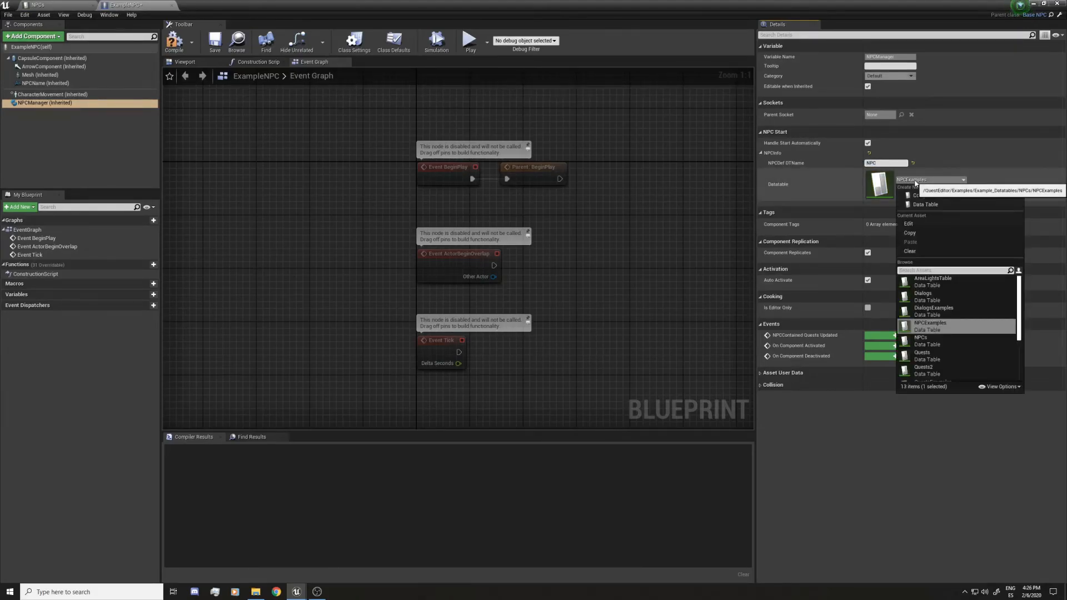
left_click(938, 345)
left_click(625, 283)
left_click(174, 40)
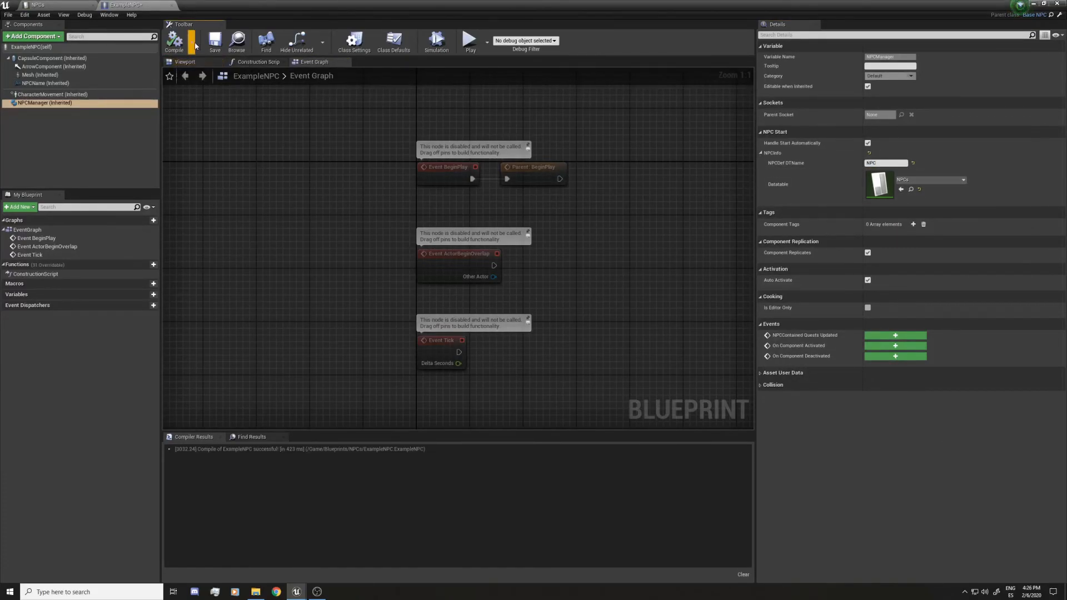
left_click(214, 40)
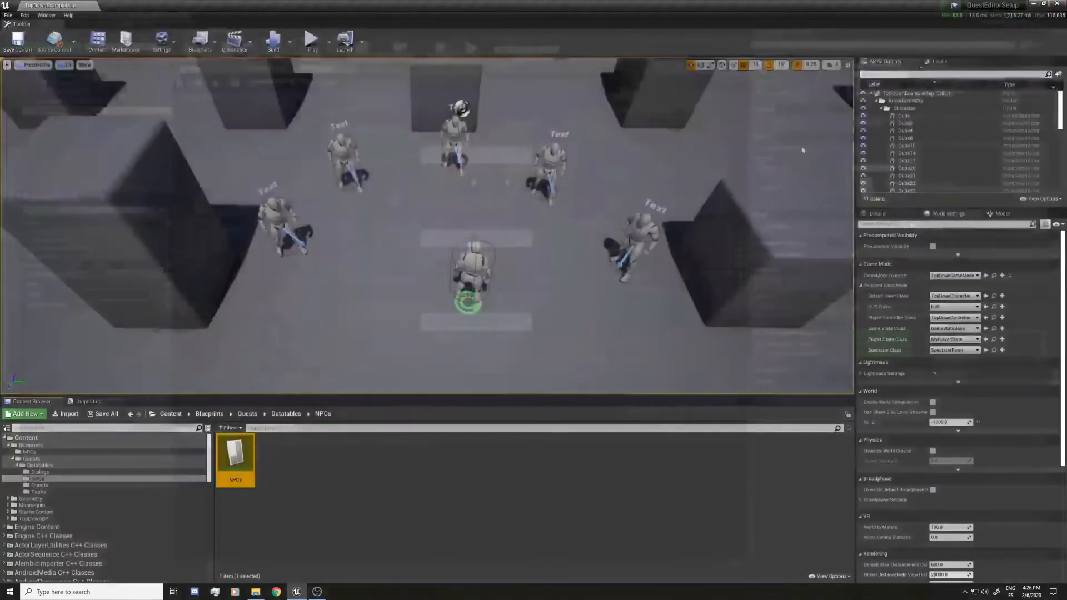
- Place the ExampleNPC blueprint from the Blueprints/NPCs folder in the level, on the open floor near the other NPCs
left_click(406, 519)
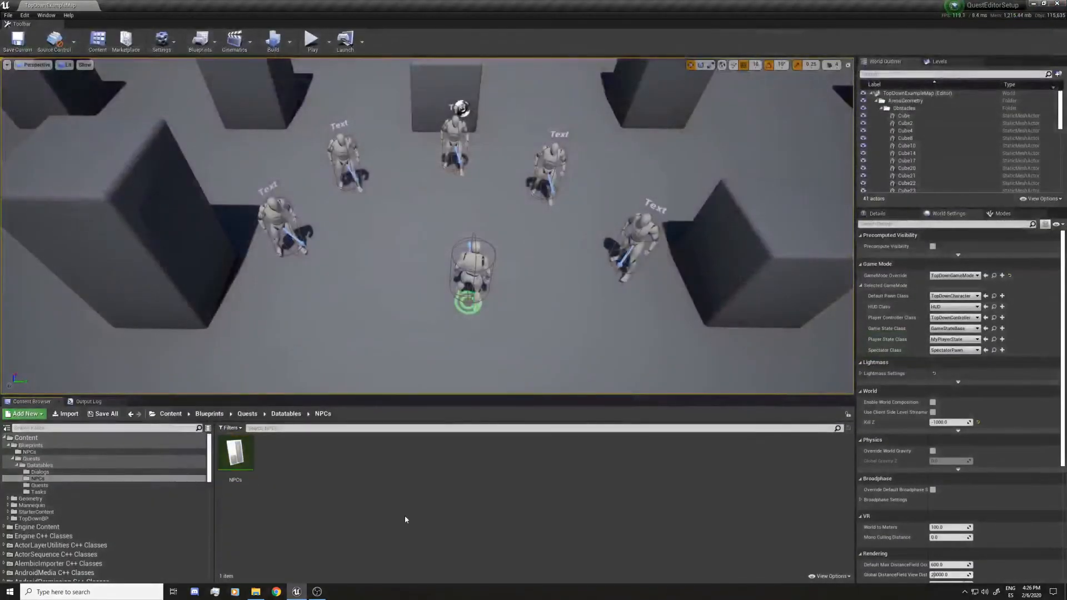
left_click(30, 451)
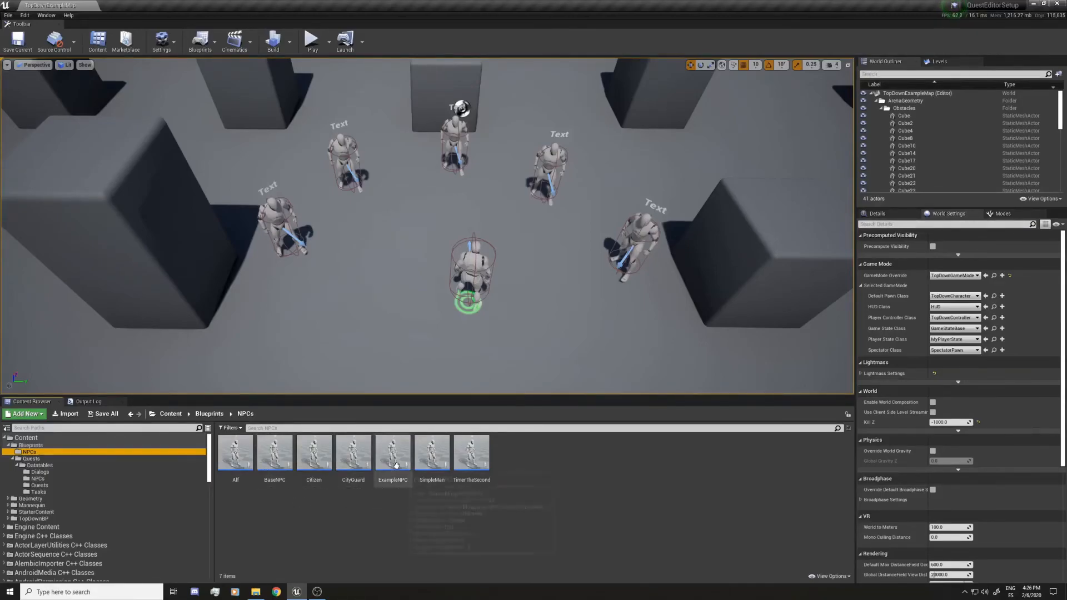
left_click(396, 454)
left_click_drag(398, 459, 274, 327)
right_click_drag(400, 313, 355, 339)
- Rotate the placed ExampleNPC about 110° around its vertical axis and save all modified content
key("e")
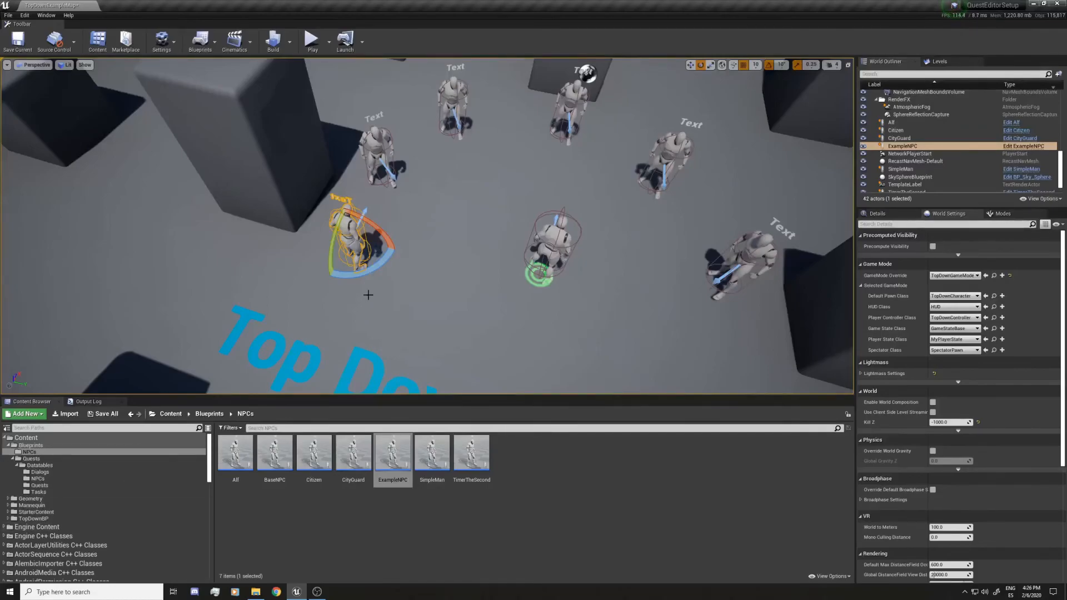
mouse_move(380, 265)
left_mouse_down()
mouse_move(409, 239)
mouse_move(393, 269)
left_mouse_up()
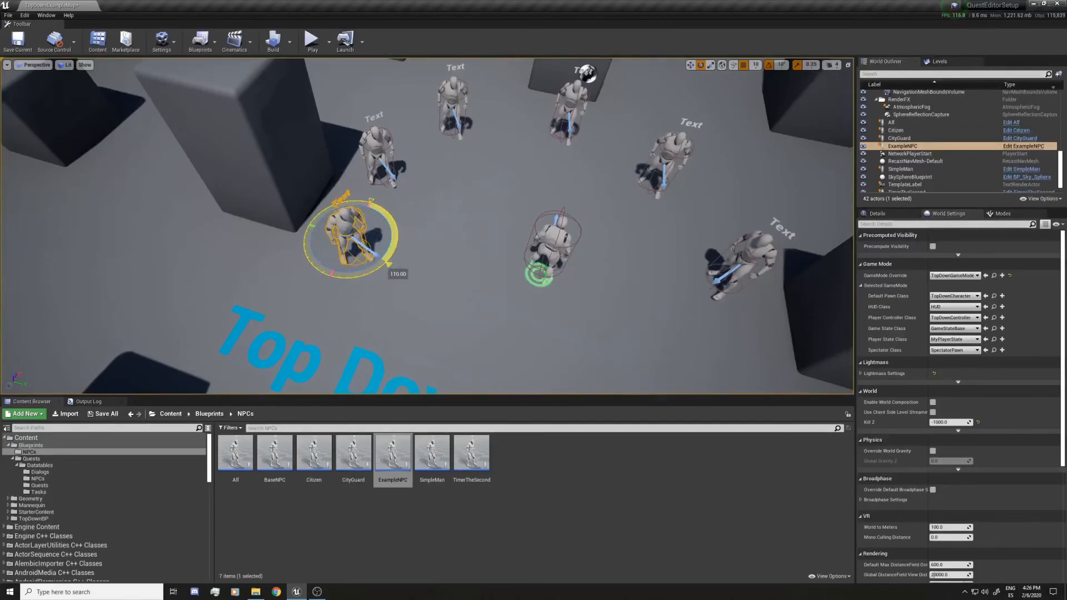
key("w")
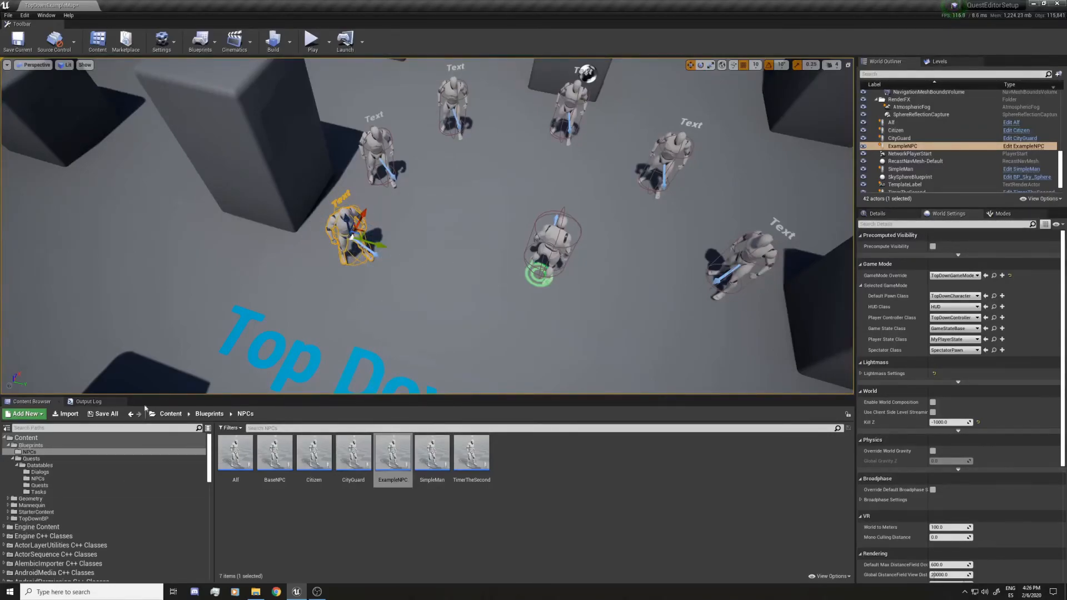
left_click(104, 414)
left_click(608, 373)
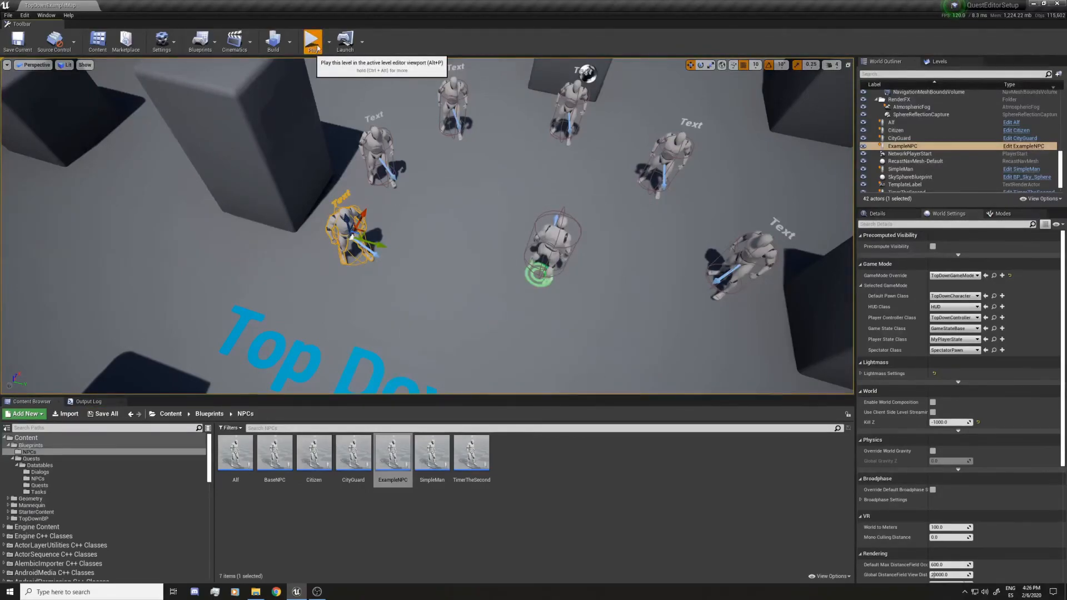
- Play-test the level in the viewport by starting the dialog with ExampleNPC and walking away from the NPC
left_click(313, 44)
mouse_move(401, 255)
left_mouse_down()
mouse_move(379, 257)
mouse_move(397, 252)
left_mouse_up()
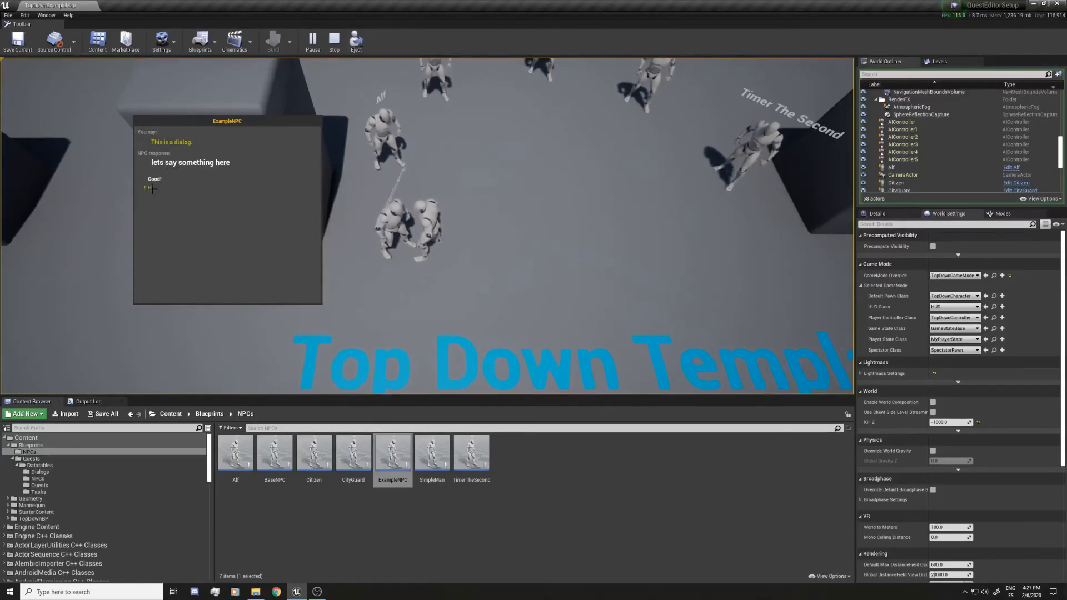
left_click(541, 229)
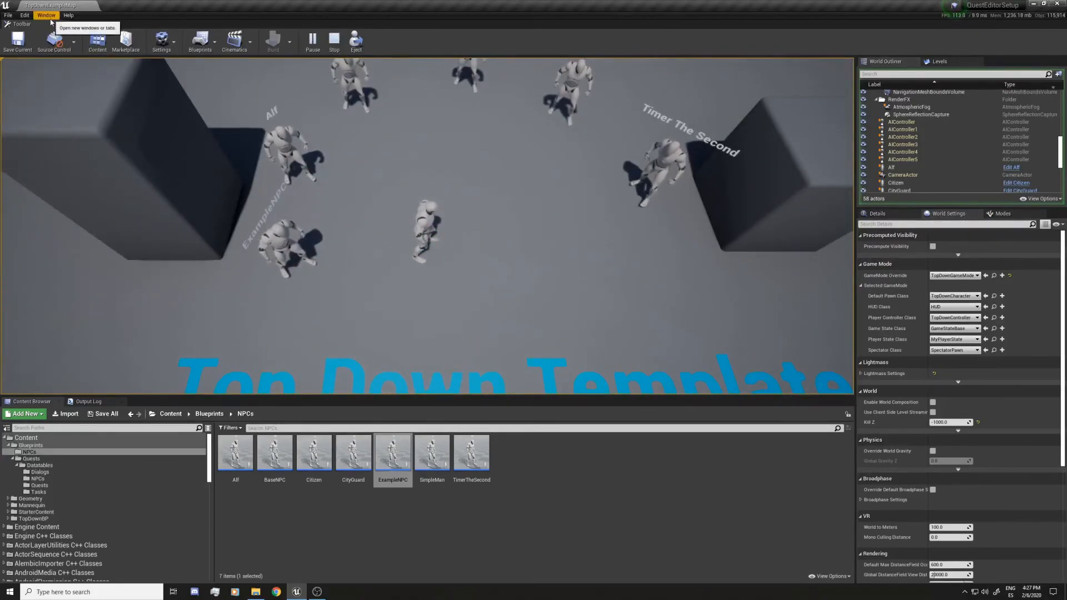
- Open the QuestEditor utility widget and show the quest graph of ExampleQuest
left_click(48, 16)
mouse_move(82, 161)
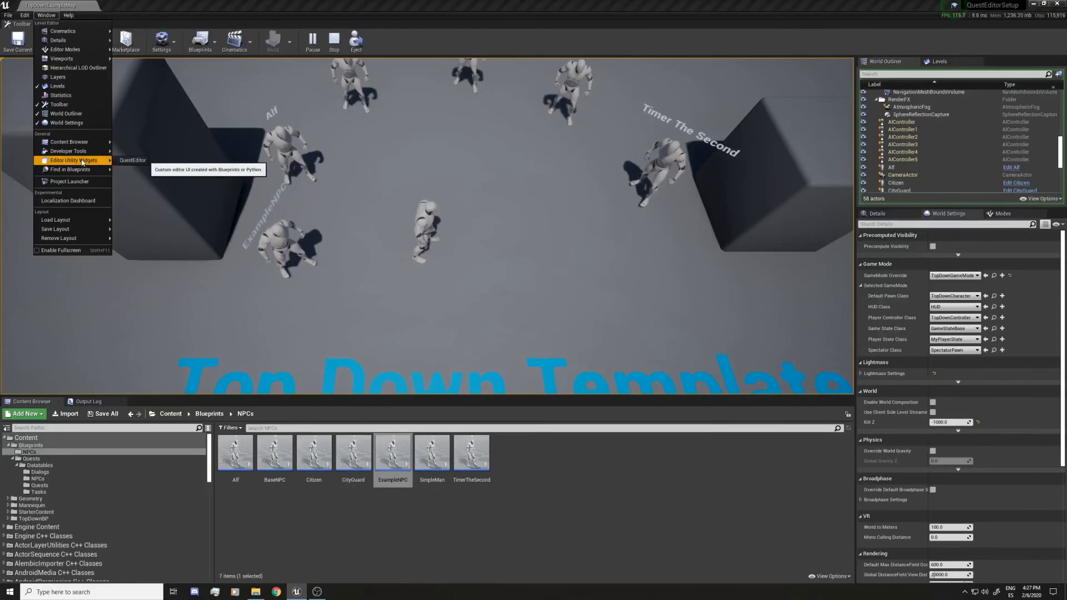
left_click(133, 160)
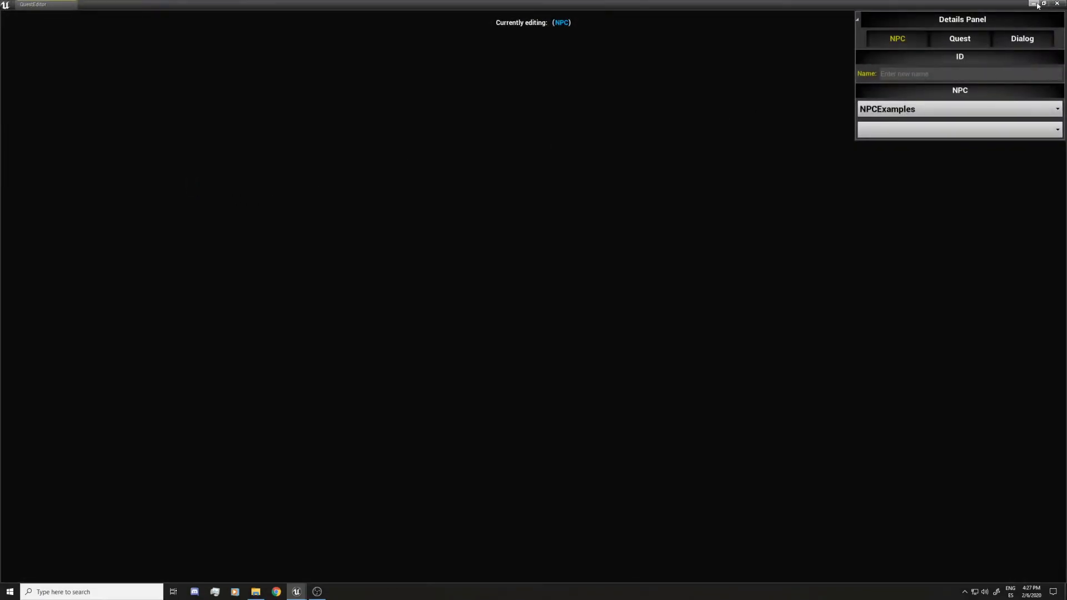
left_click(960, 39)
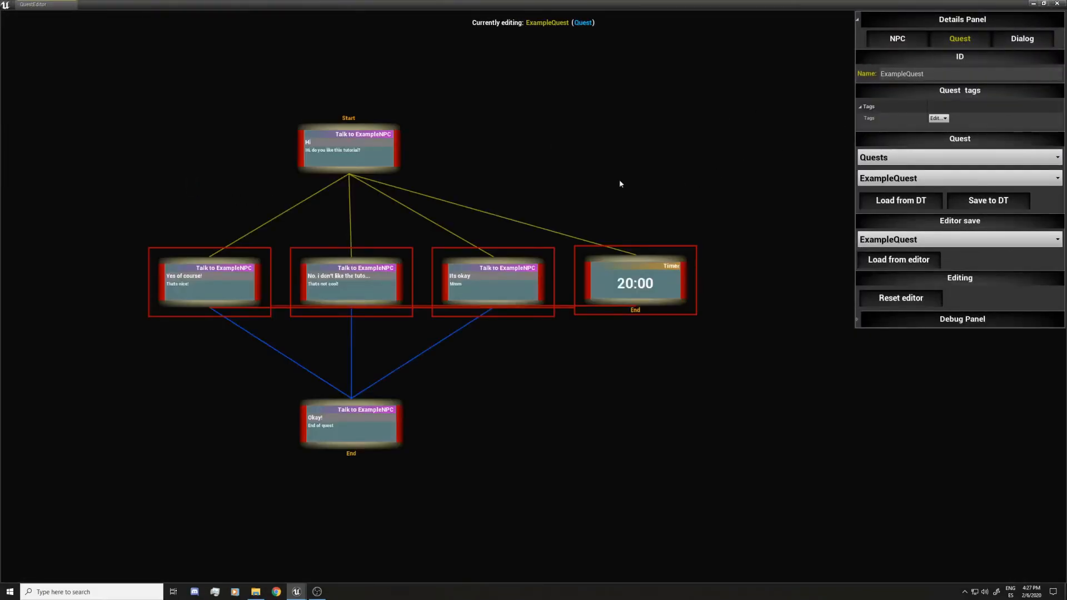
- Restore the QuestEditor window to a smaller size, extend it to nearly full screen height and place it beside the level viewport
left_click(1044, 4)
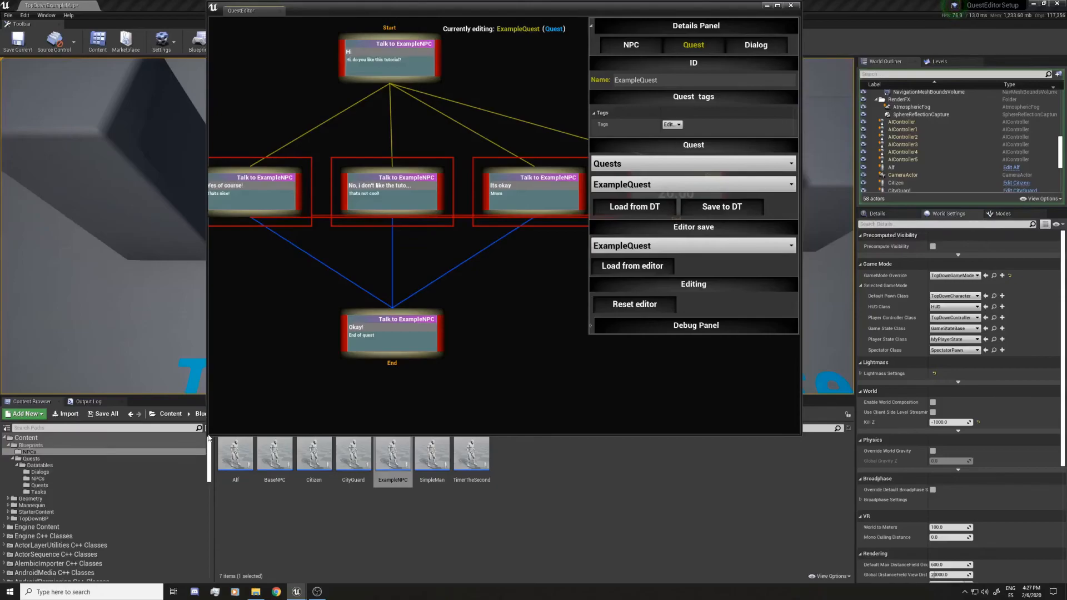
left_click_drag(209, 438, 201, 581)
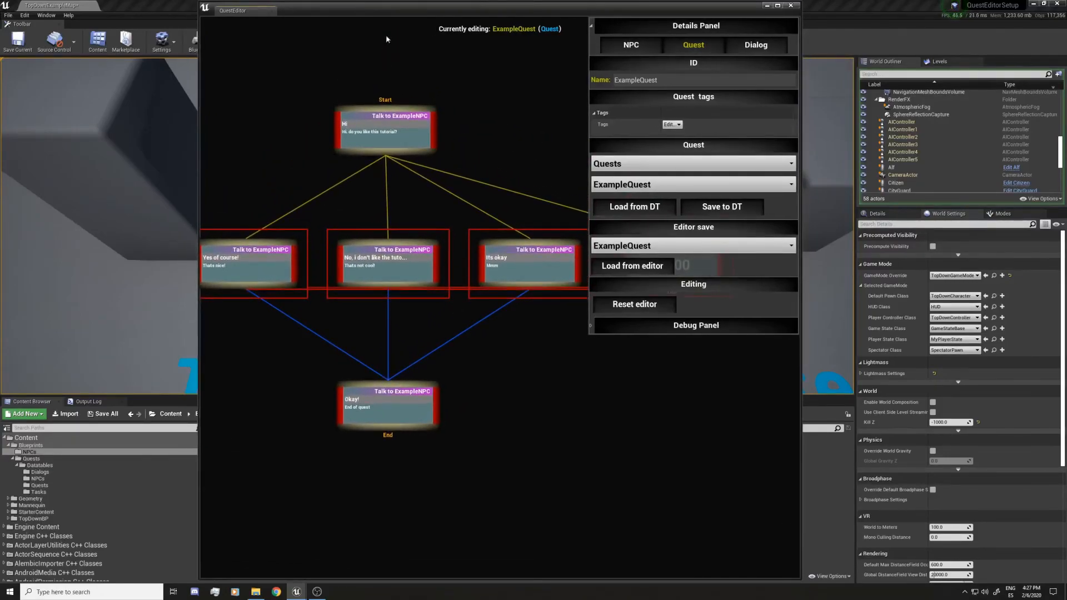
left_click_drag(389, 11, 650, 16)
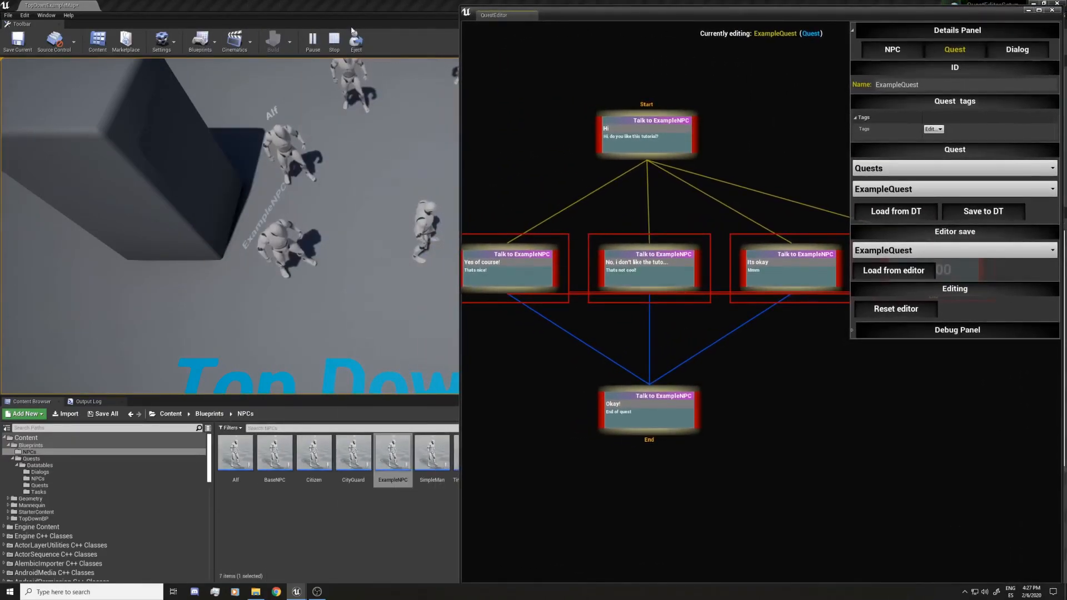
- Restart the play session in a new editor window and fit the game preview window beside QuestEditor
left_click(334, 39)
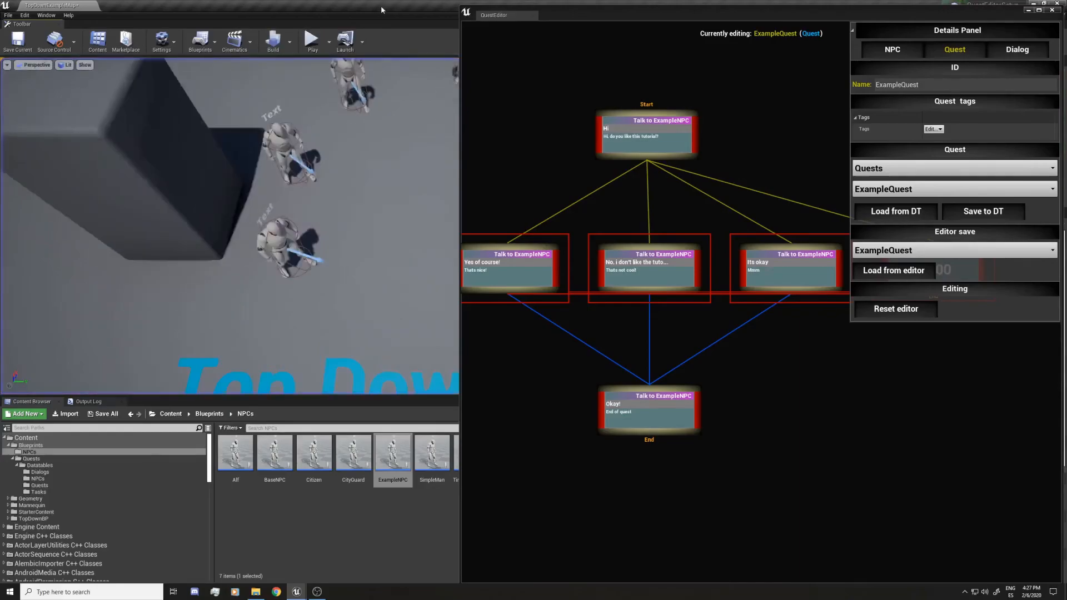
left_click(328, 43)
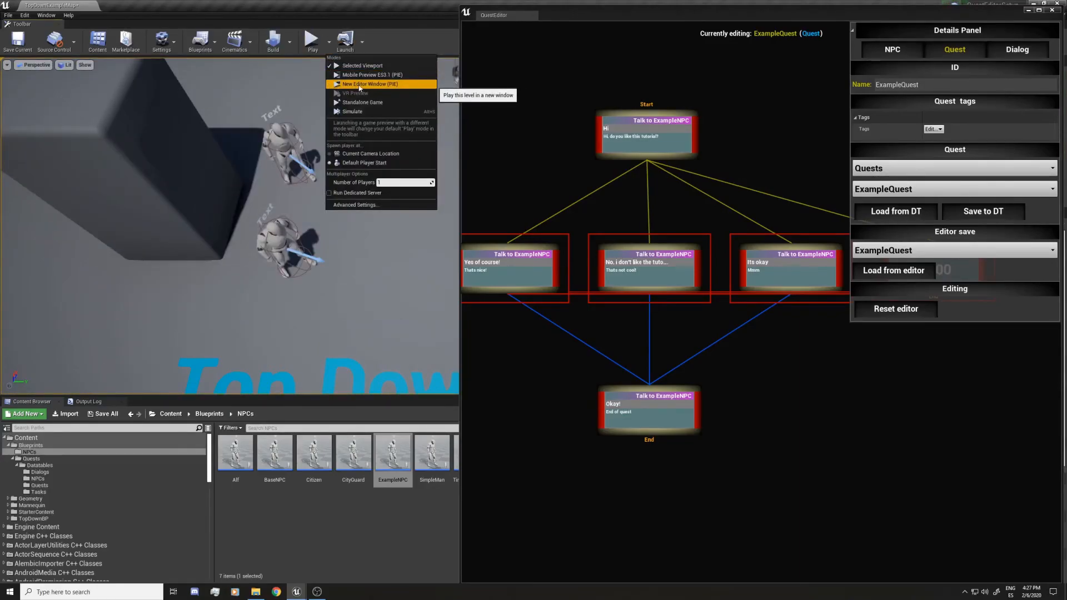
left_click(360, 84)
left_click_drag(622, 141, 349, 140)
left_click_drag(535, 458, 437, 548)
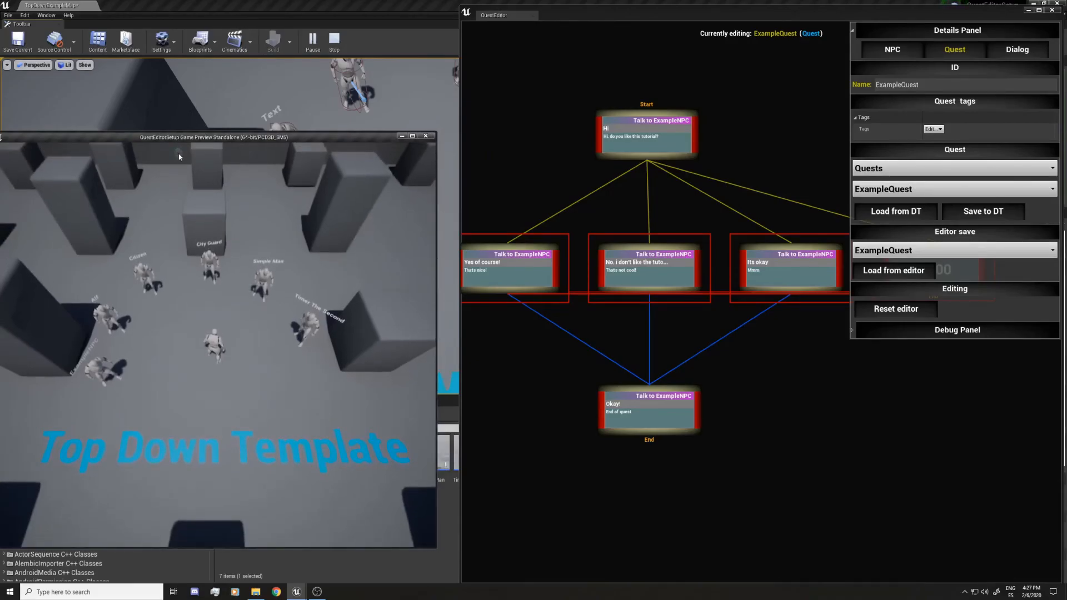
left_click_drag(185, 141, 199, 125)
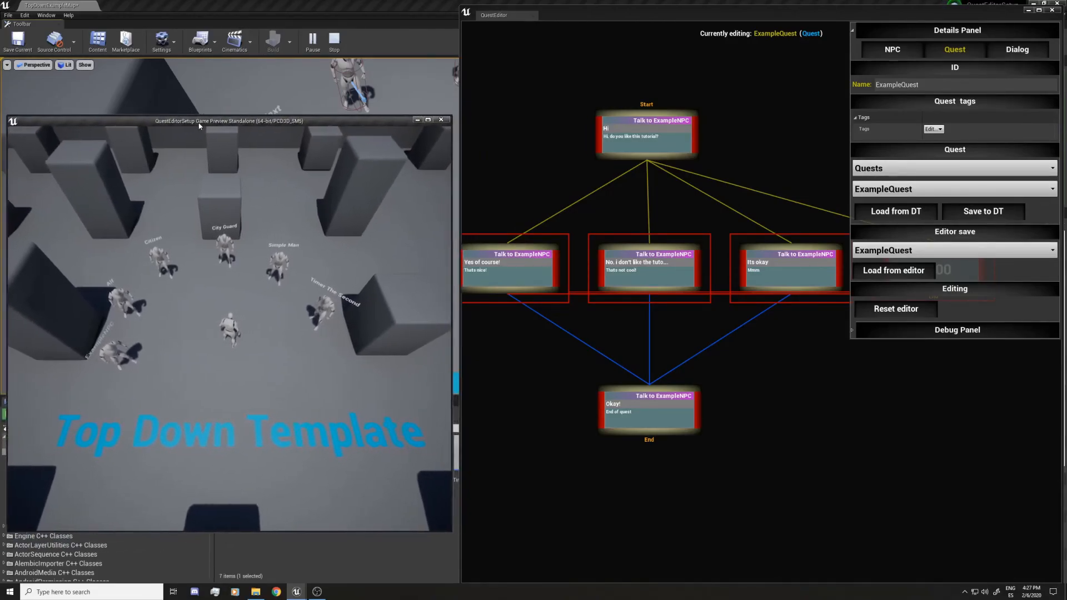
- Start the dialog with ExampleNPC in the game preview and expand QuestEditor's Debug Panel in place of the Details Panel
left_click(169, 357)
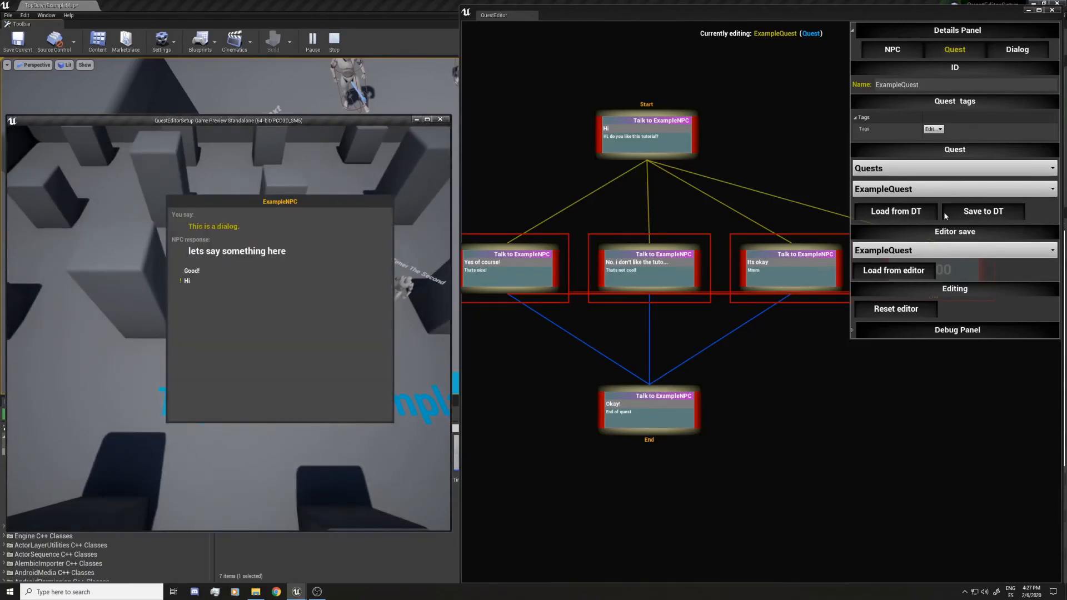
key("Escape")
left_click(940, 33)
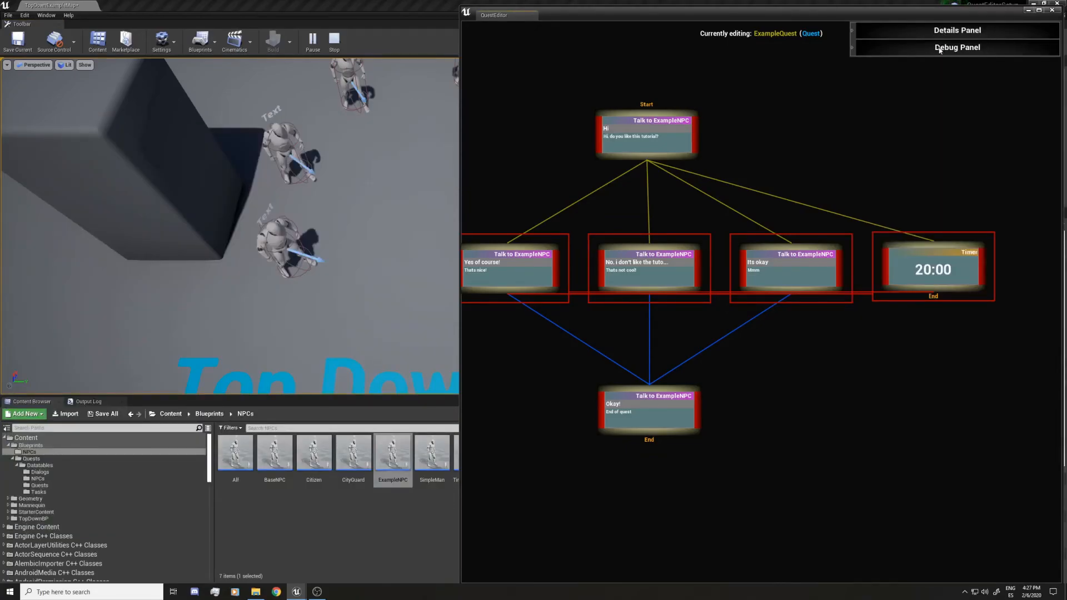
left_click(885, 48)
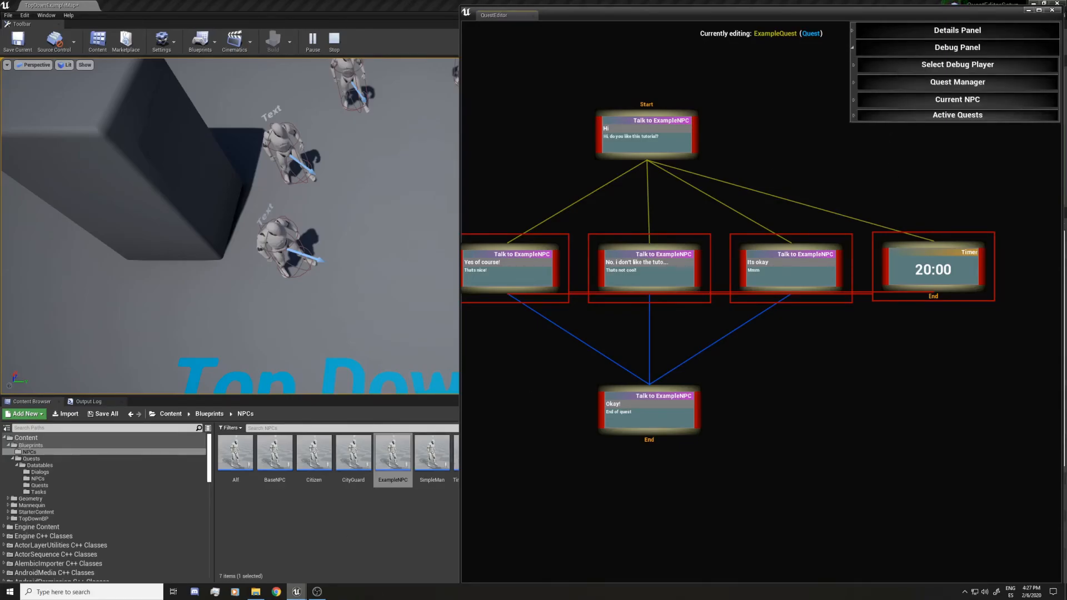
mouse_move(296, 592)
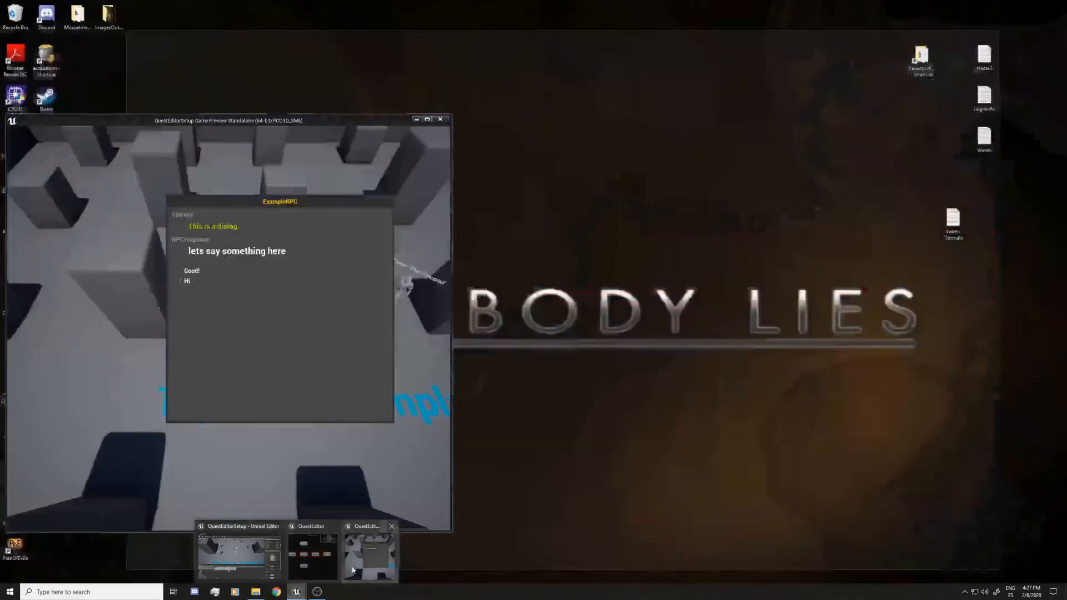
left_click(352, 570)
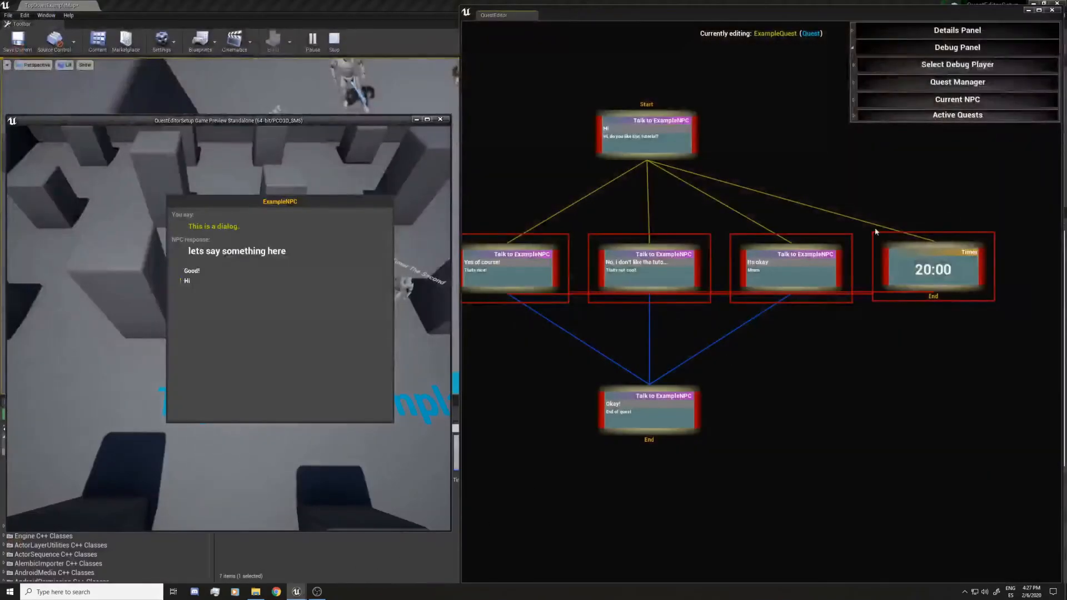
- Select MyPlayerState_C_0 as the debug player and expand the Quest Manager, Current NPC, NPC Quests and Active Quests debug sections
left_click(911, 69)
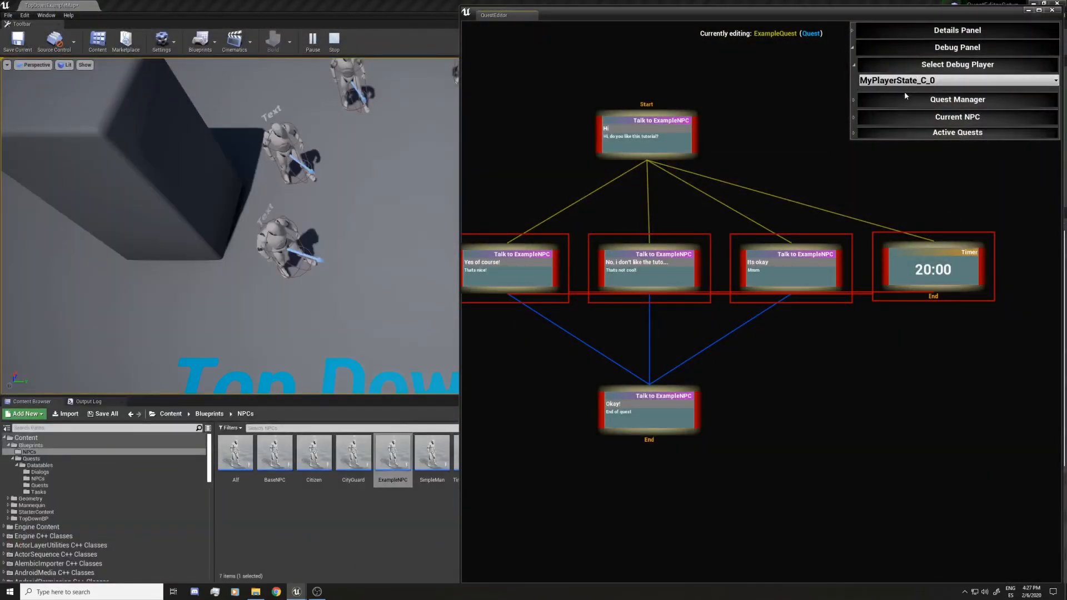
left_click(933, 81)
left_click(934, 89)
left_click(933, 101)
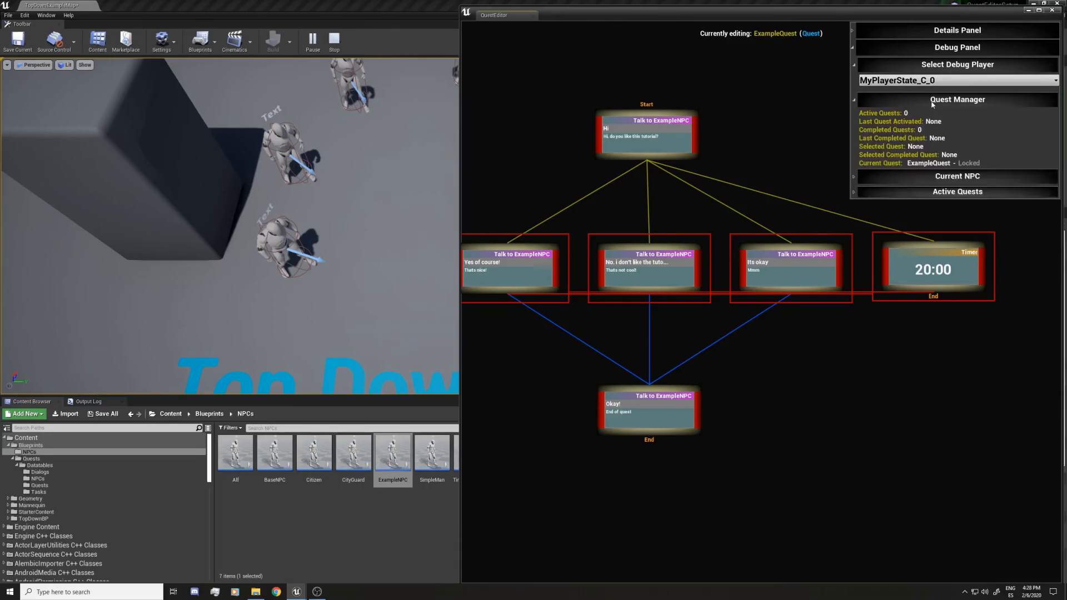
left_click(902, 174)
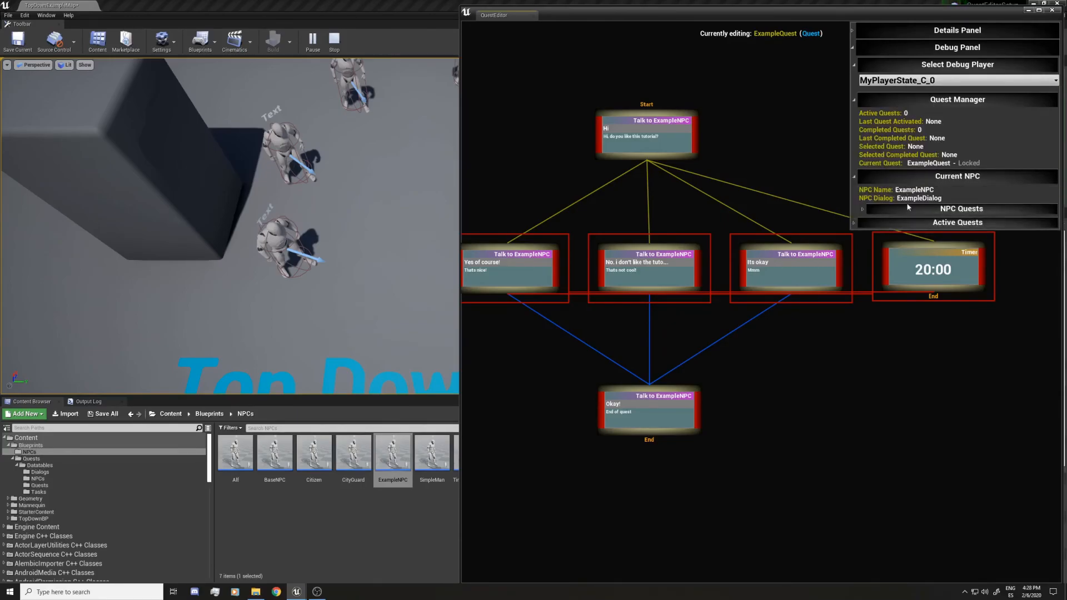
left_click(907, 211)
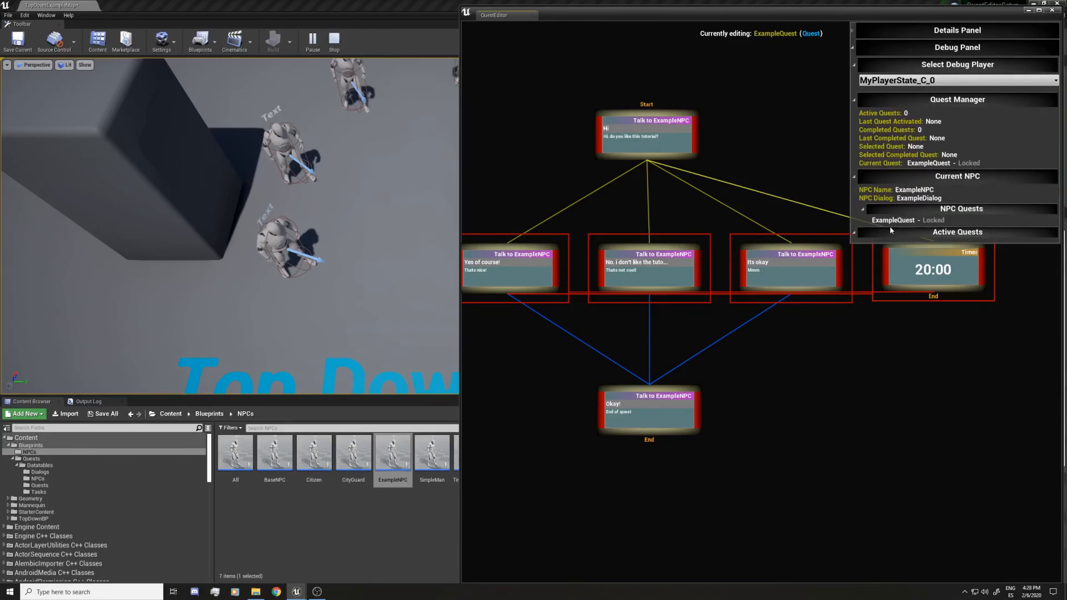
- Bring the game preview in front of the level editor and activate ExampleQuest by choosing the reply "Hi" in ExampleNPC's dialog
mouse_move(296, 591)
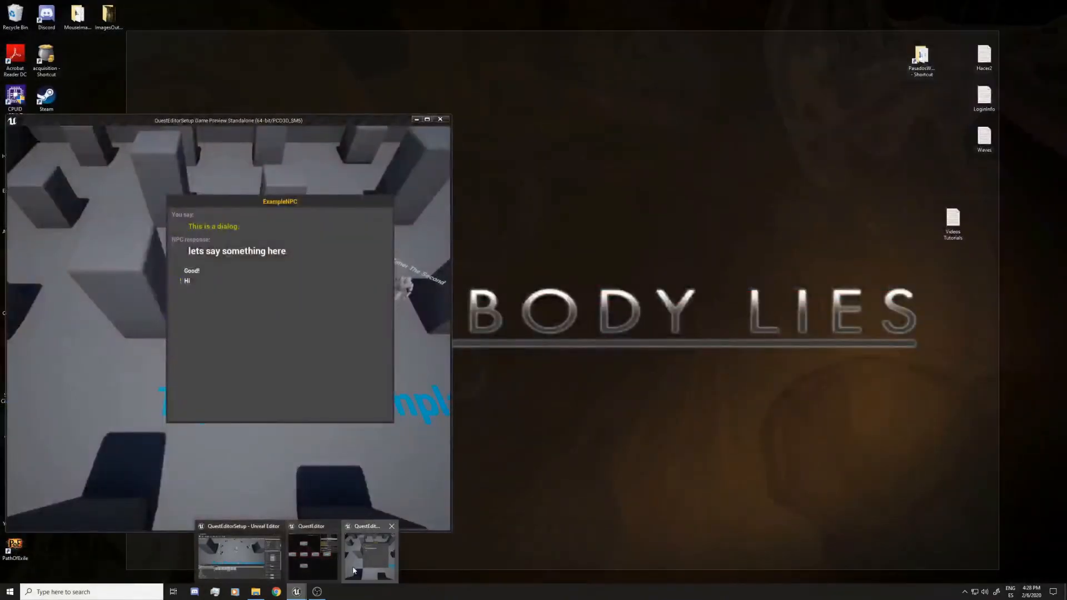
left_click(369, 556)
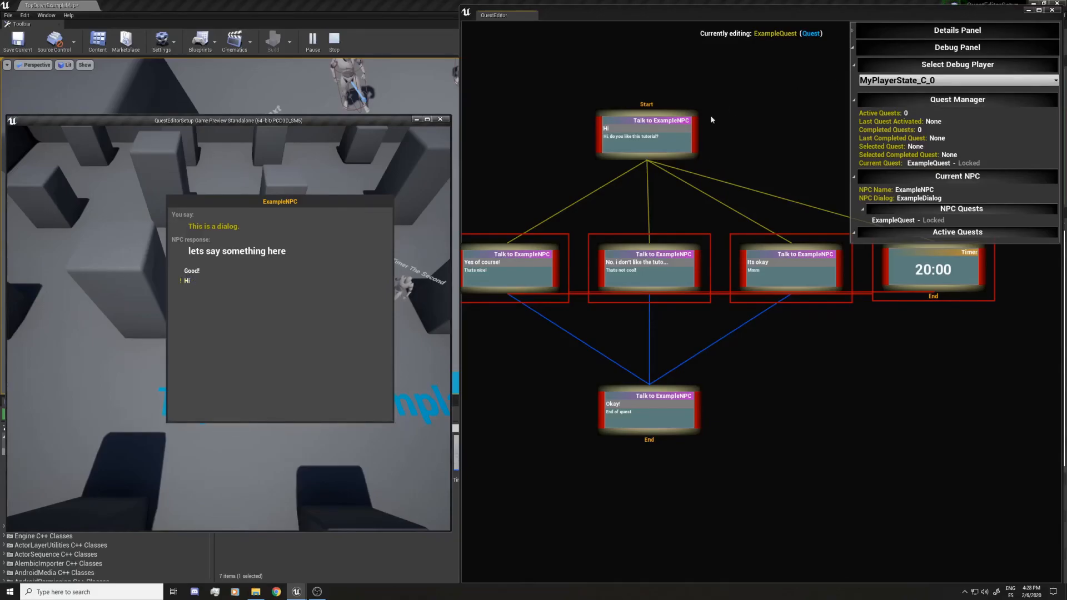
right_click_drag(838, 343, 883, 446)
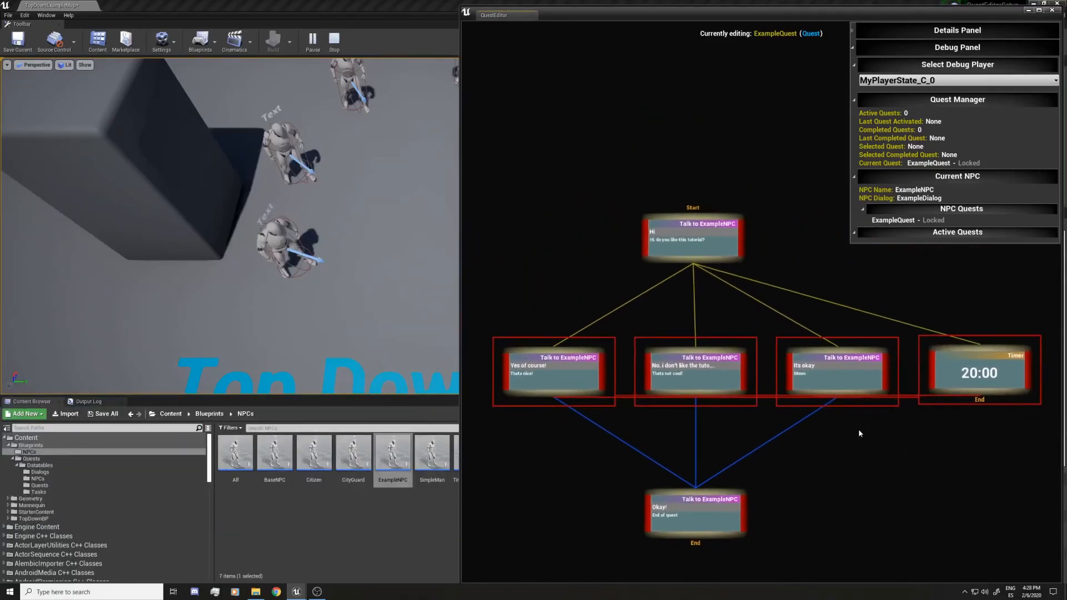
mouse_move(297, 594)
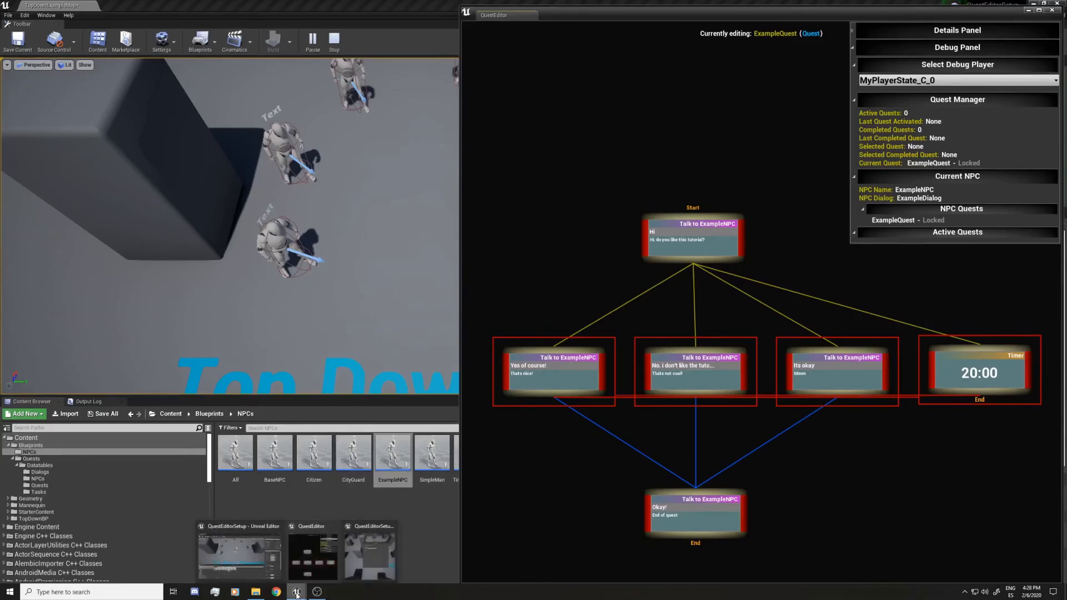
left_click(369, 556)
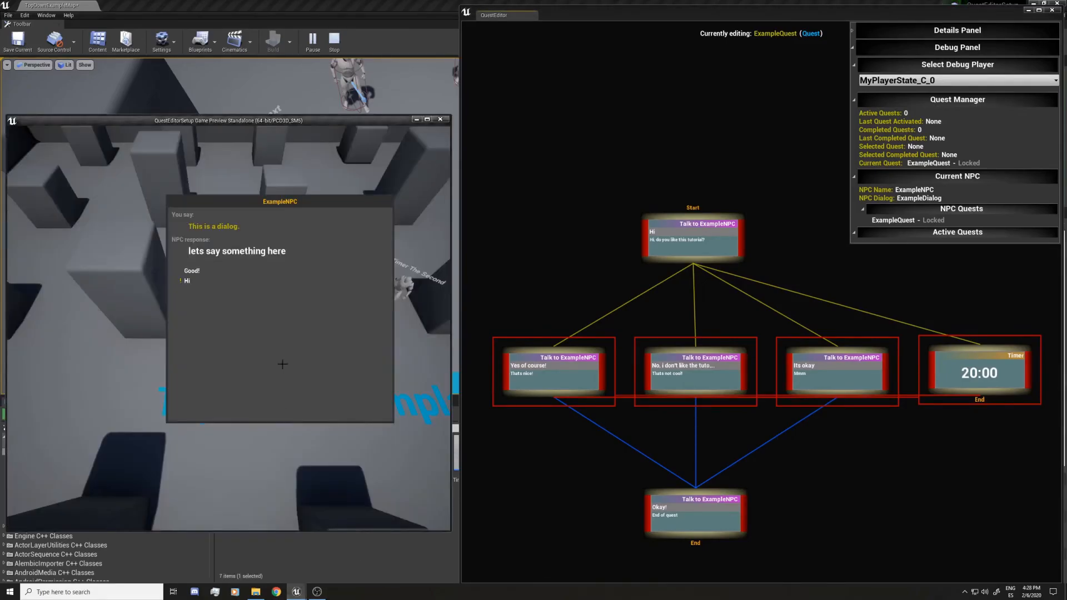
left_click(188, 278)
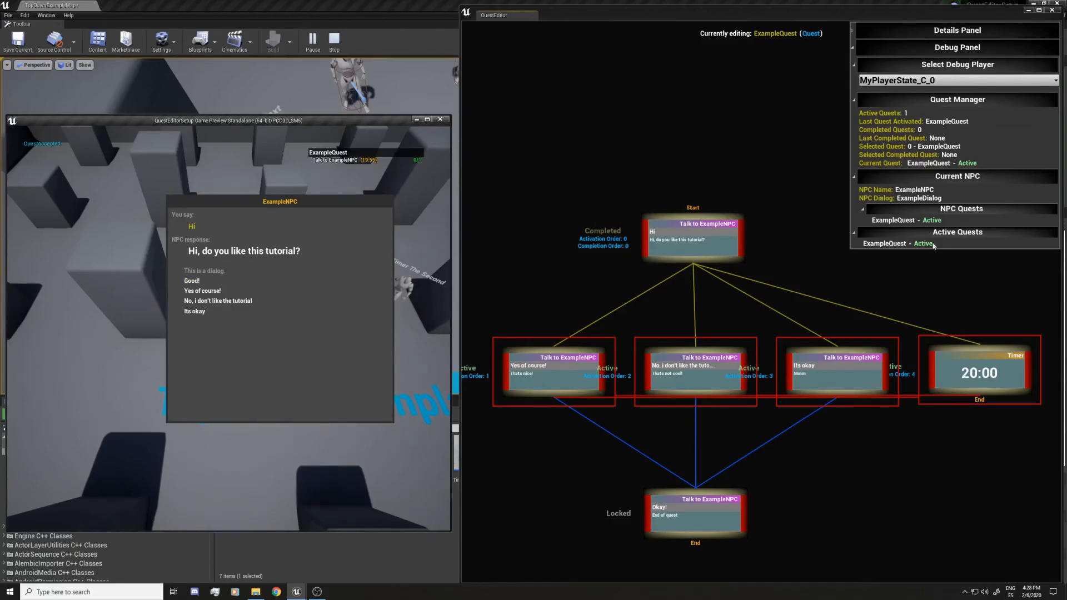
- Play ExampleQuest through to its end by choosing the replies "Yes of course!" and "Okay!" while the whole quest graph is in view
scroll(888, 253, "down", 1)
scroll(849, 273, "down", 1)
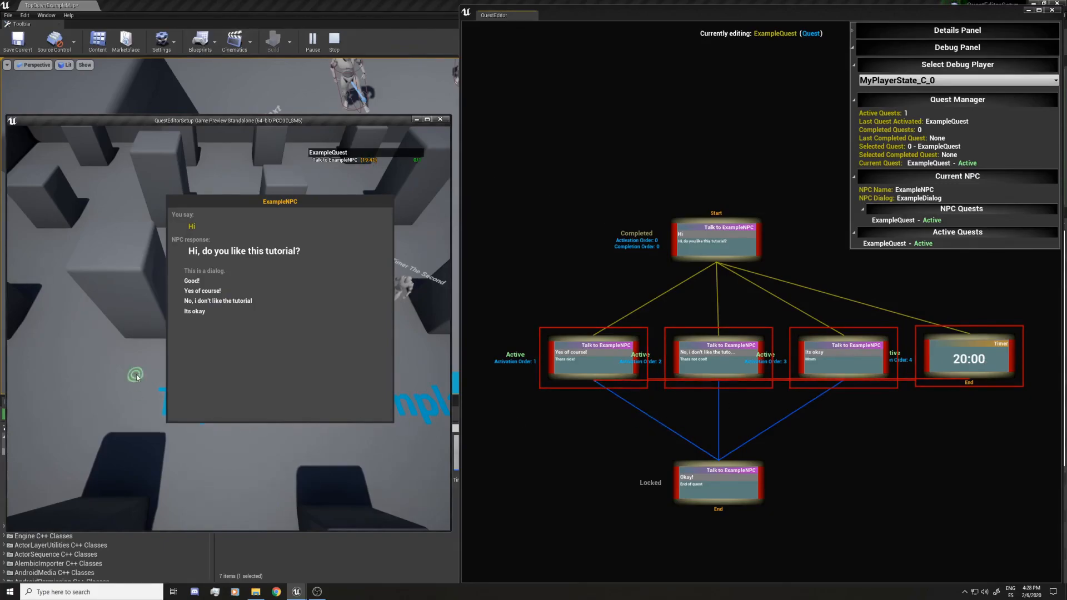
left_click(207, 294)
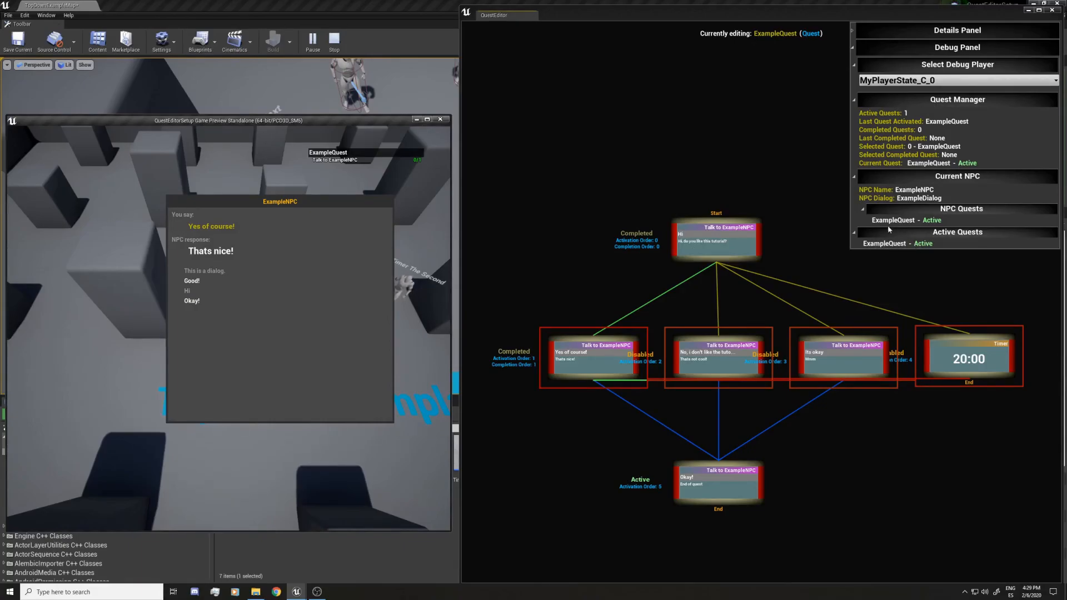
left_click(192, 301)
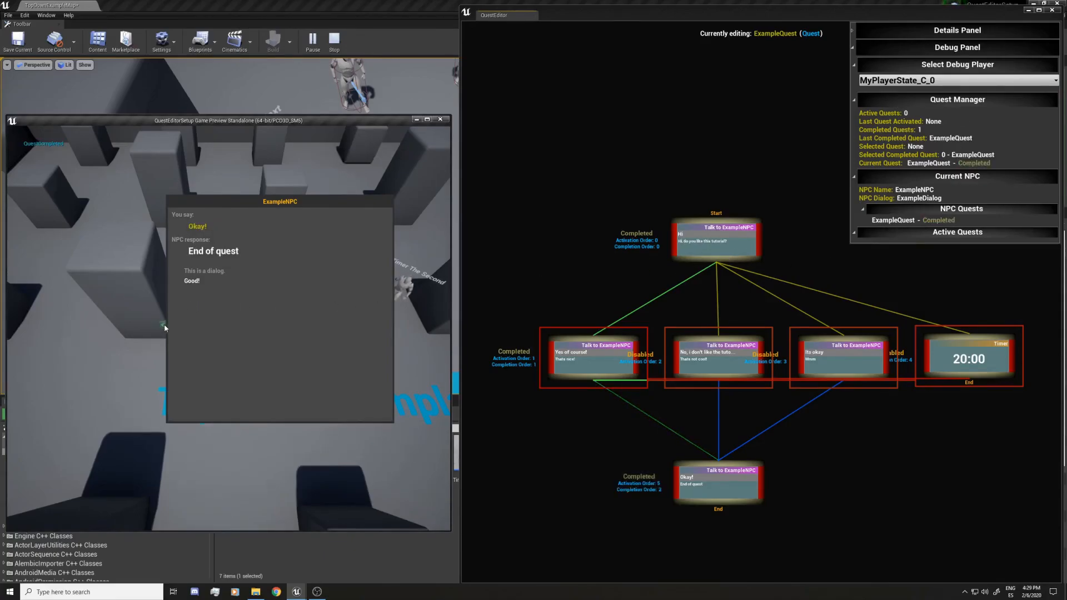